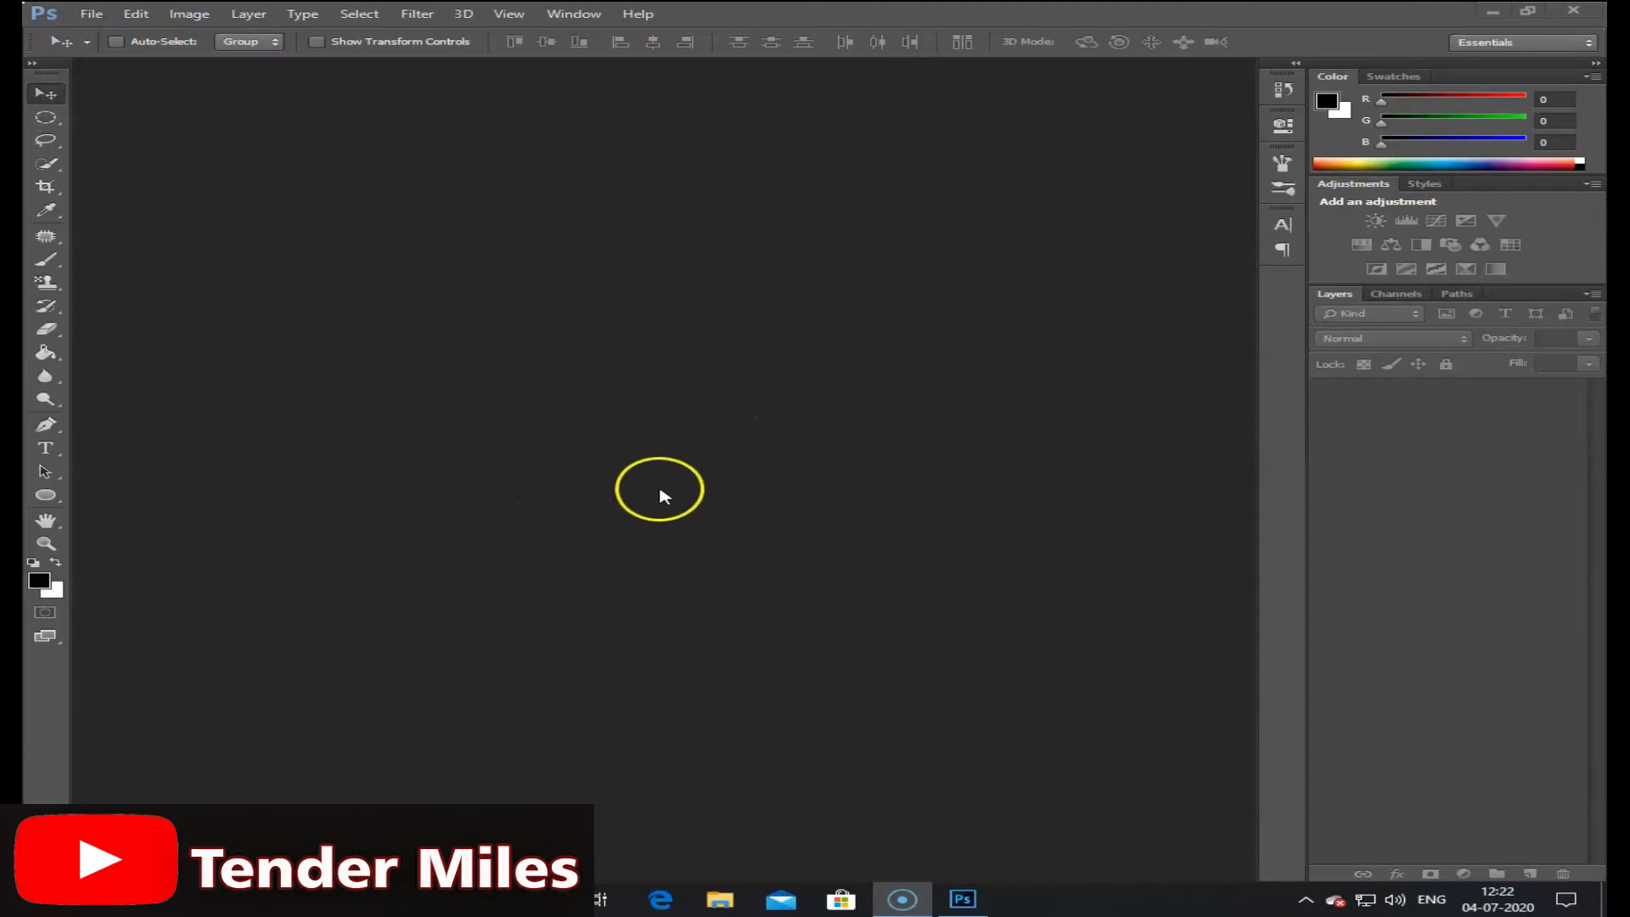
Step: Create a 1000 x 1000 pixel RGB document at 72 pixels/inch with a white background
click(91, 14)
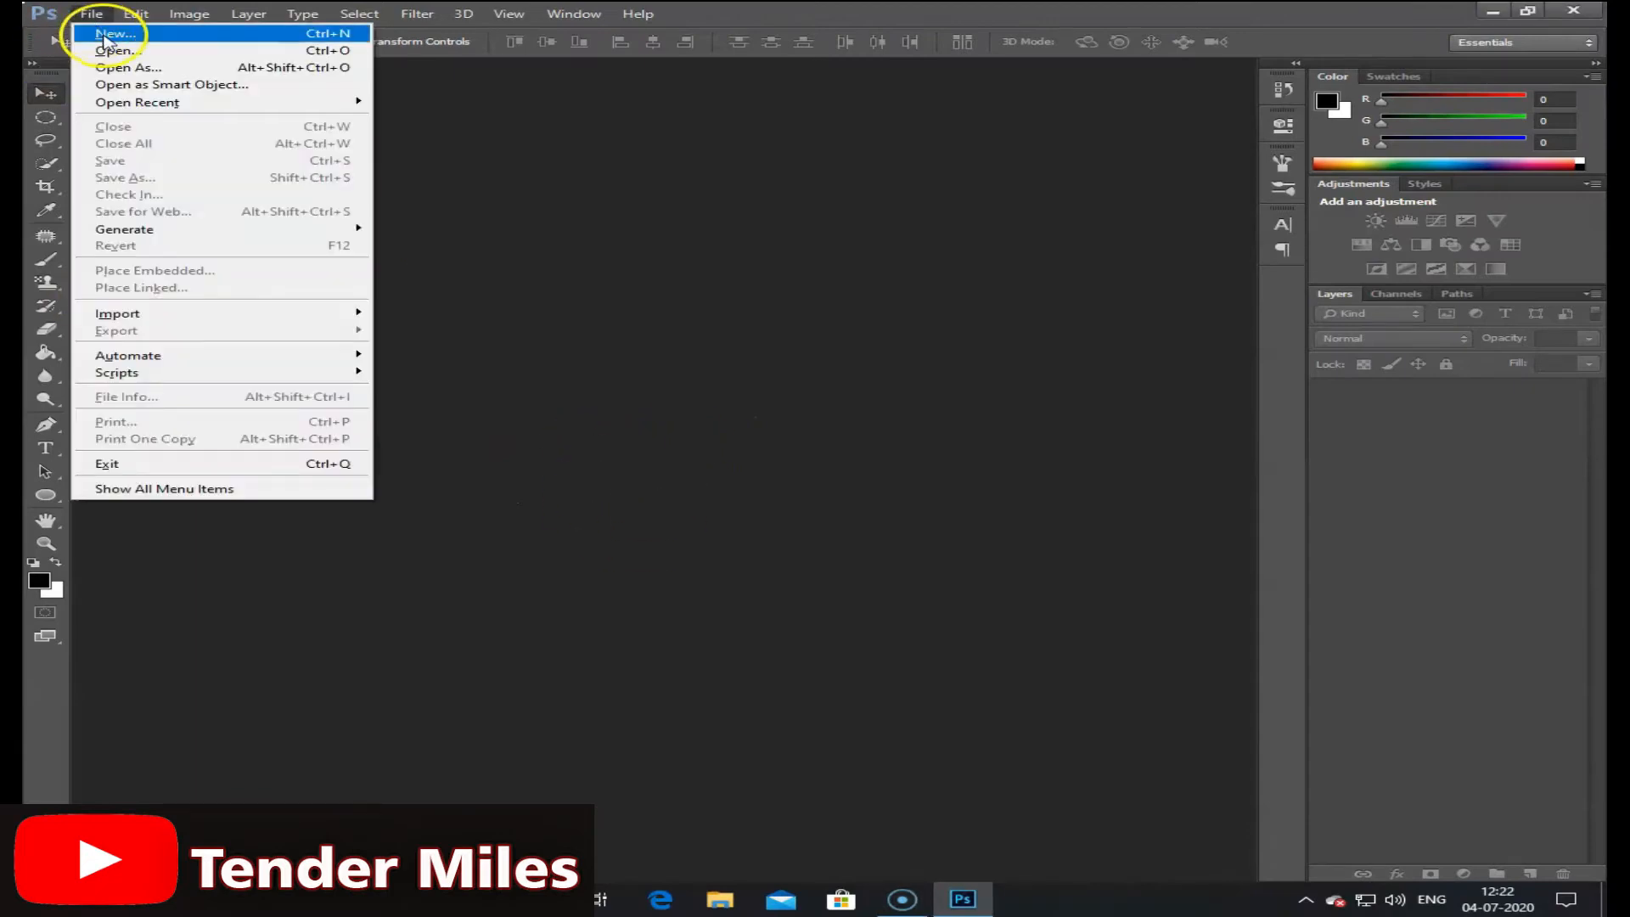
click(111, 34)
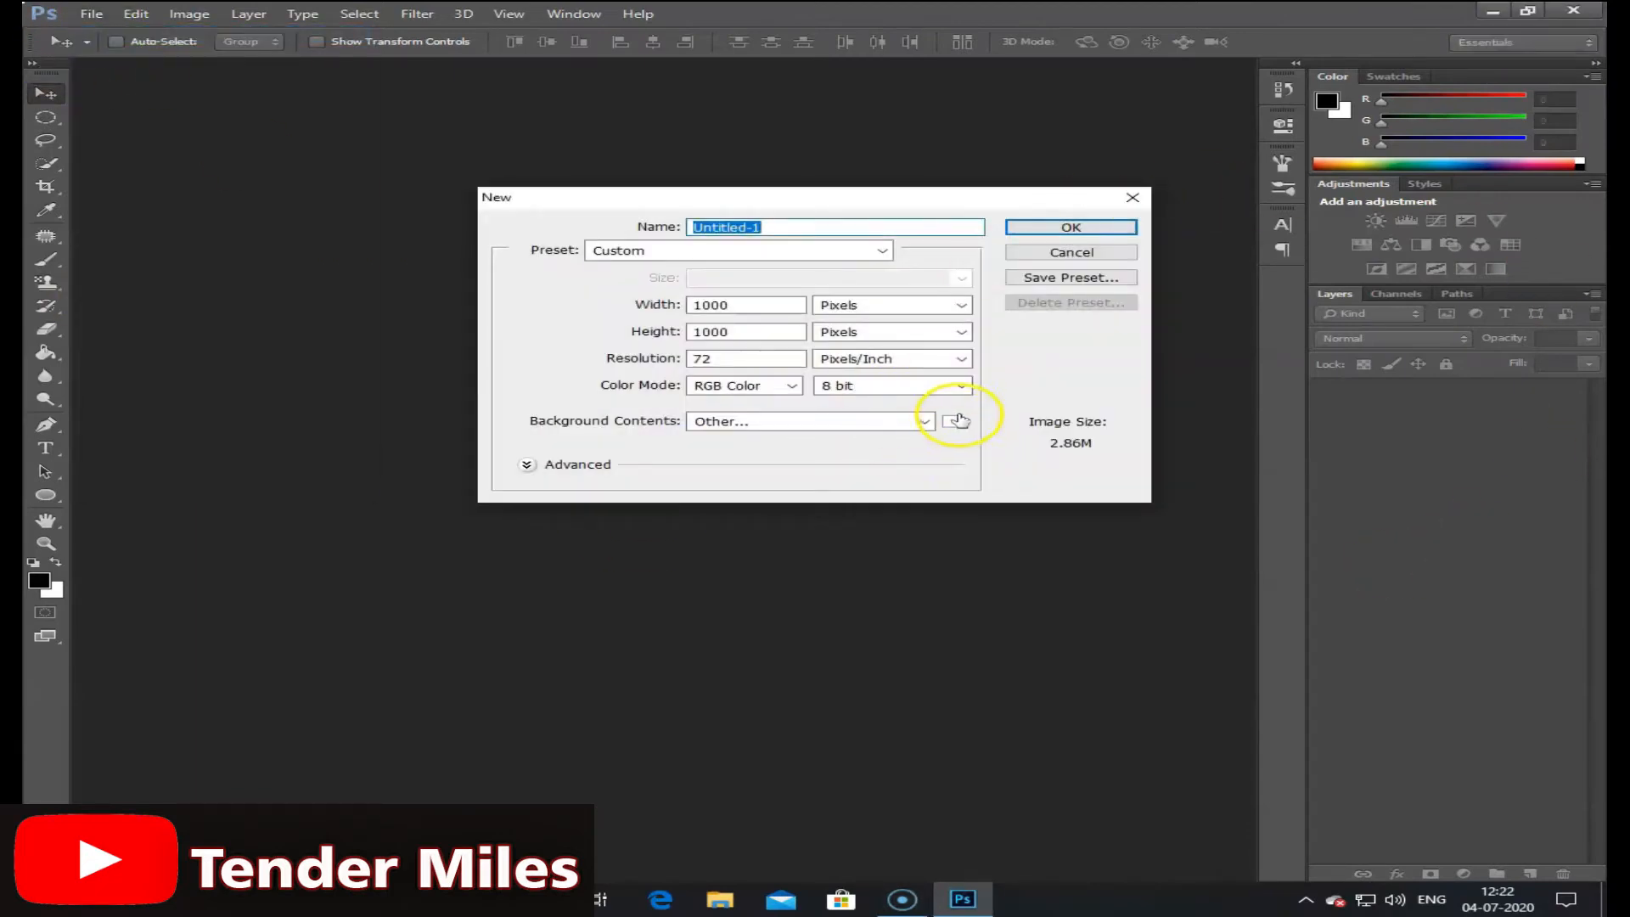
click(763, 331)
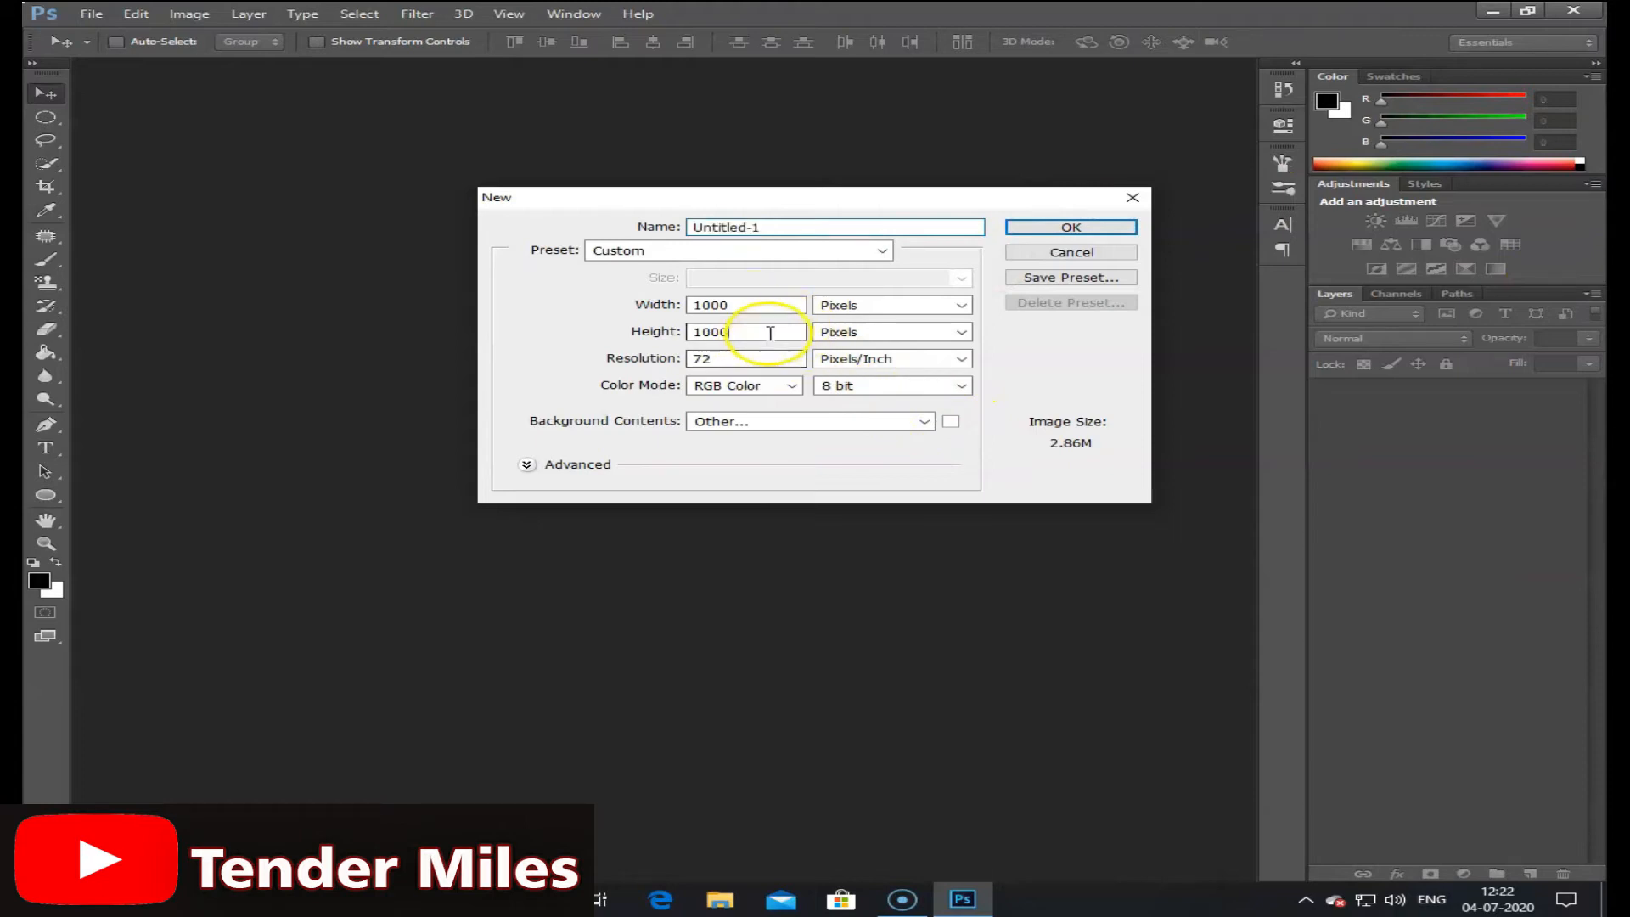
double_click(764, 331)
click(953, 424)
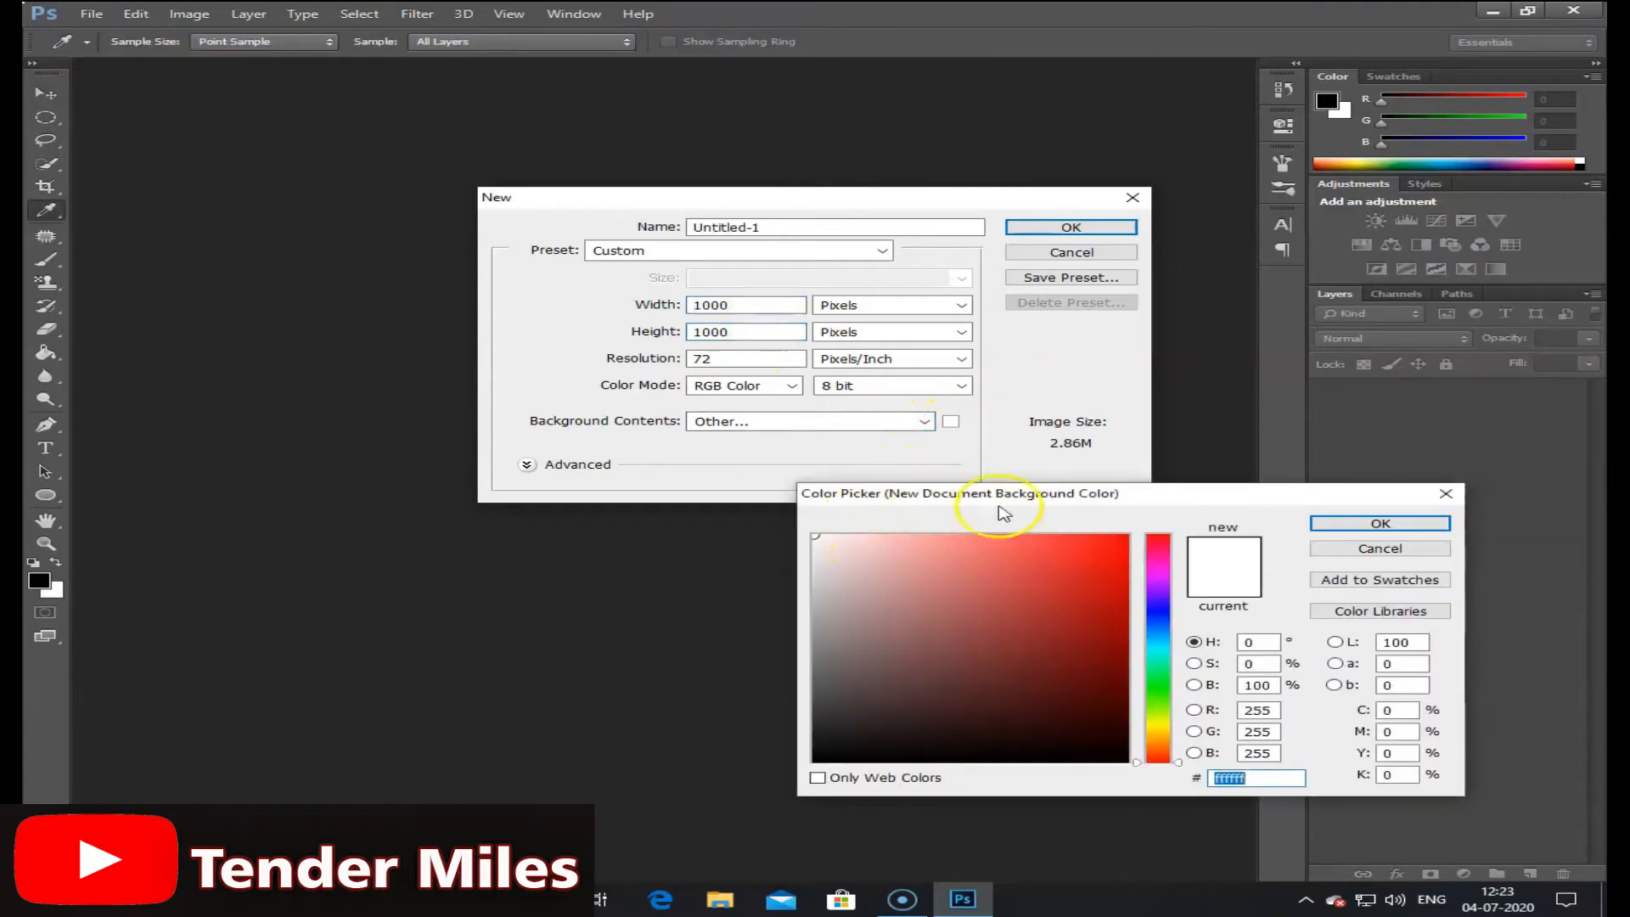
click(1349, 524)
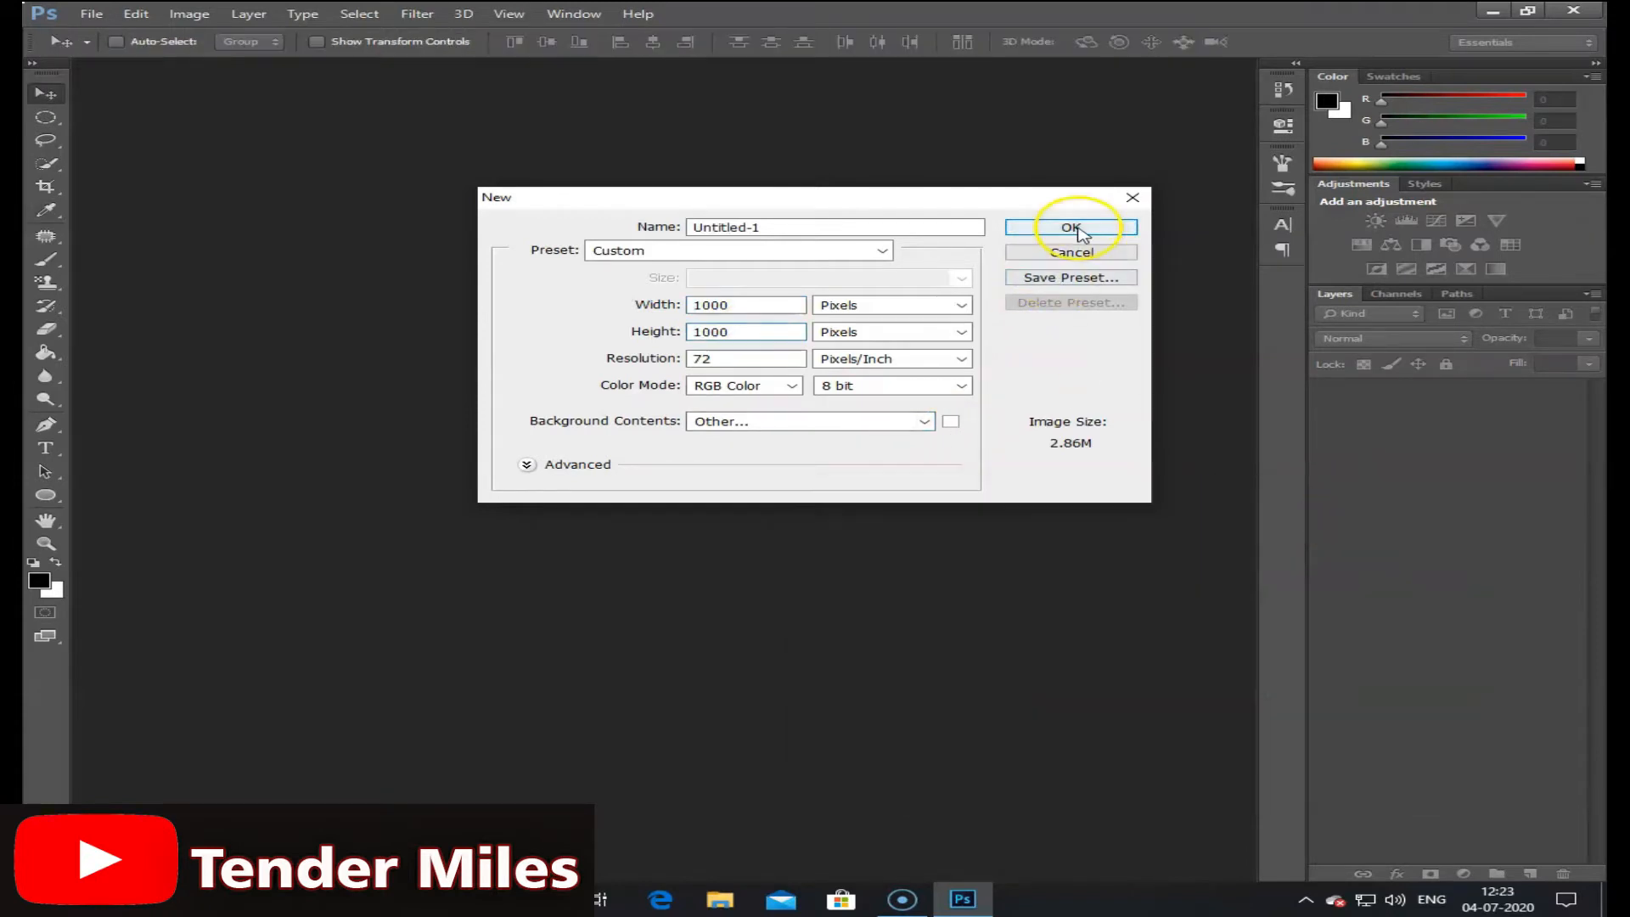
click(1070, 227)
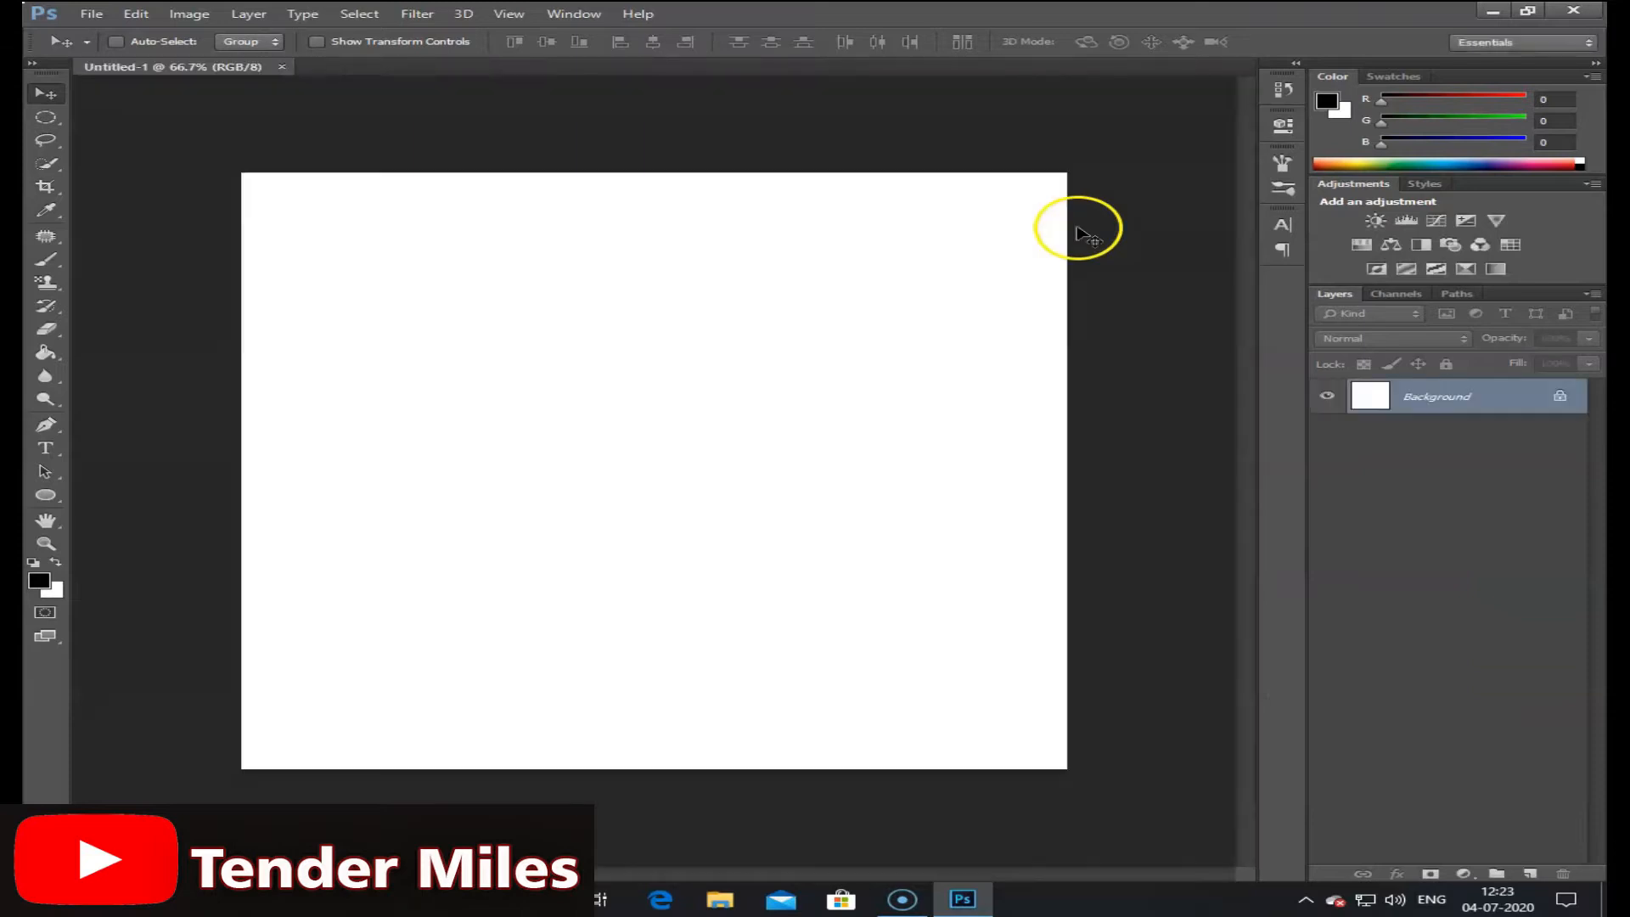
Step: Add a black letter W in Nirmala UI Regular at 600 pt inside a text box and move it towards the canvas centre
click(45, 447)
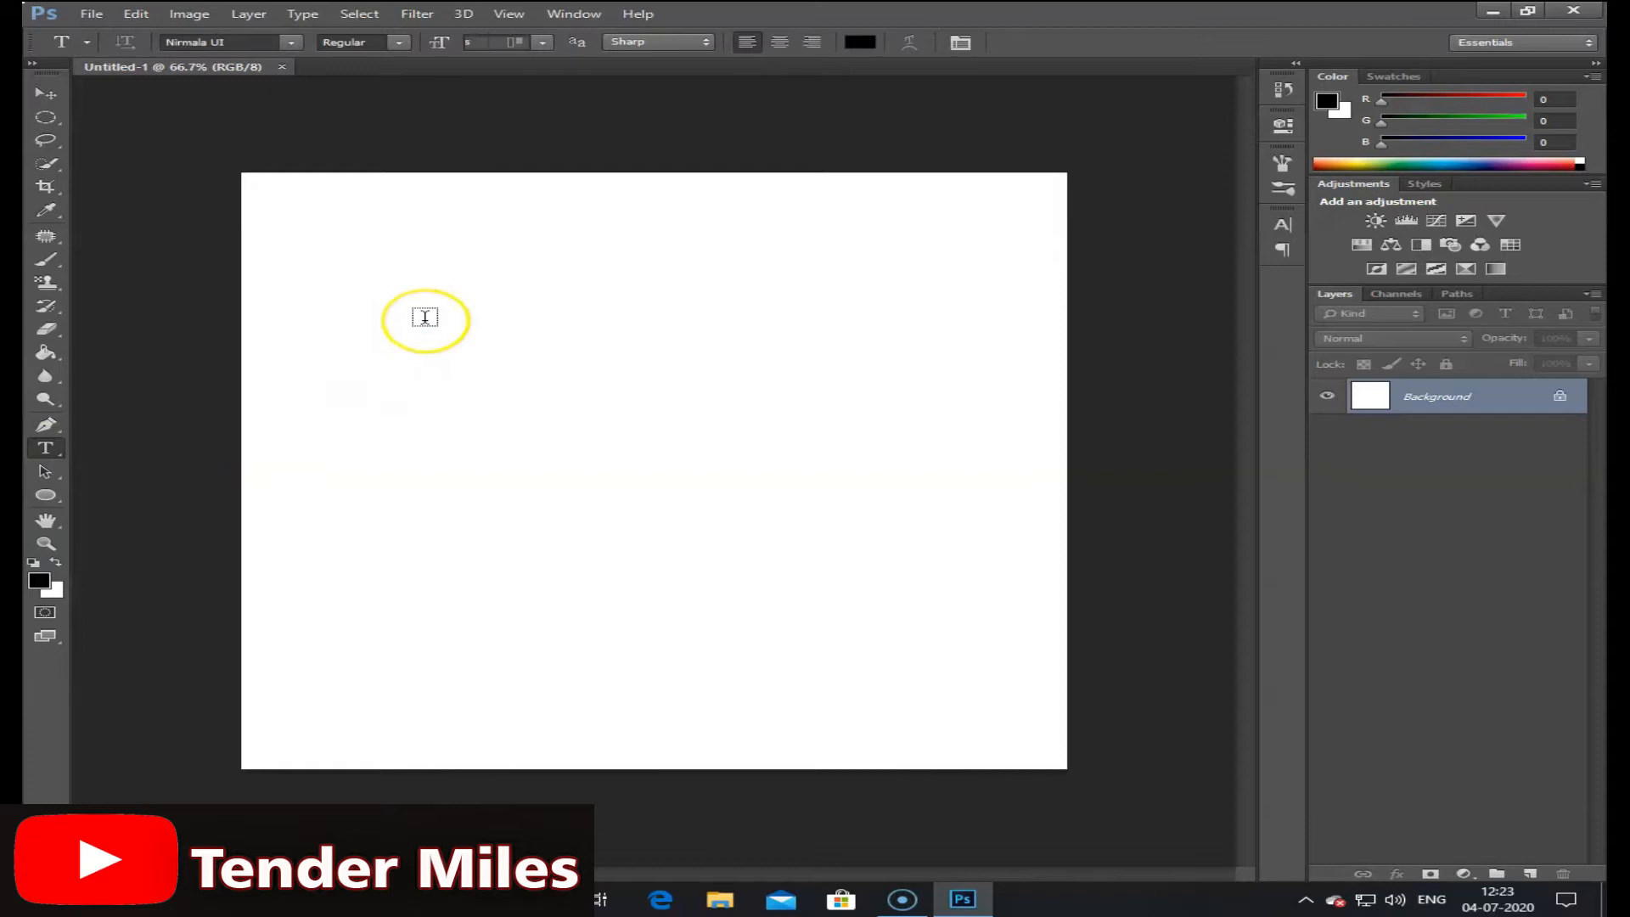
drag(369, 287, 969, 645)
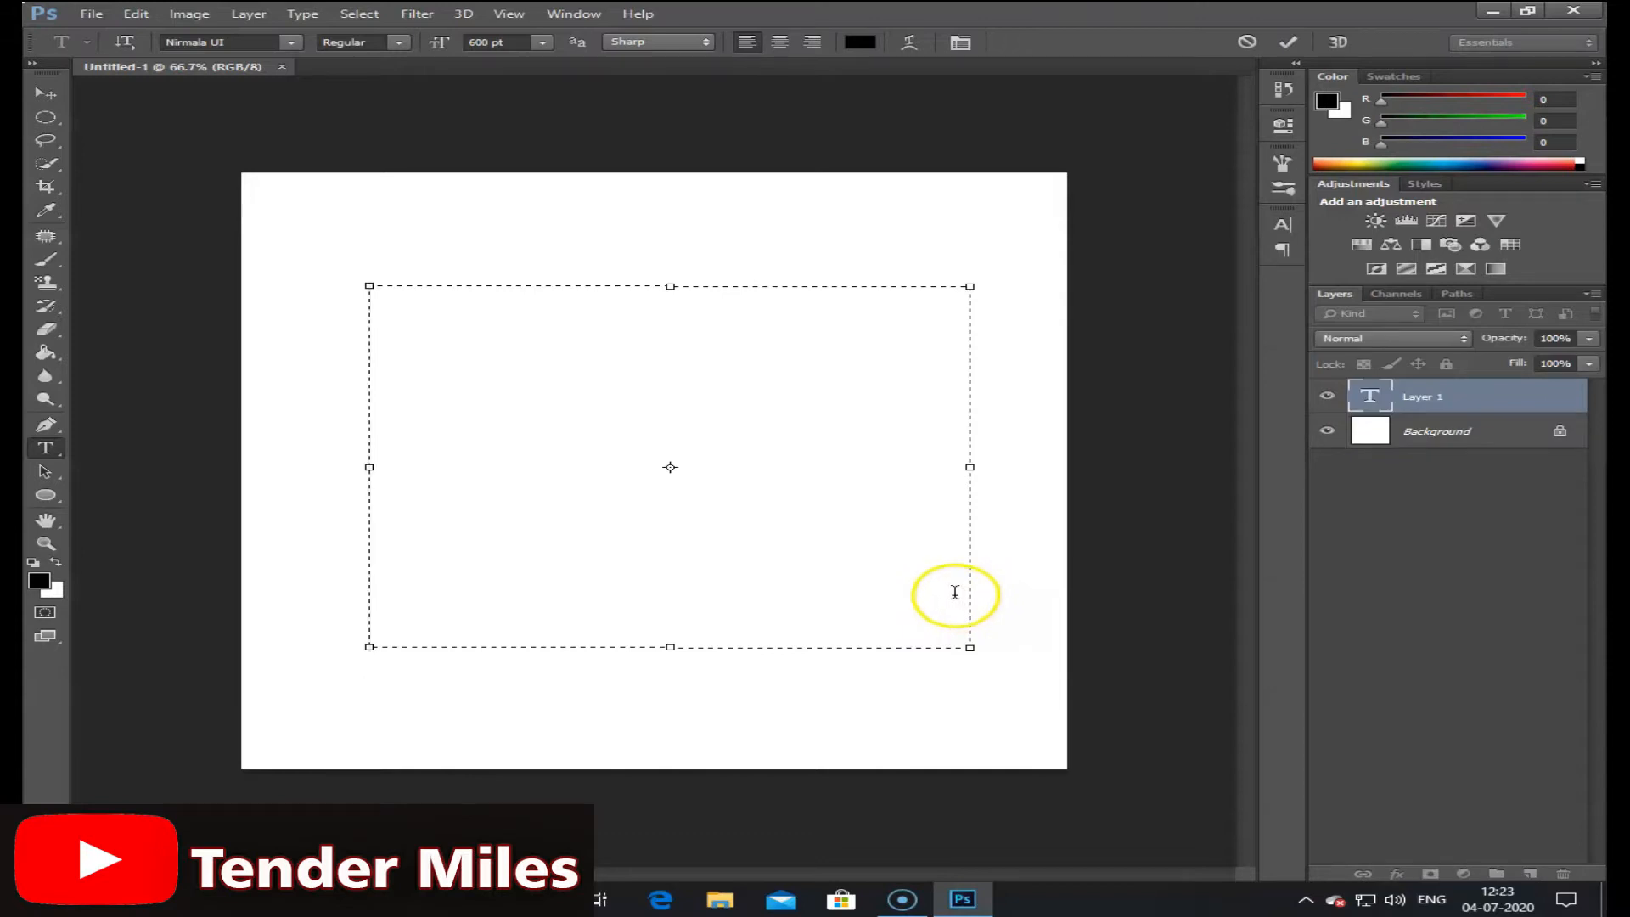
text(W)
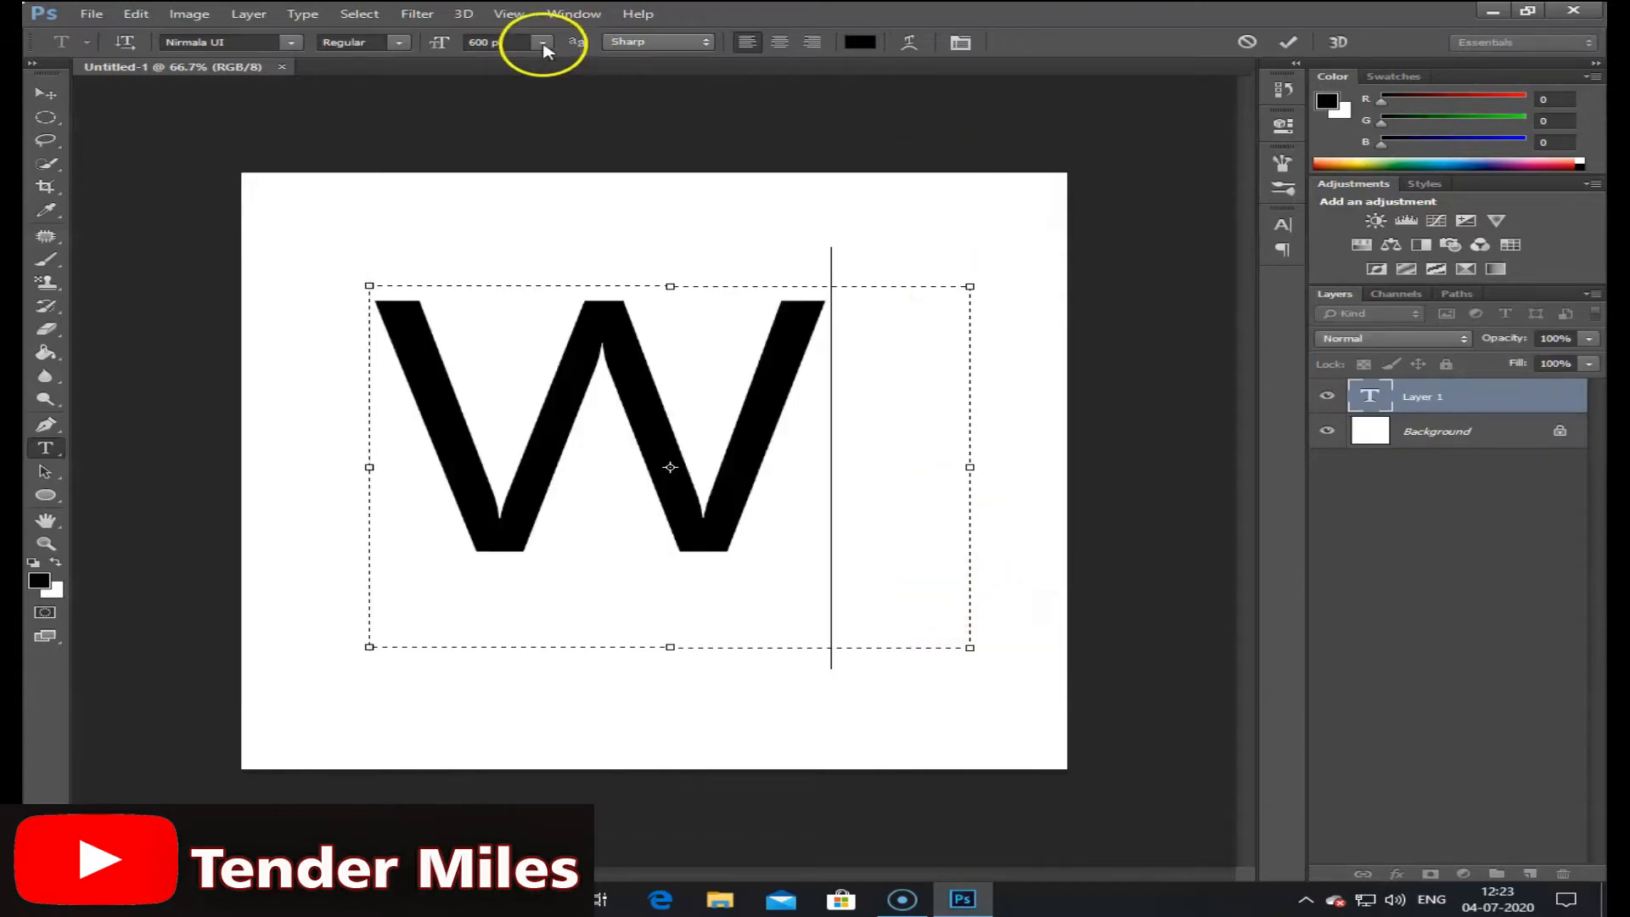
double_click(468, 44)
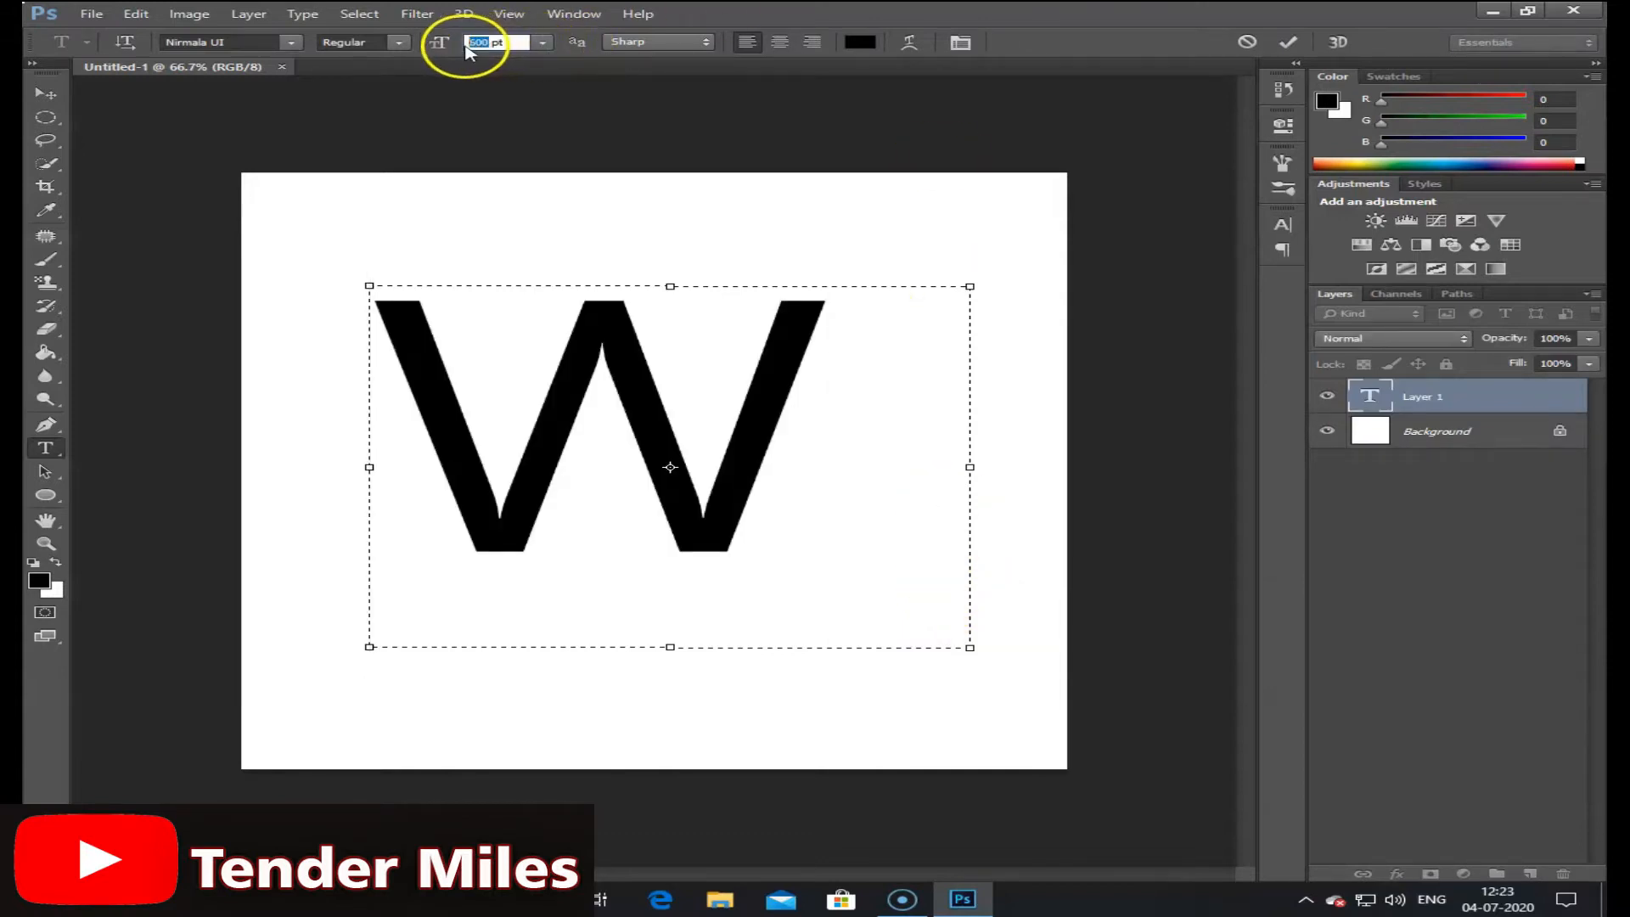
key(Return)
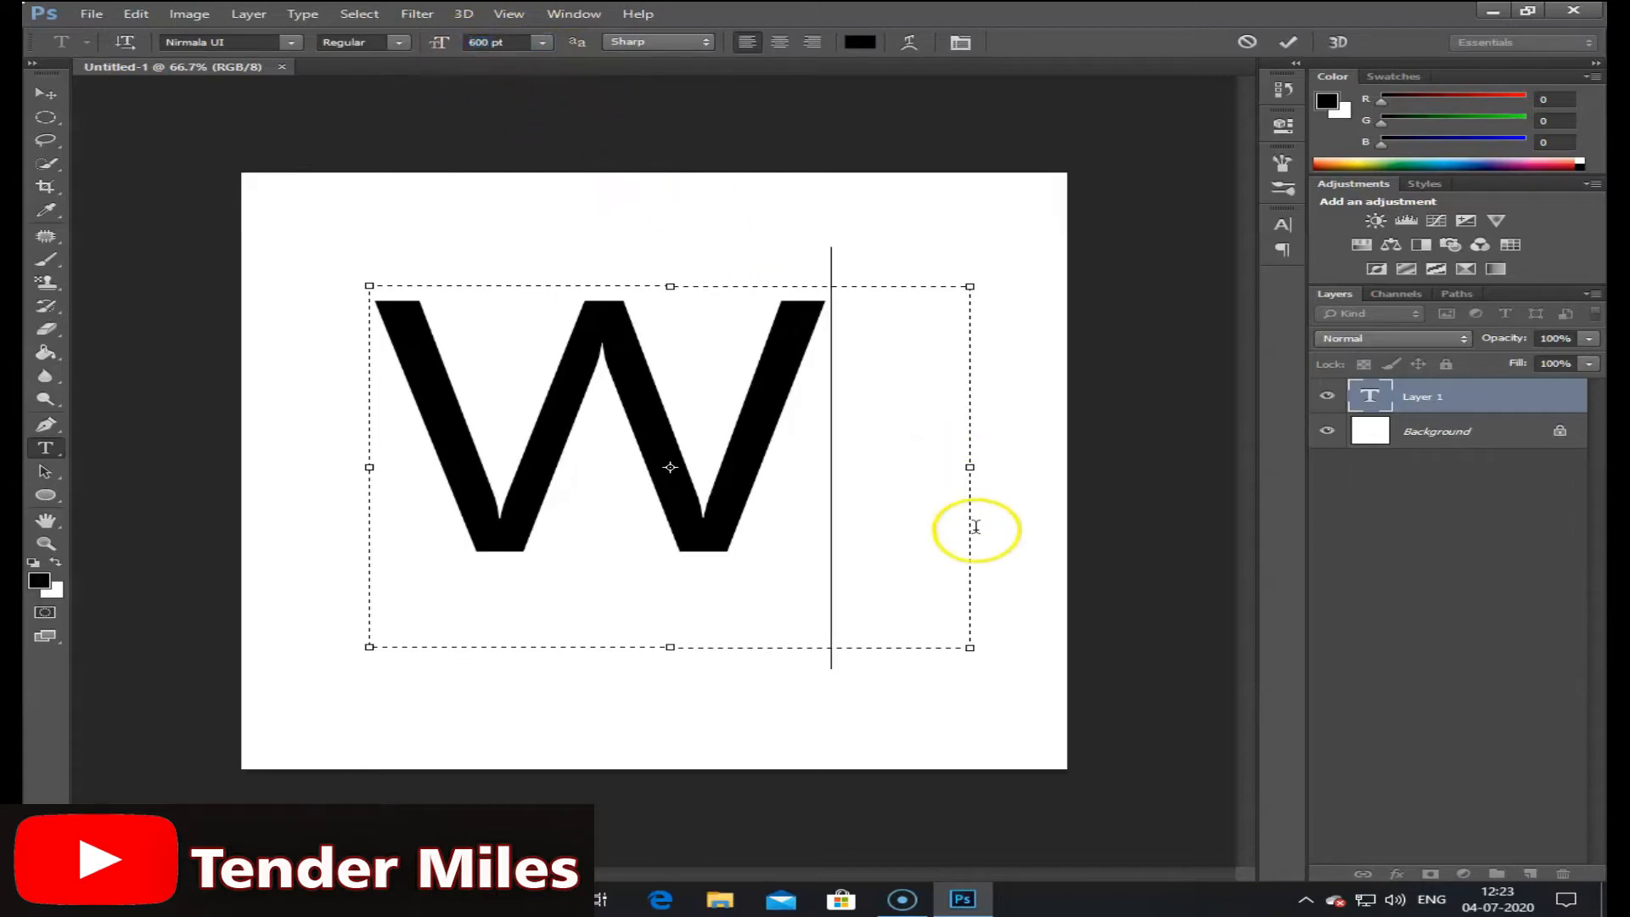
click(46, 92)
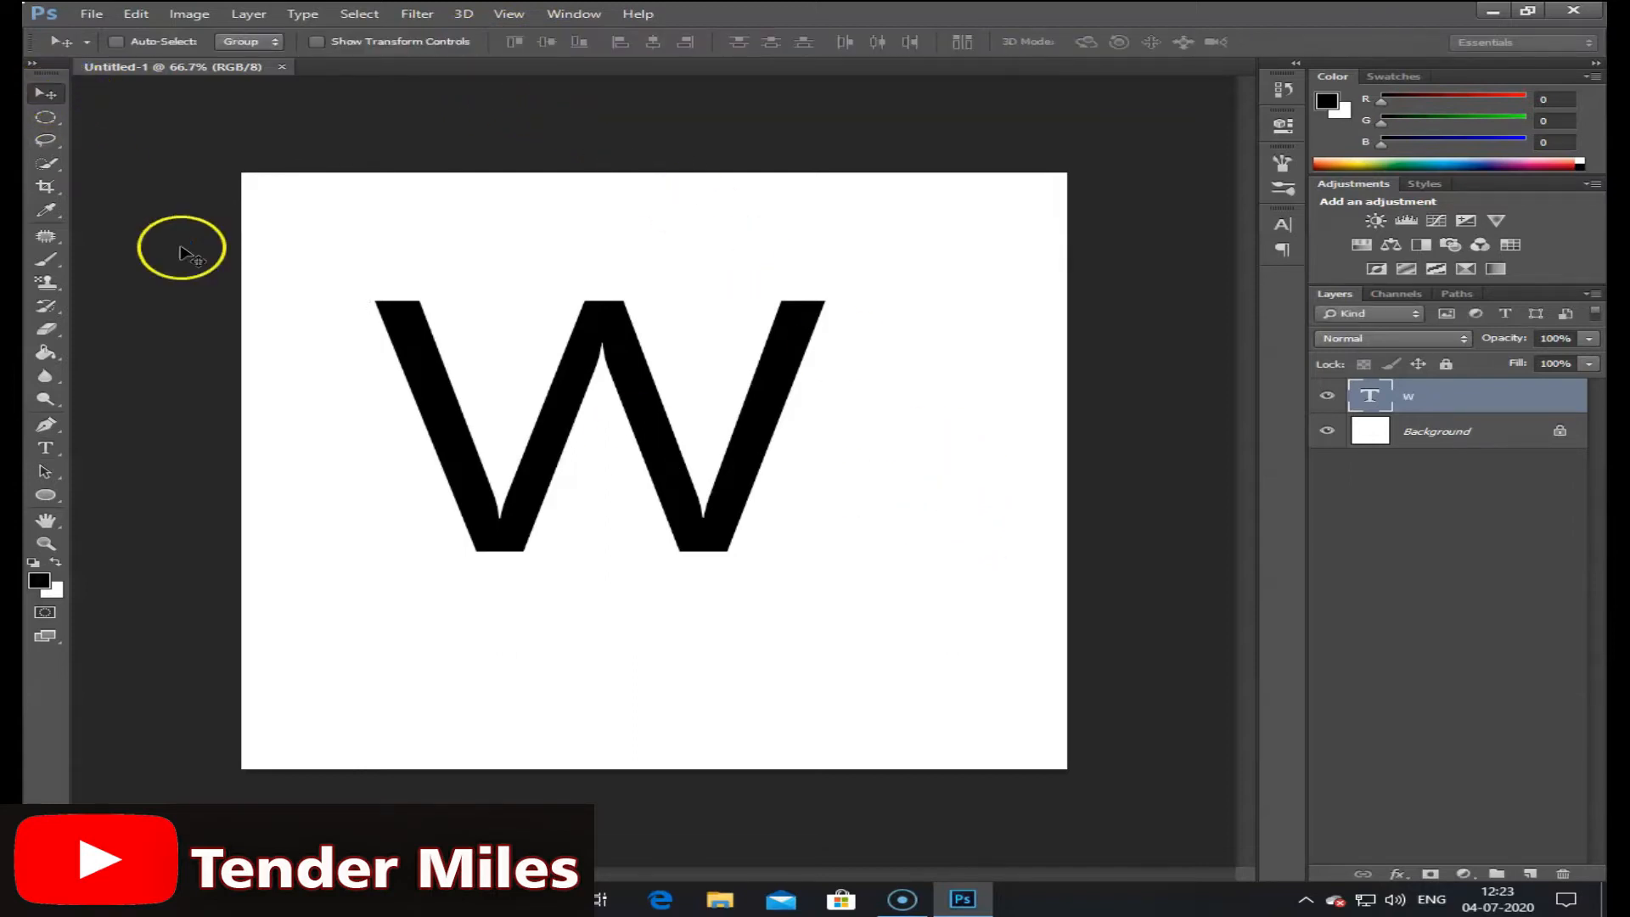
drag(710, 502, 711, 518)
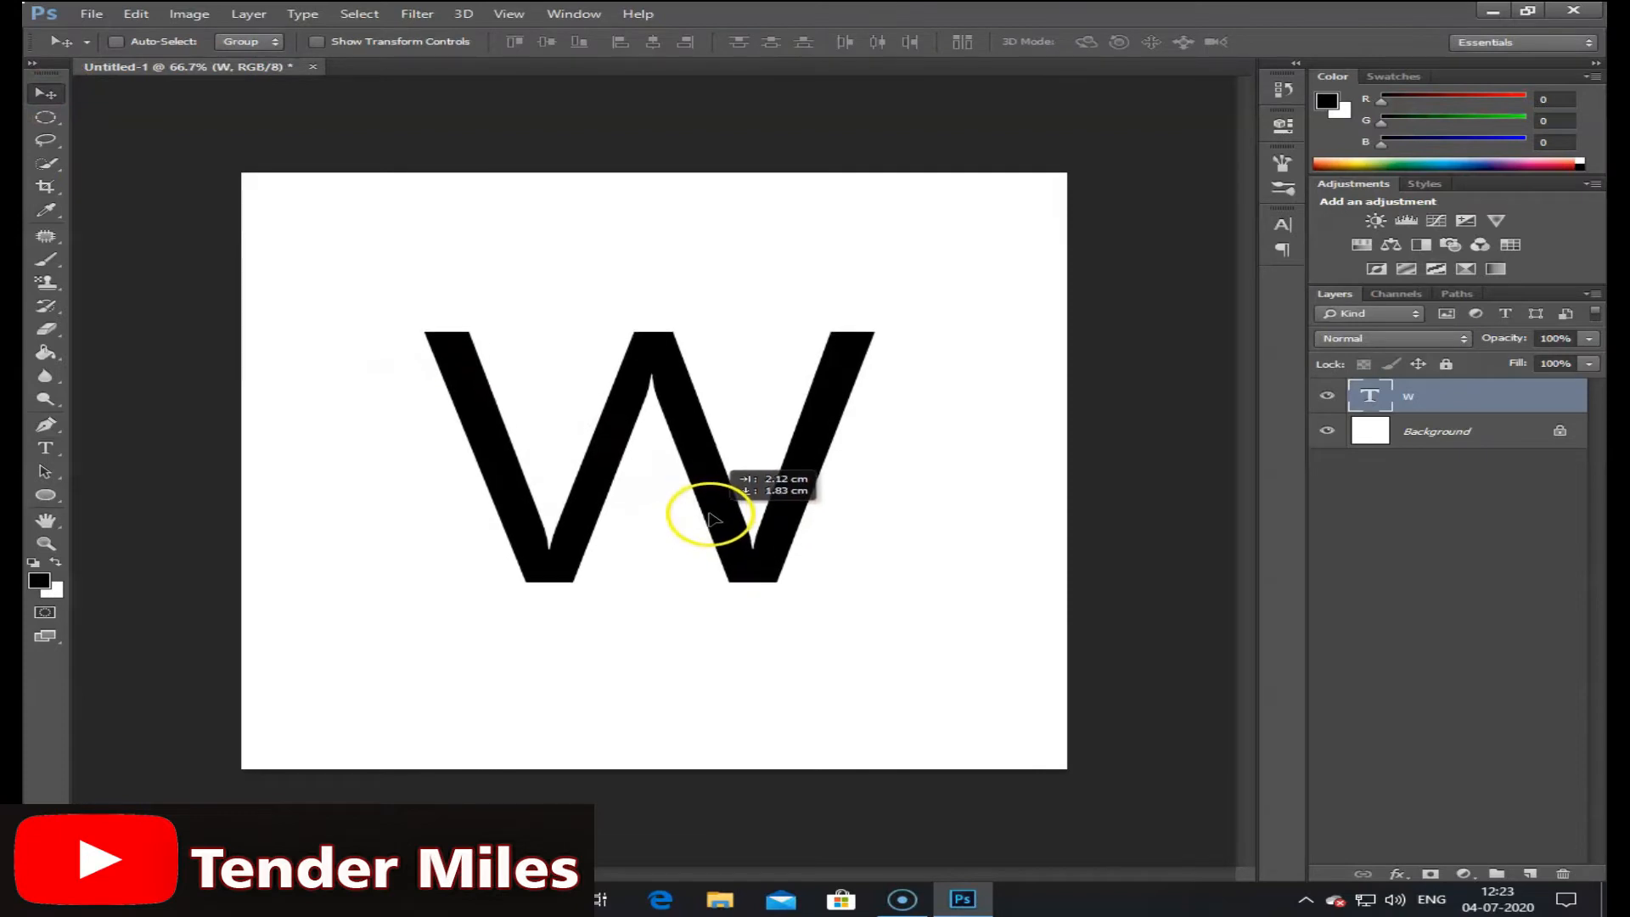
Step: Add a Drop Shadow to the W layer with distance 9 px, spread 7% and size 6 px
click(1405, 876)
click(1401, 698)
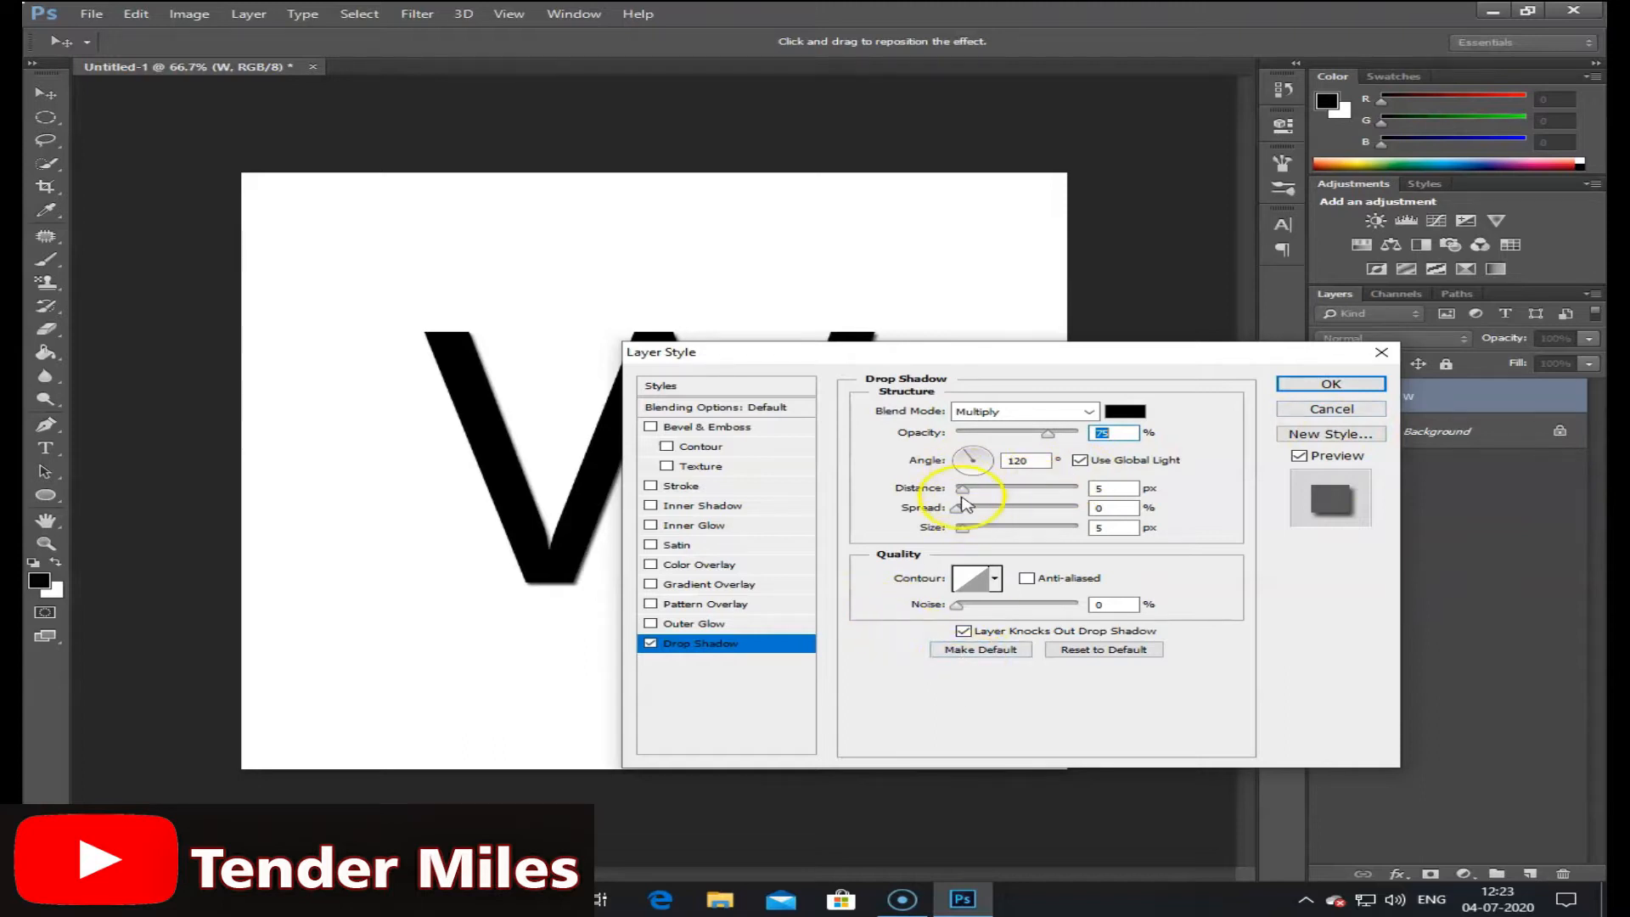
drag(964, 497, 970, 537)
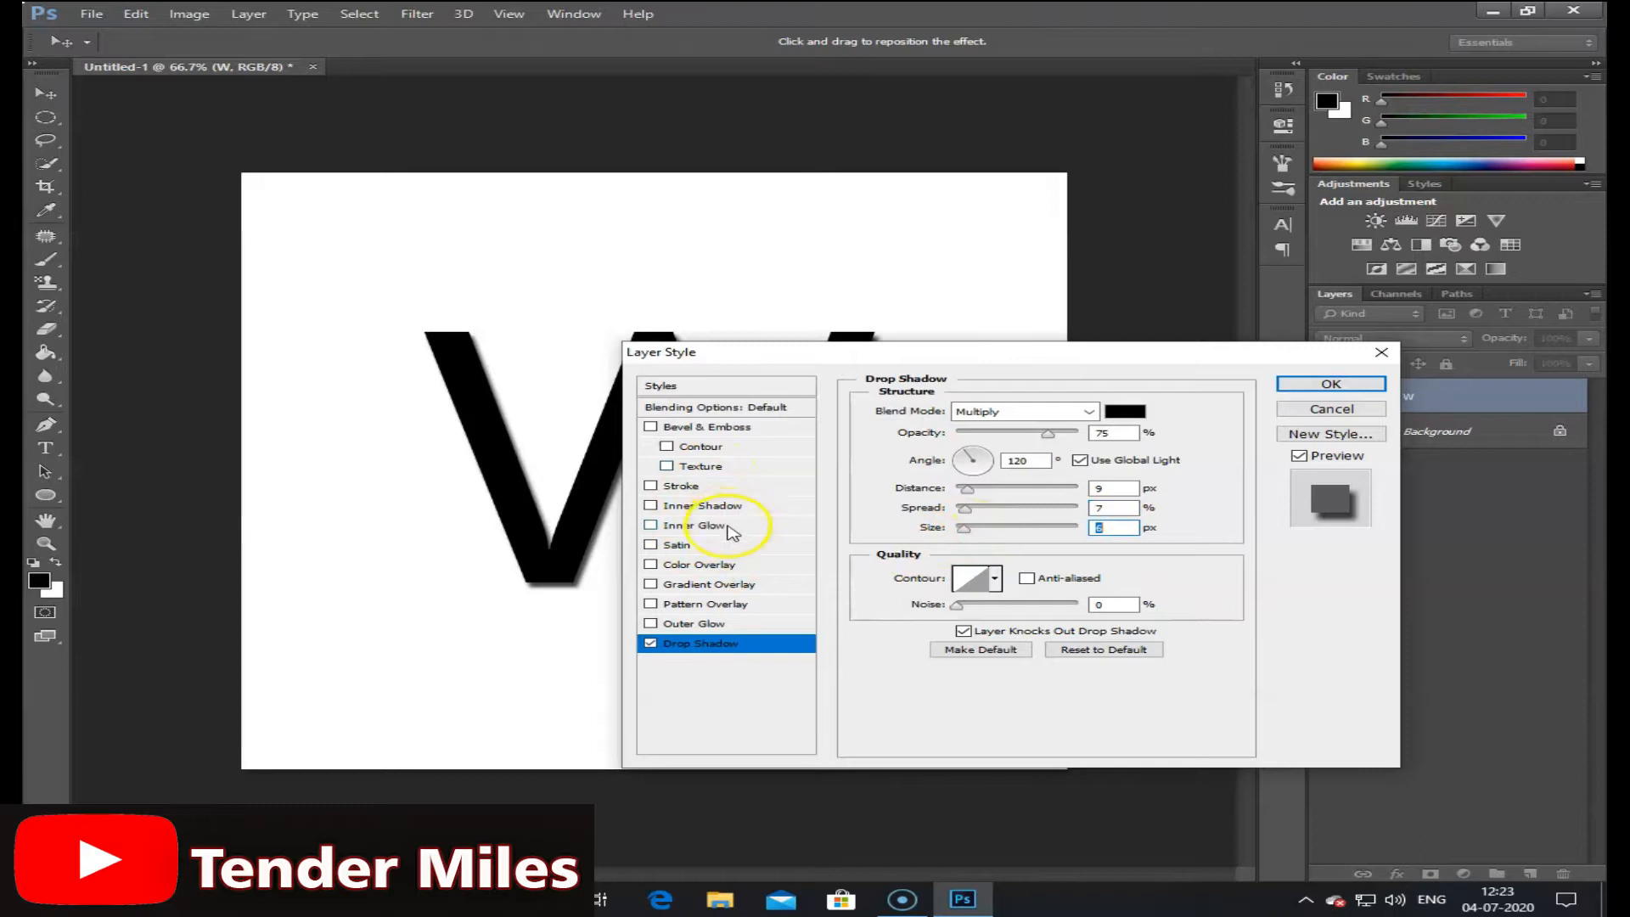
Step: Add a Gradient Overlay with an extra colour stop near the white end, and set the first stop's colour to 8B742D
click(749, 586)
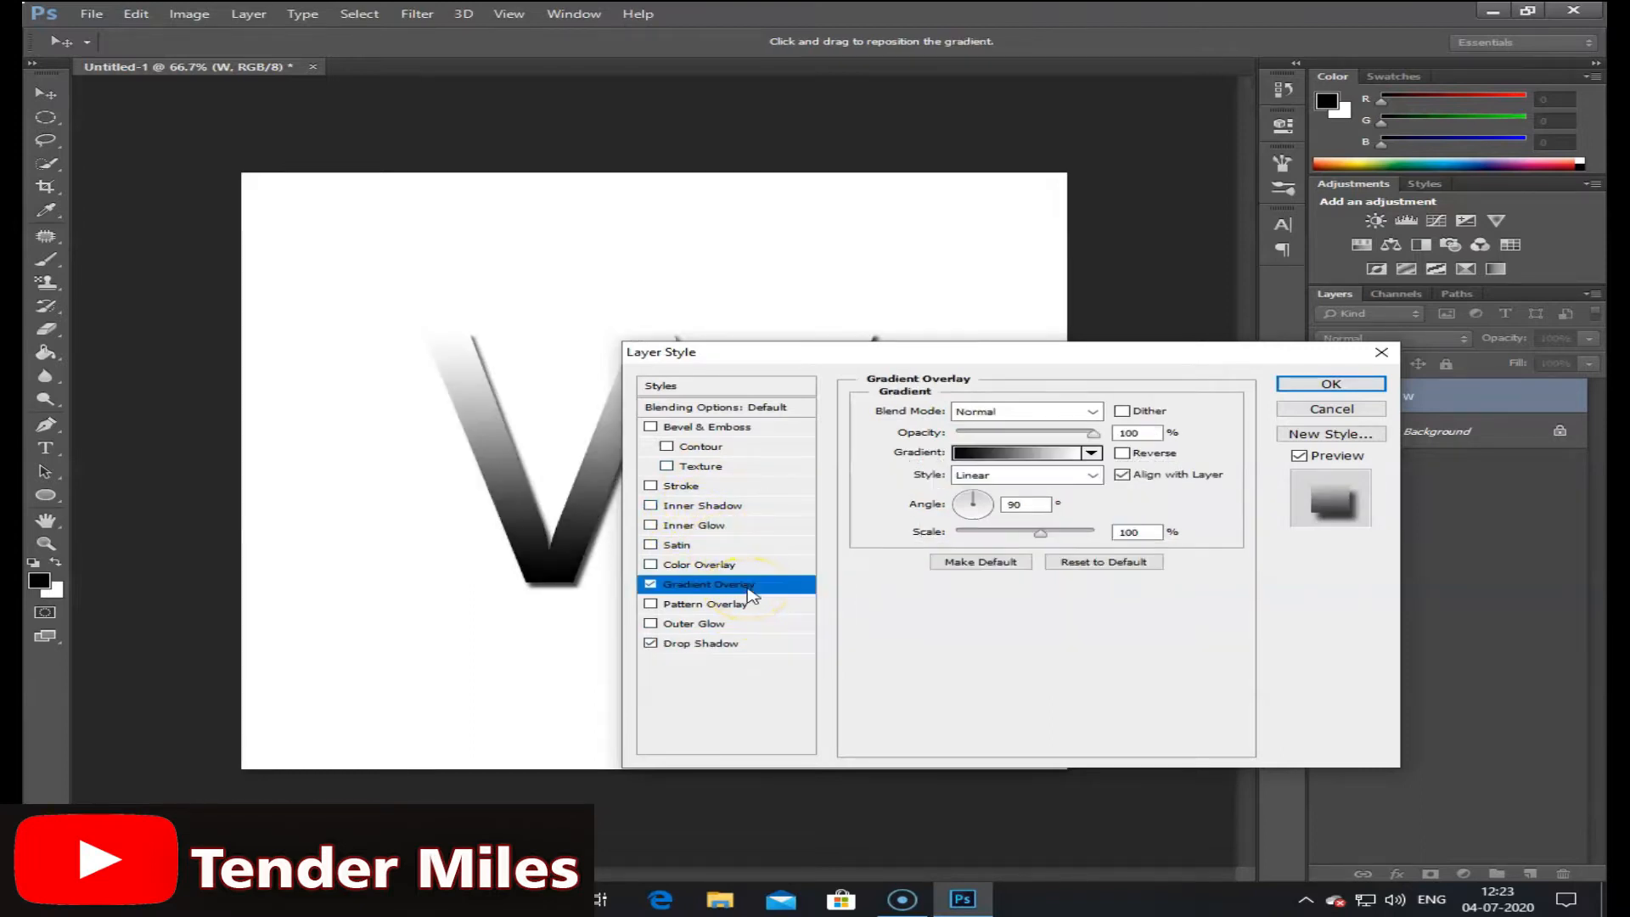
click(1023, 456)
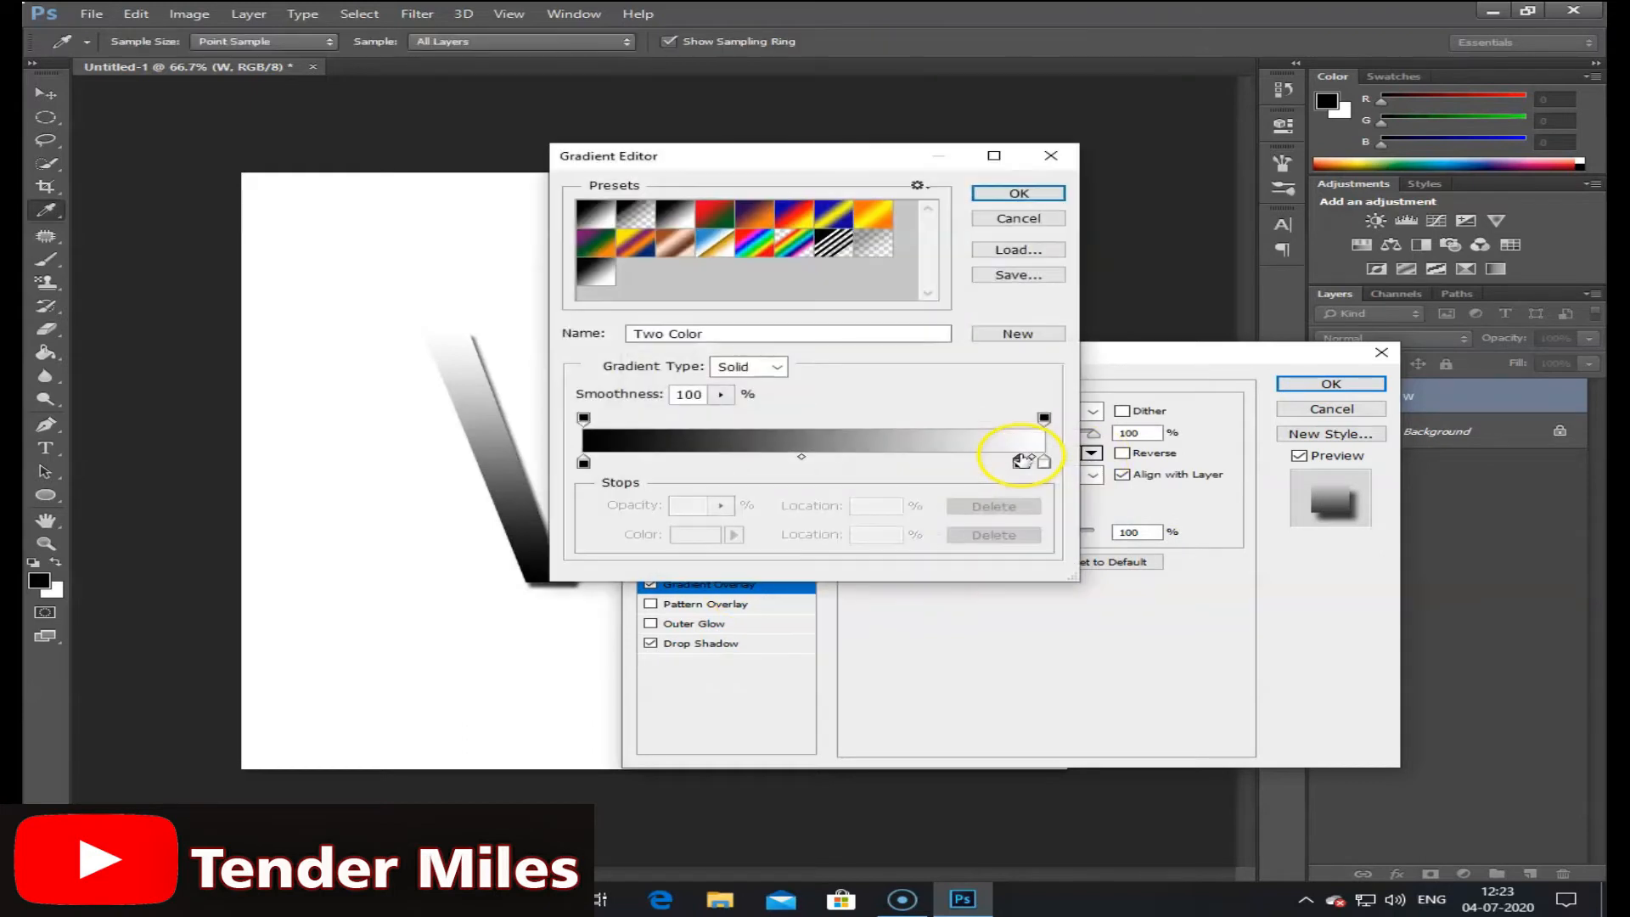
click(583, 463)
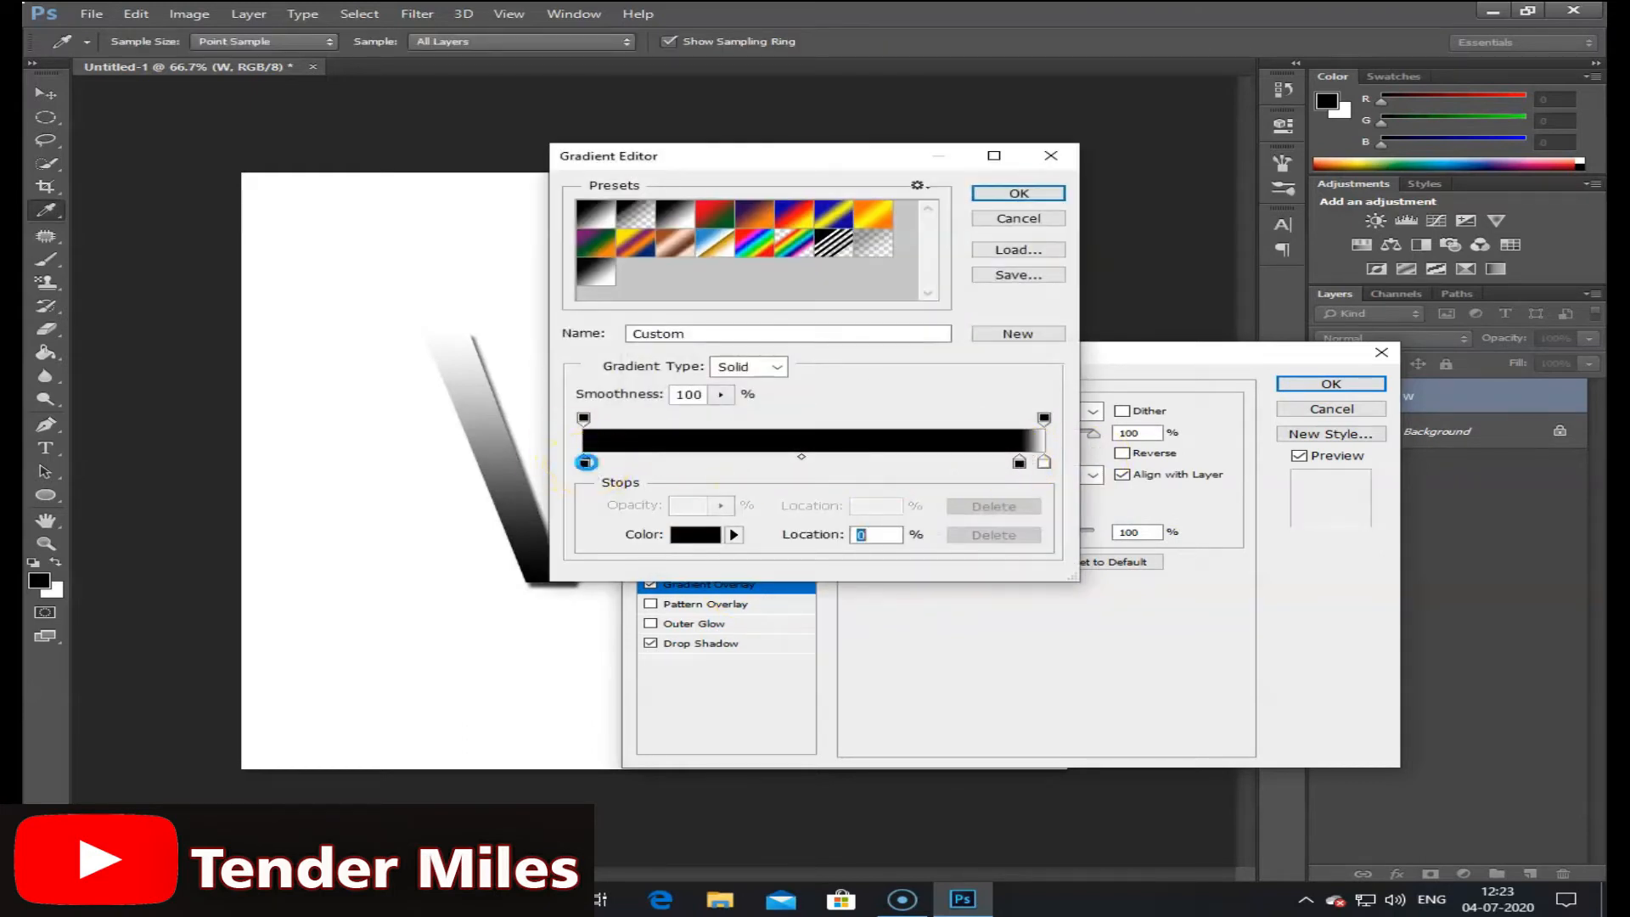
double_click(583, 463)
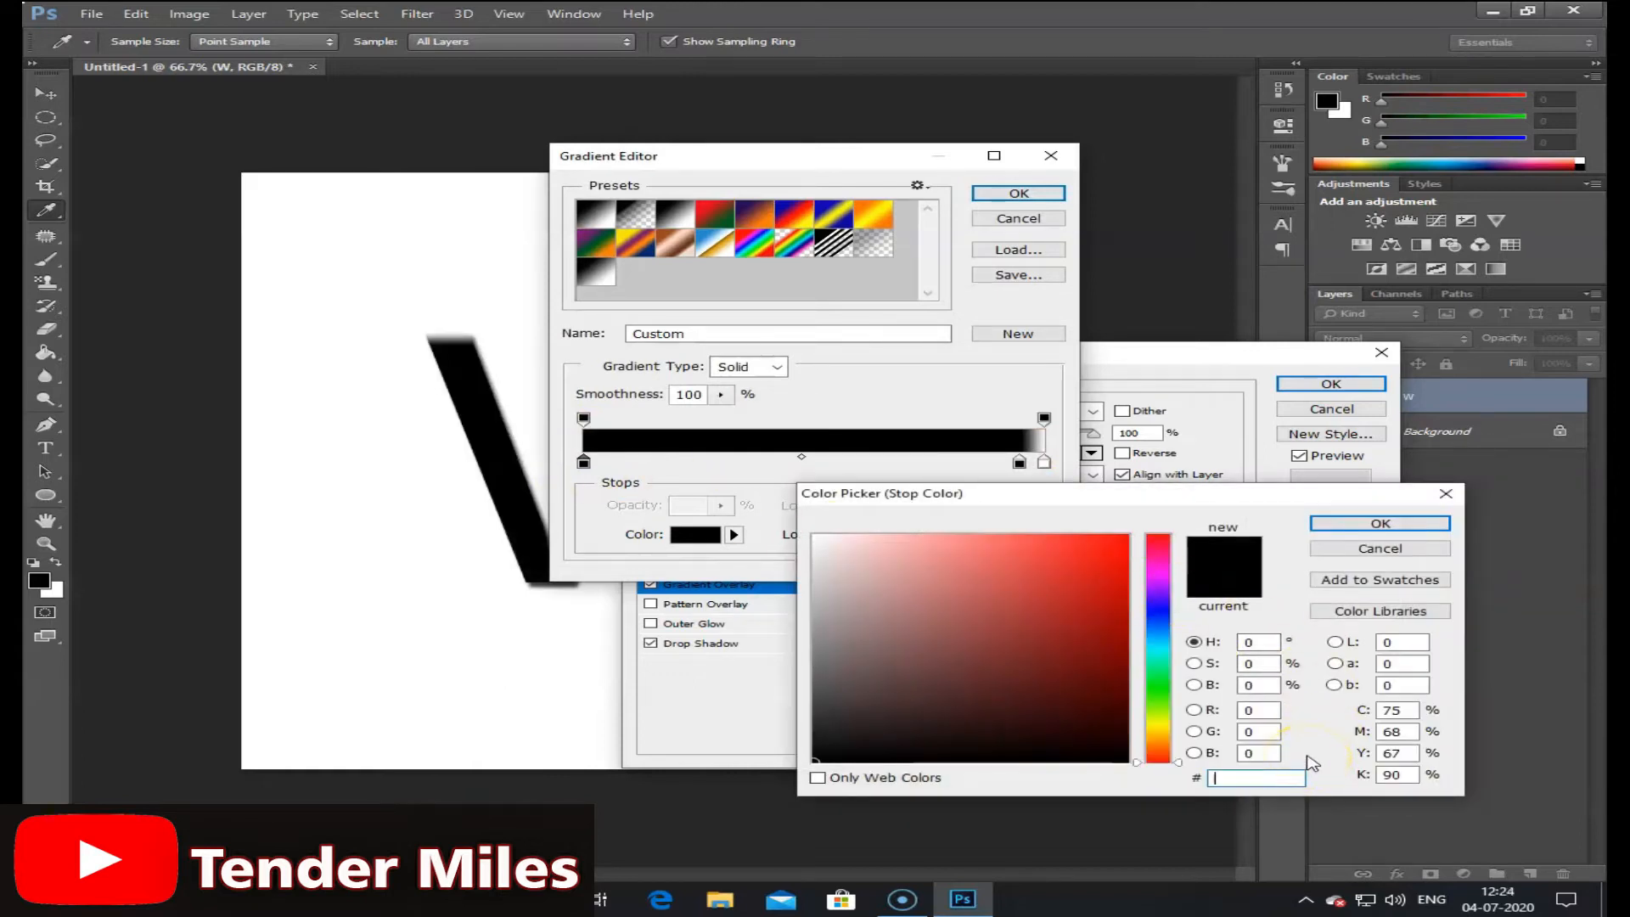
text(8)
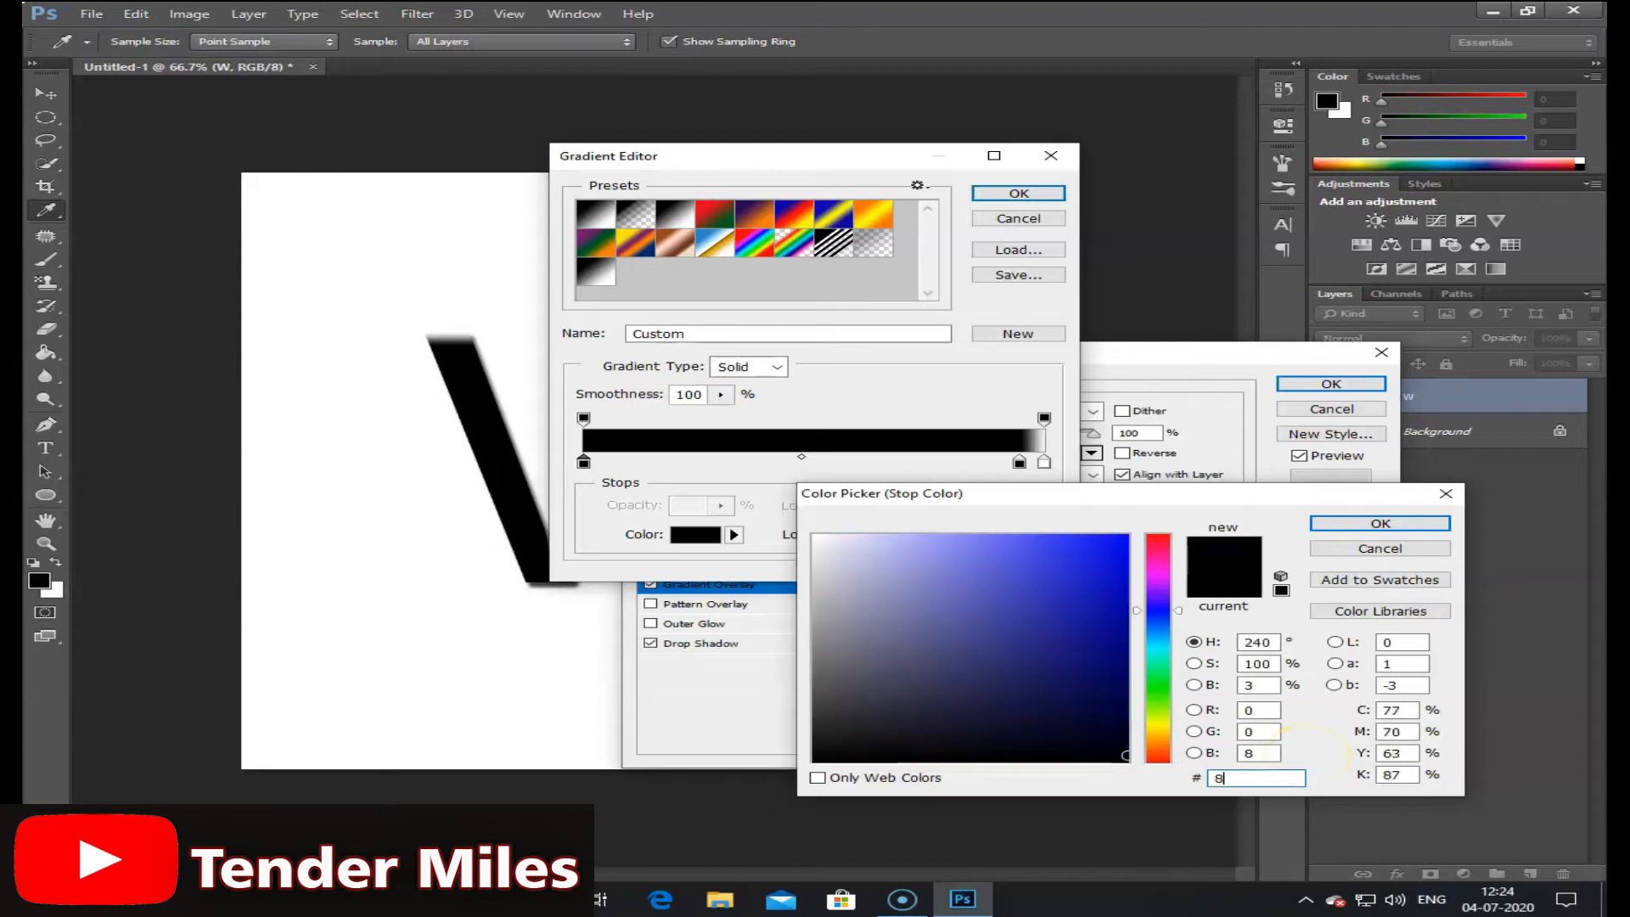
text(B7)
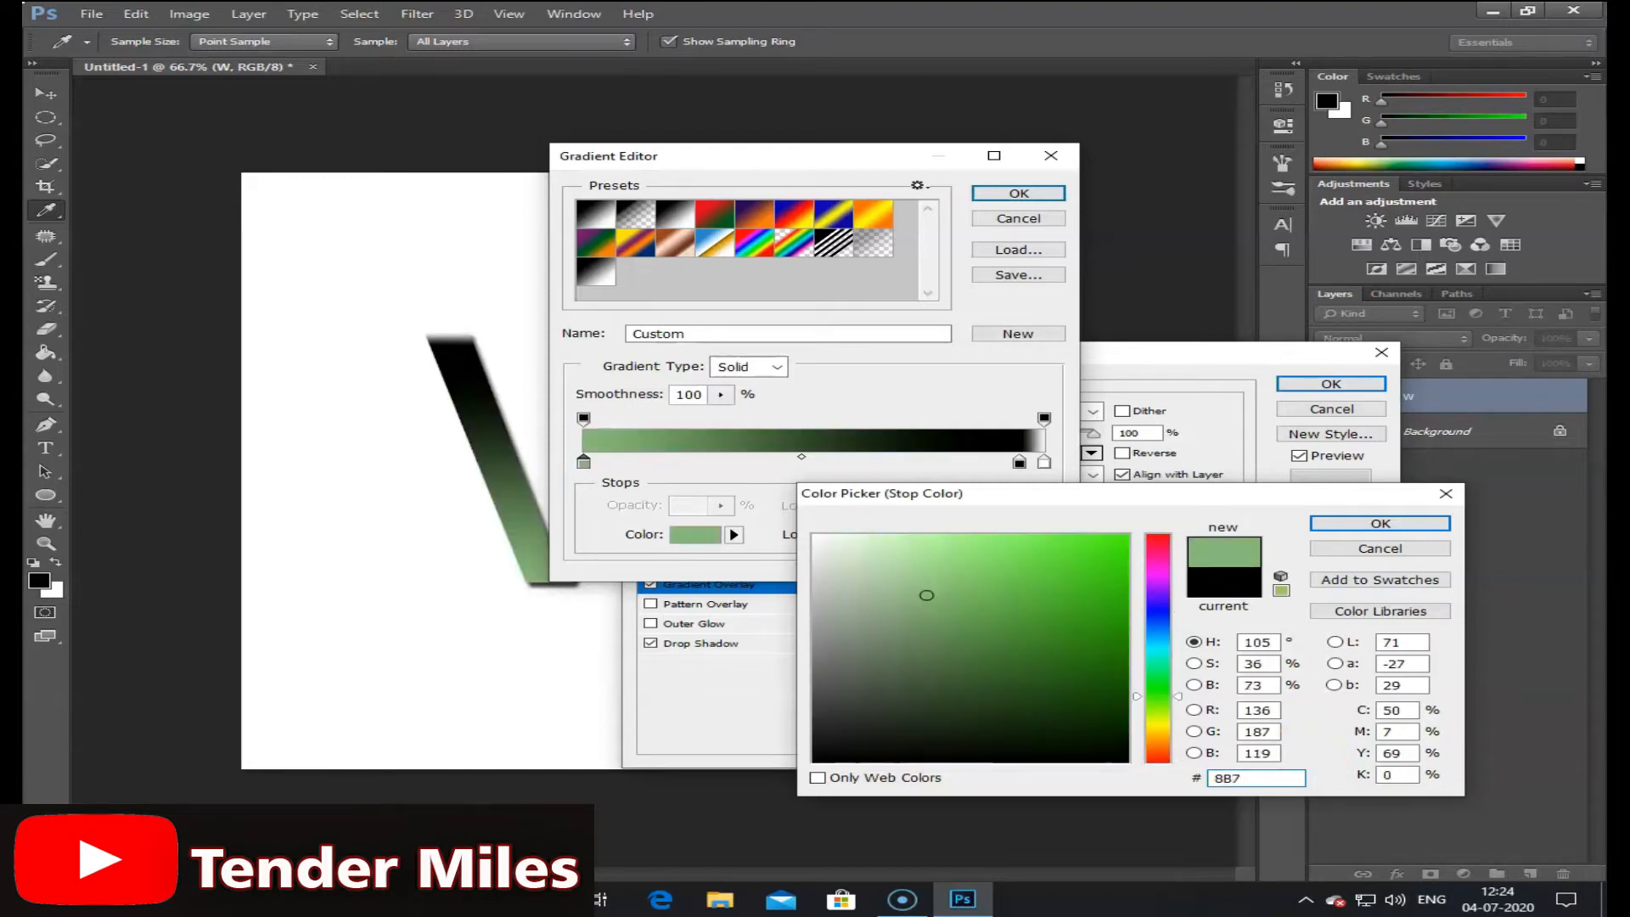
text(42D)
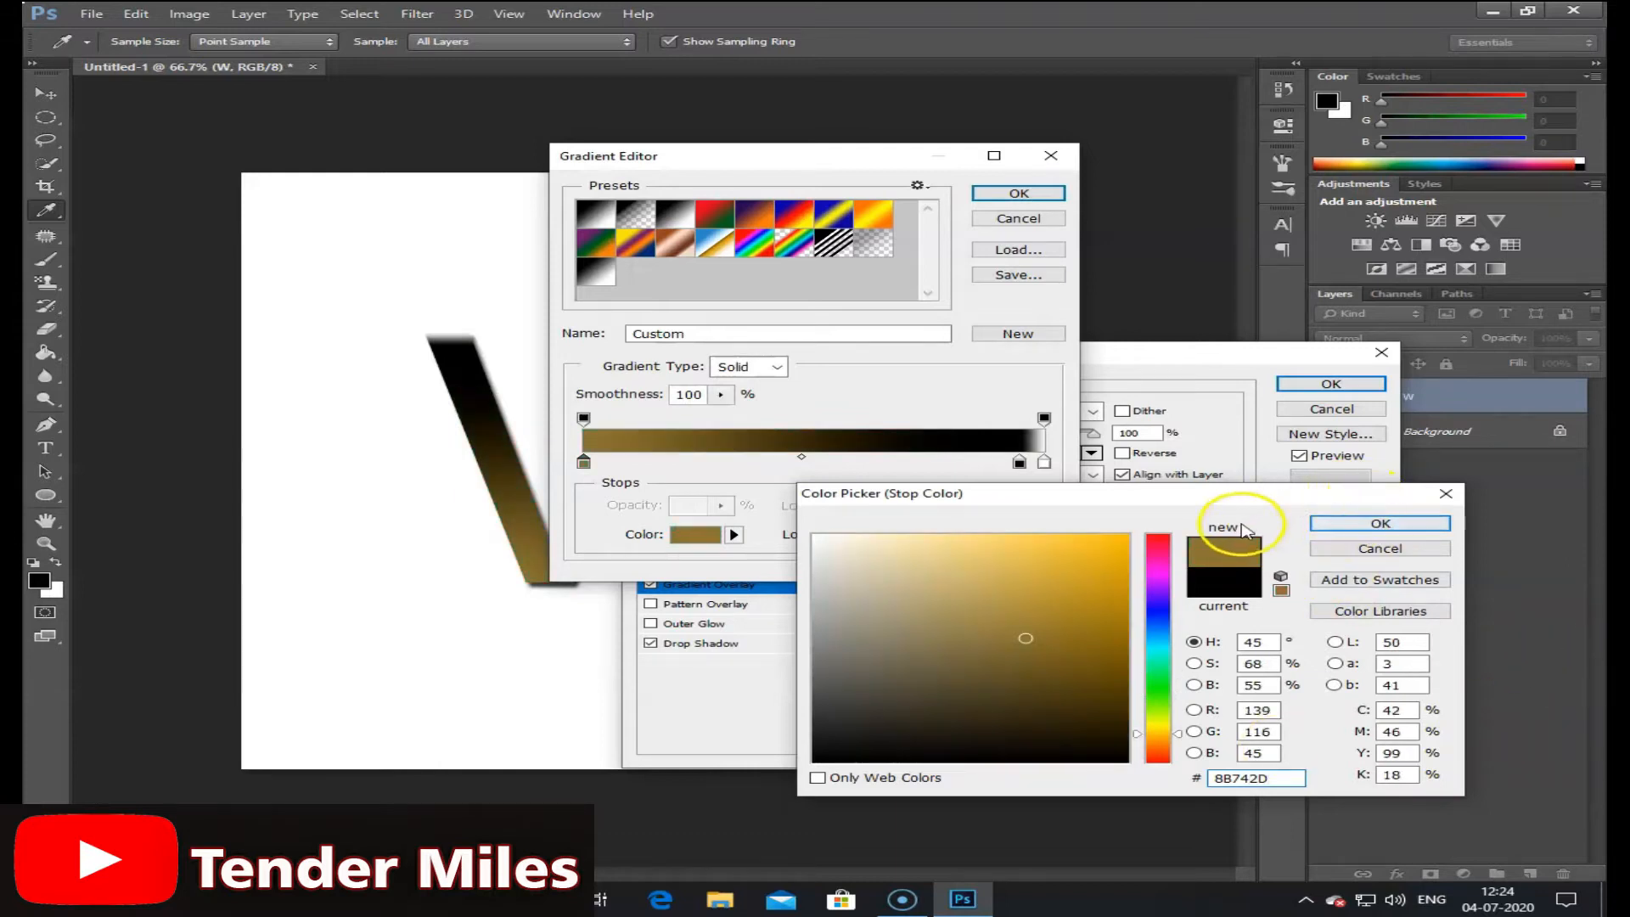
click(1359, 518)
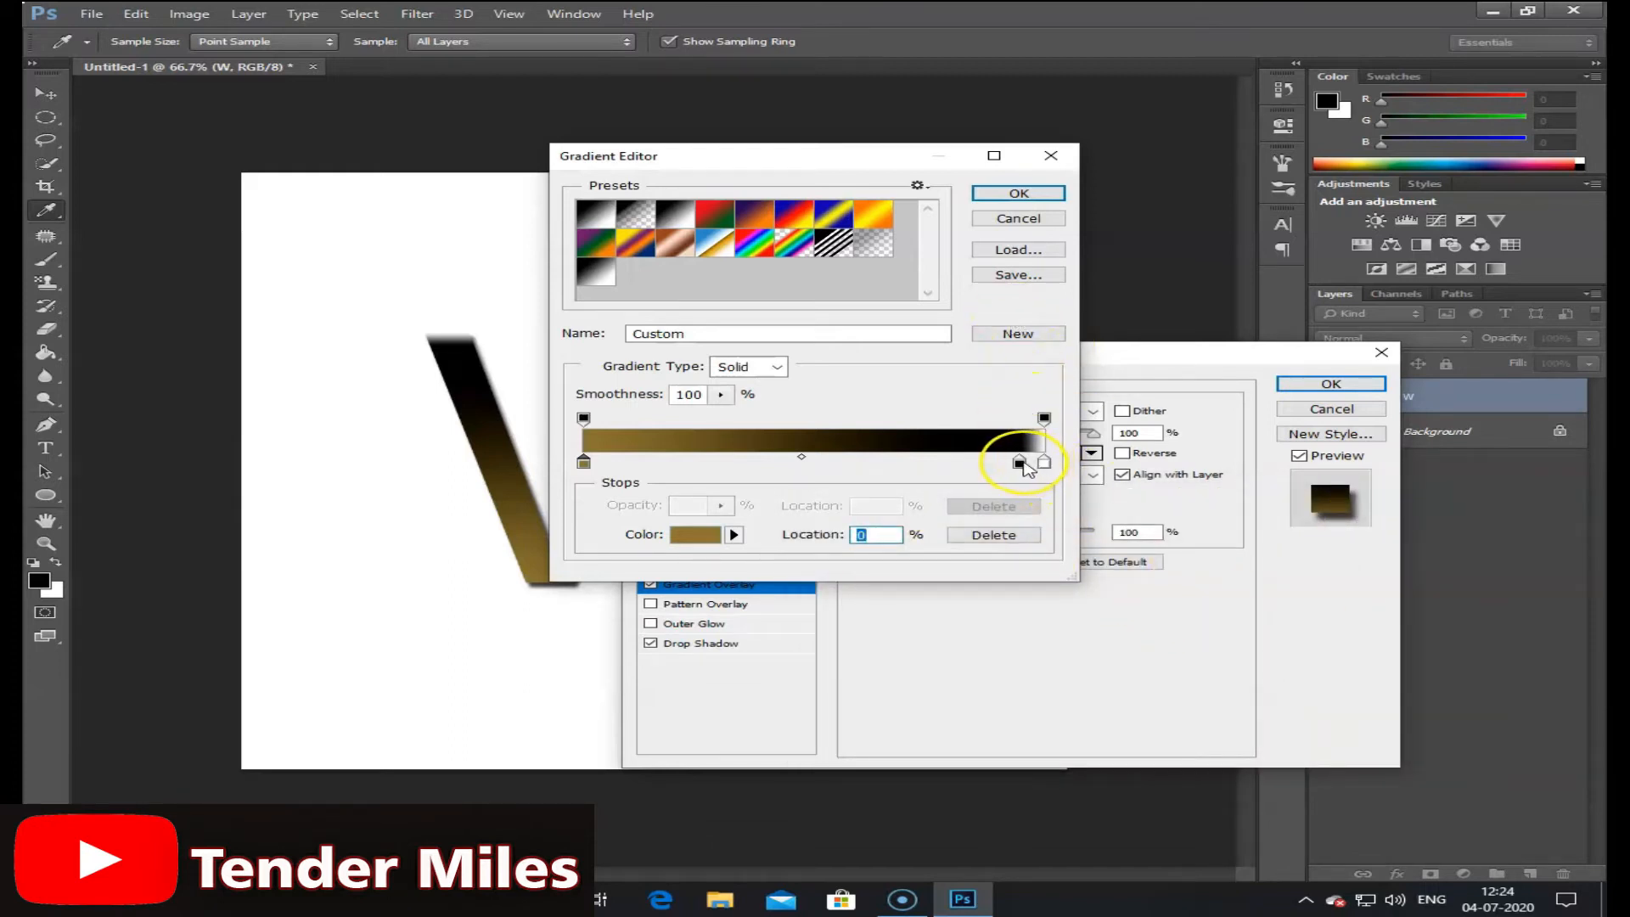
Step: Try to set the colour of the black stop near the gradient's white end to hex FEEEB
double_click(1023, 462)
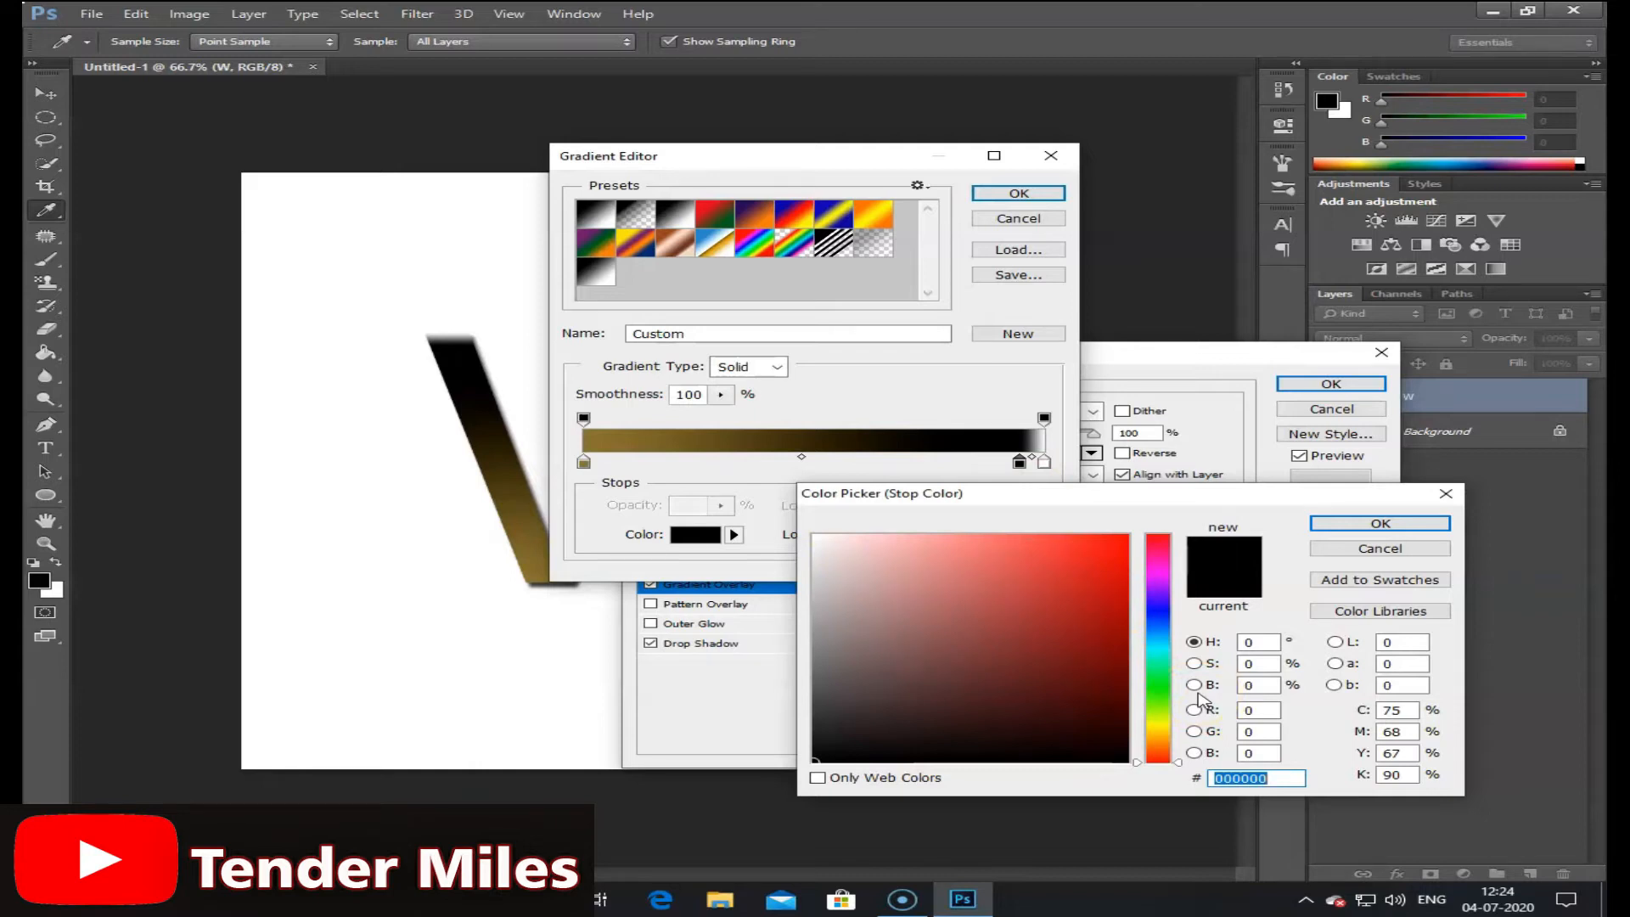
text(F)
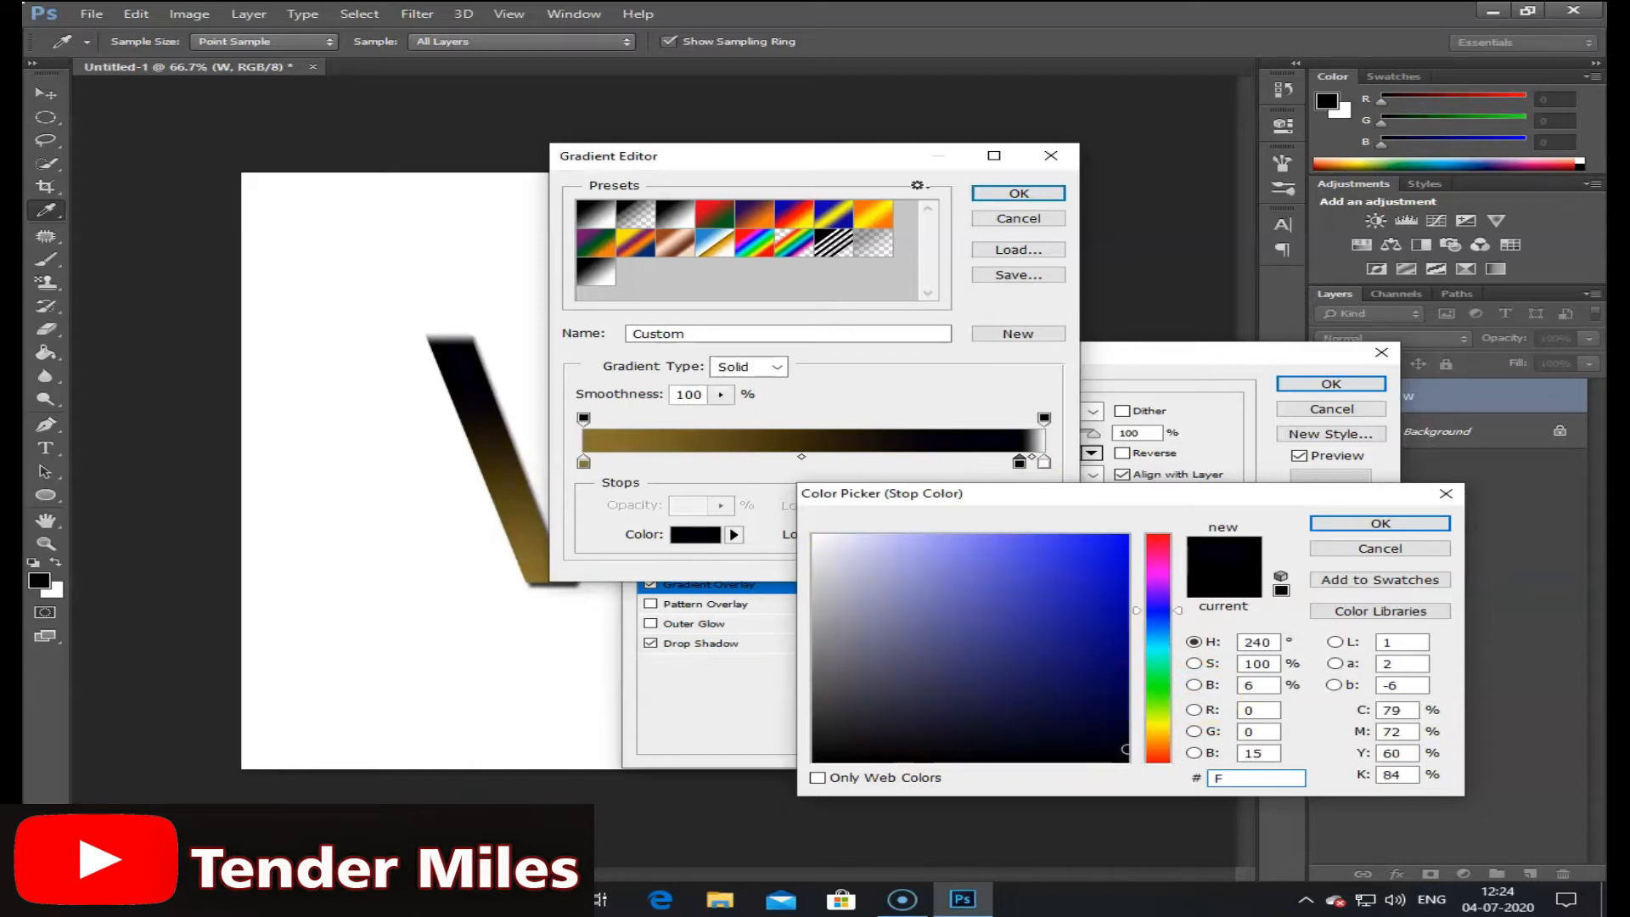
text(EE)
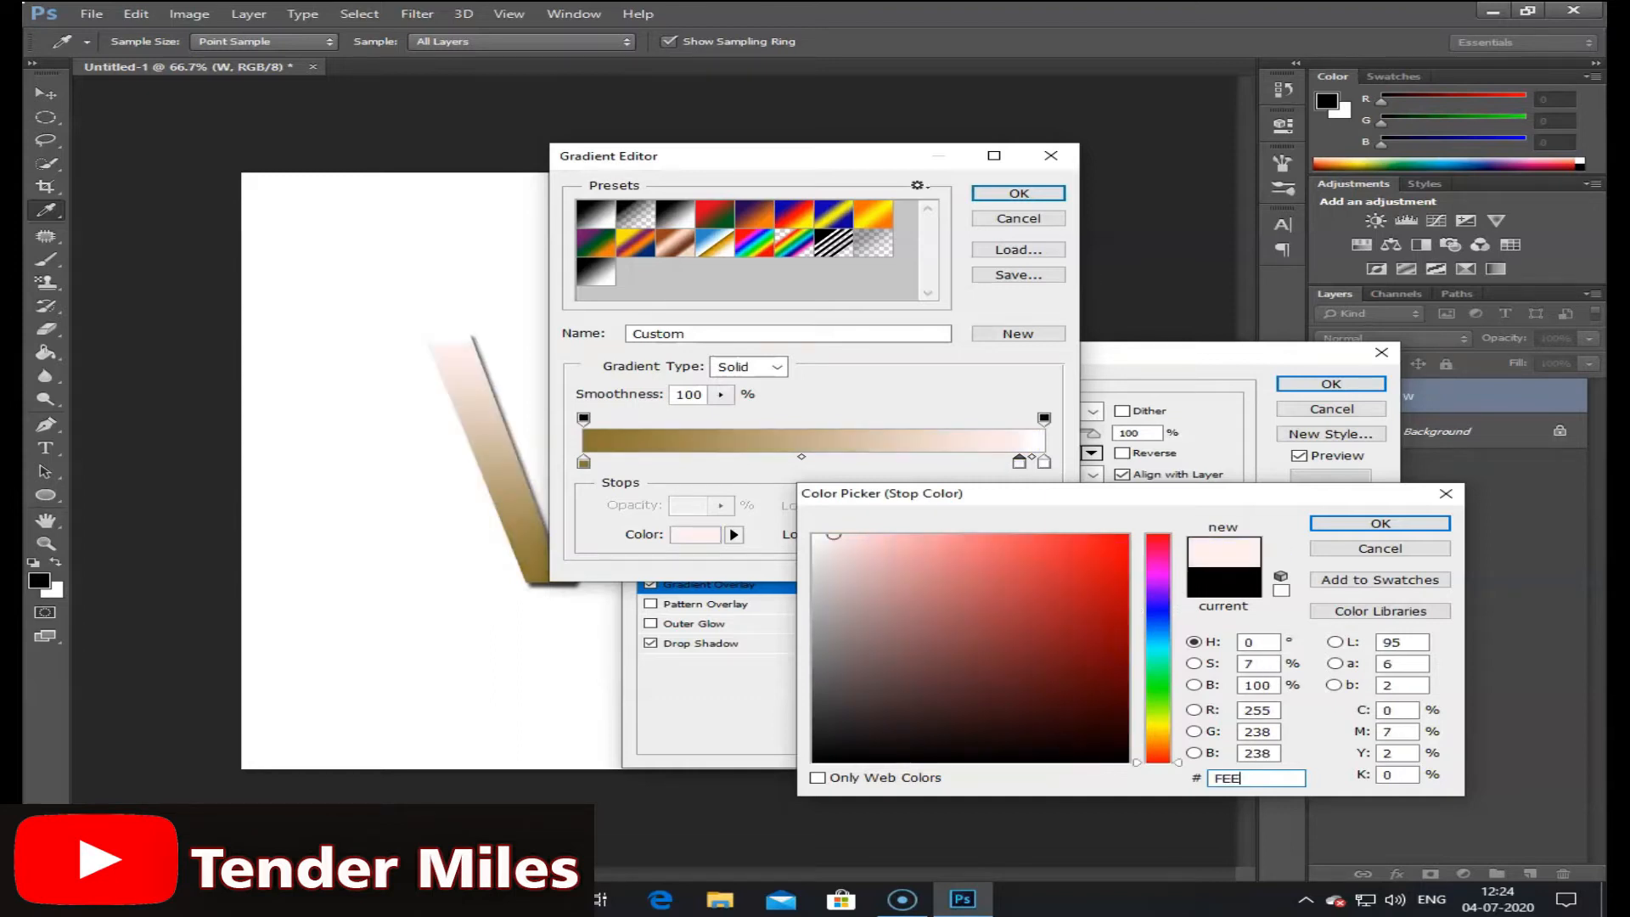
text(EB)
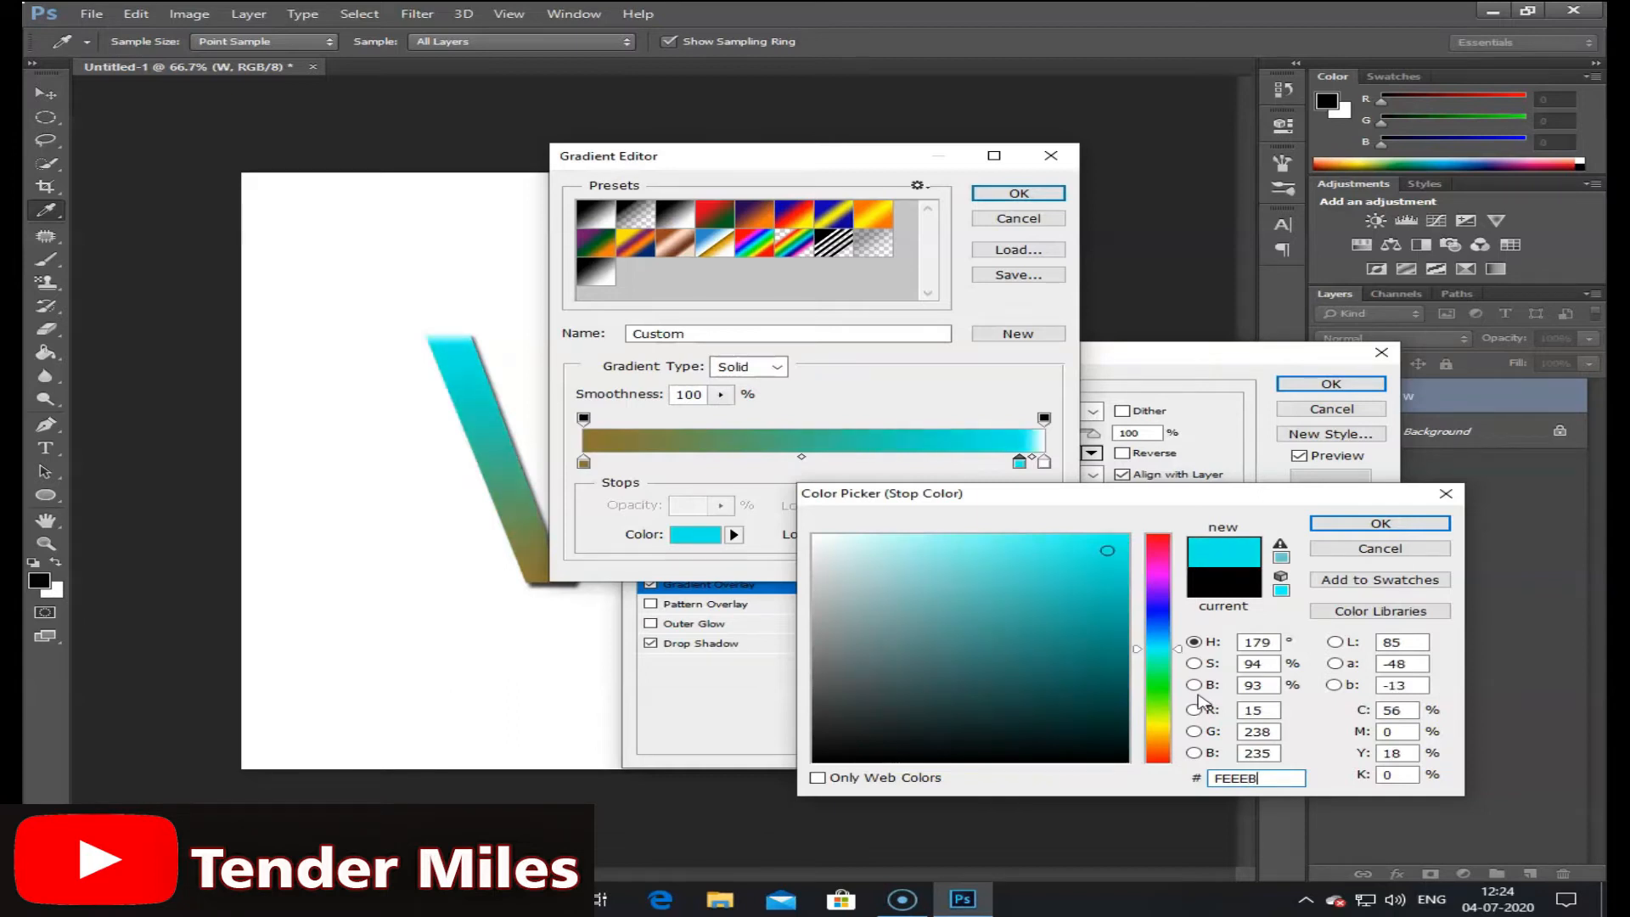
key(BackSpace)
key(BackSpace)
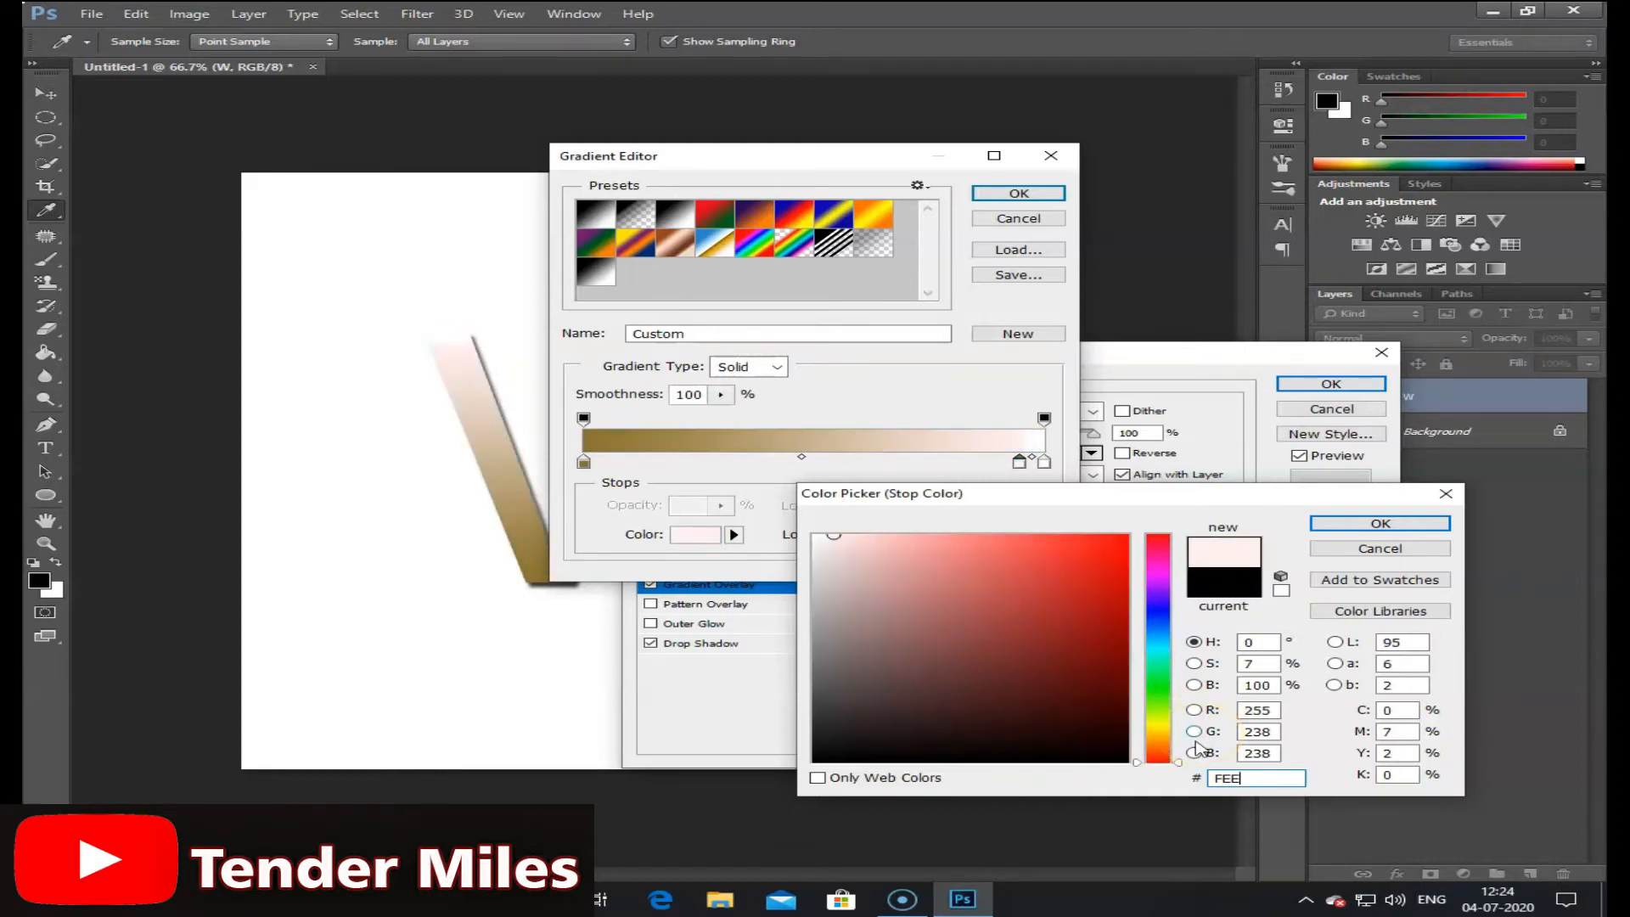
text(EB)
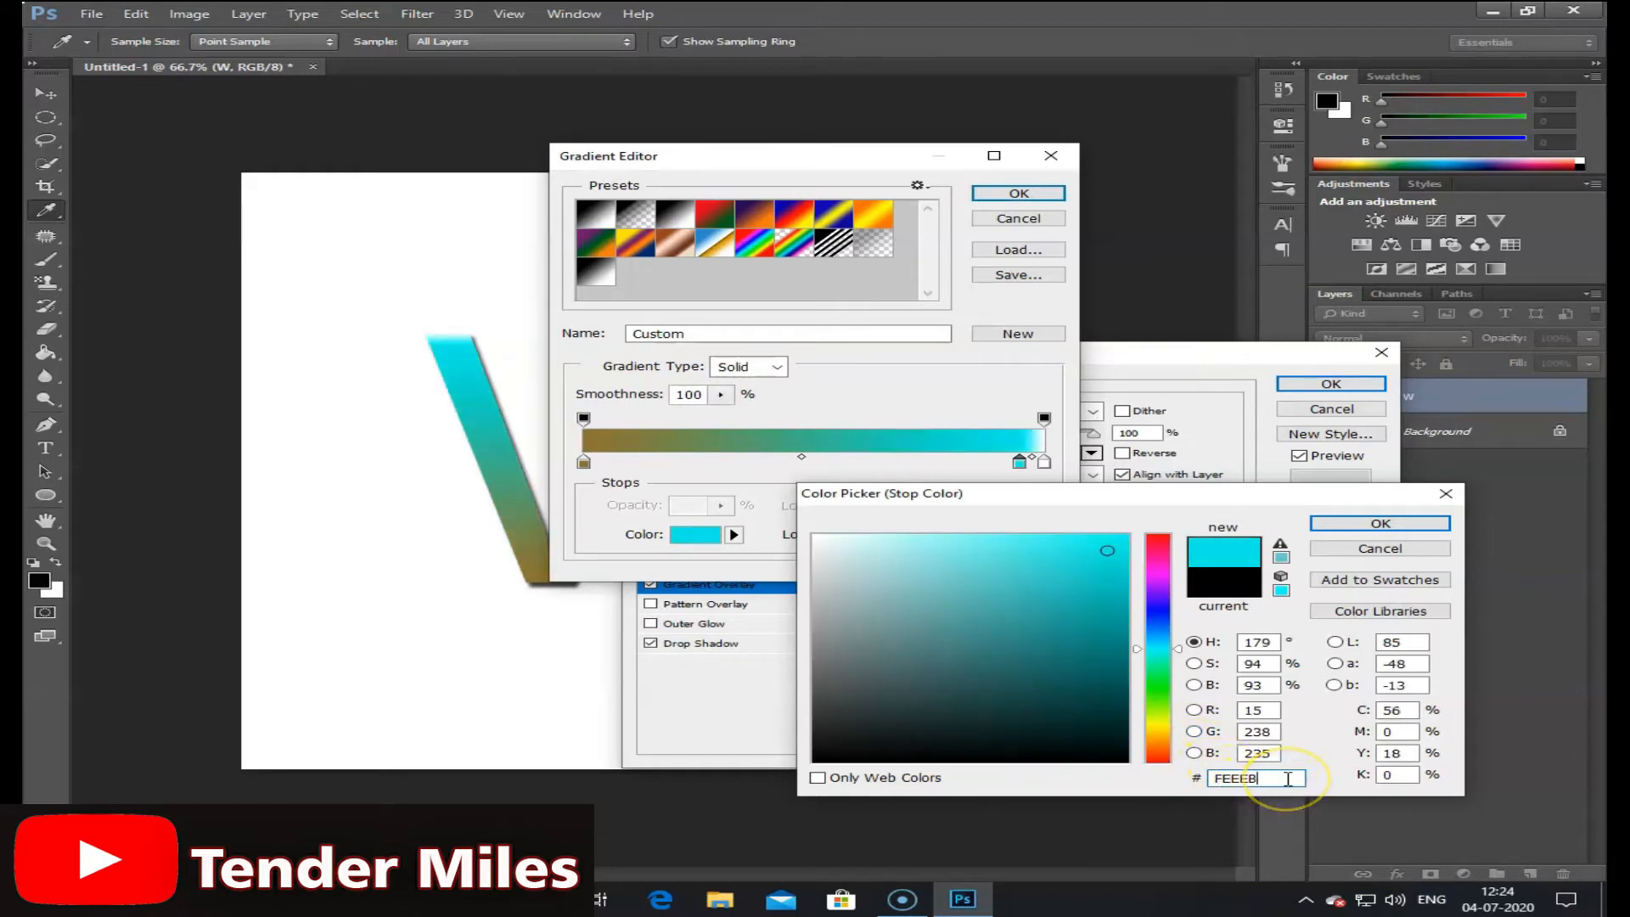
key(BackSpace)
key(BackSpace)
key(BackSpace)
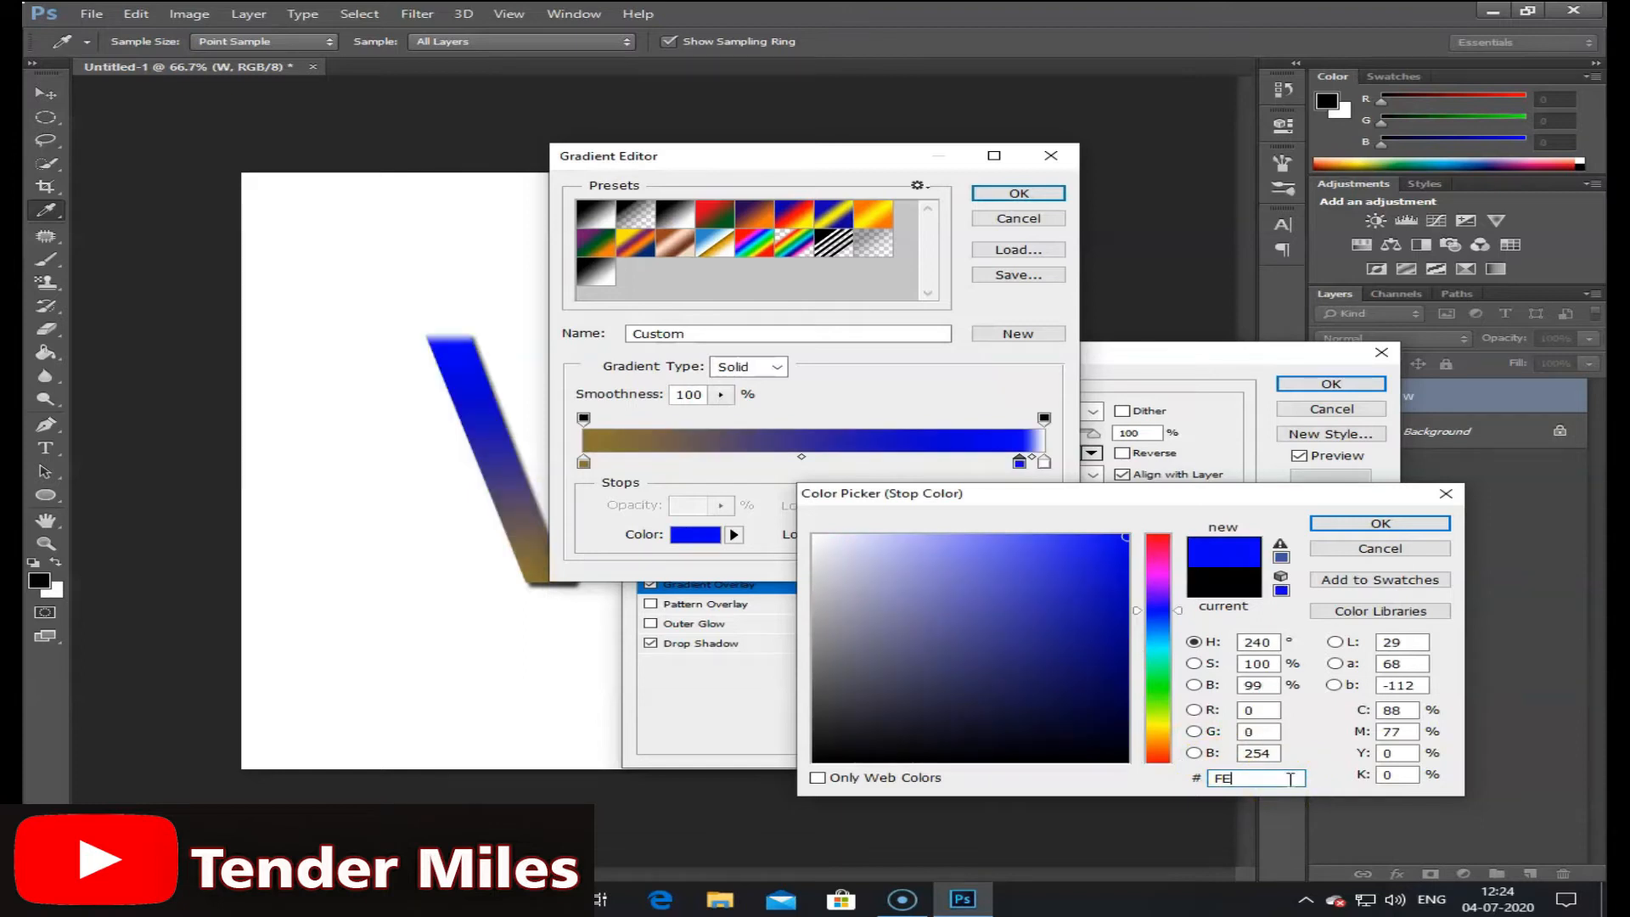
text(EE)
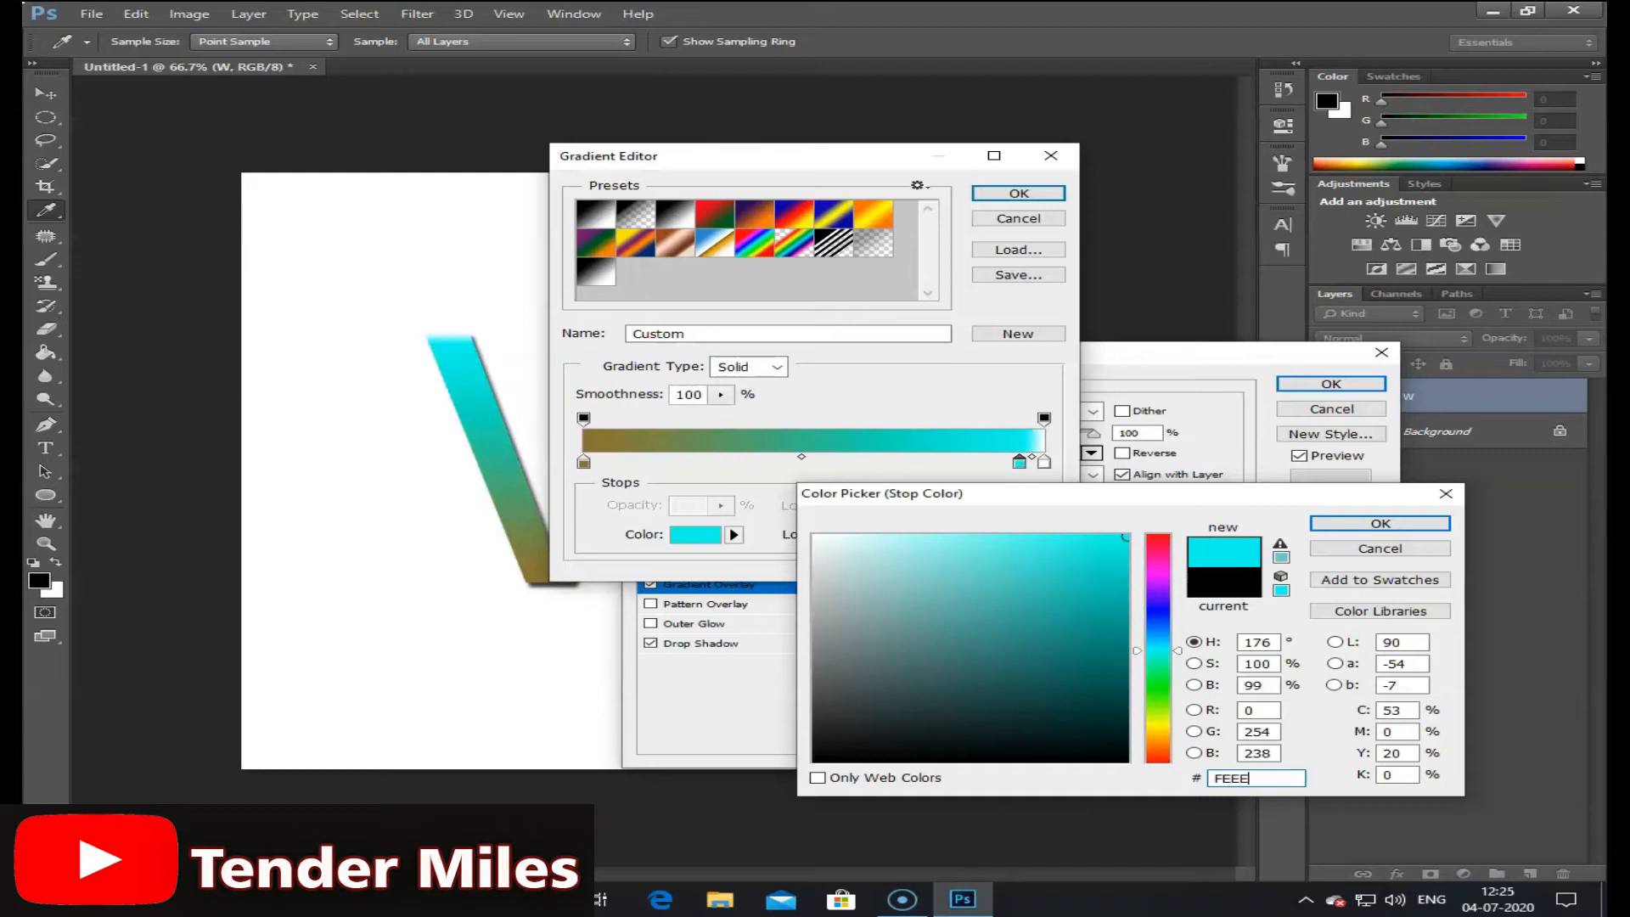
text(B)
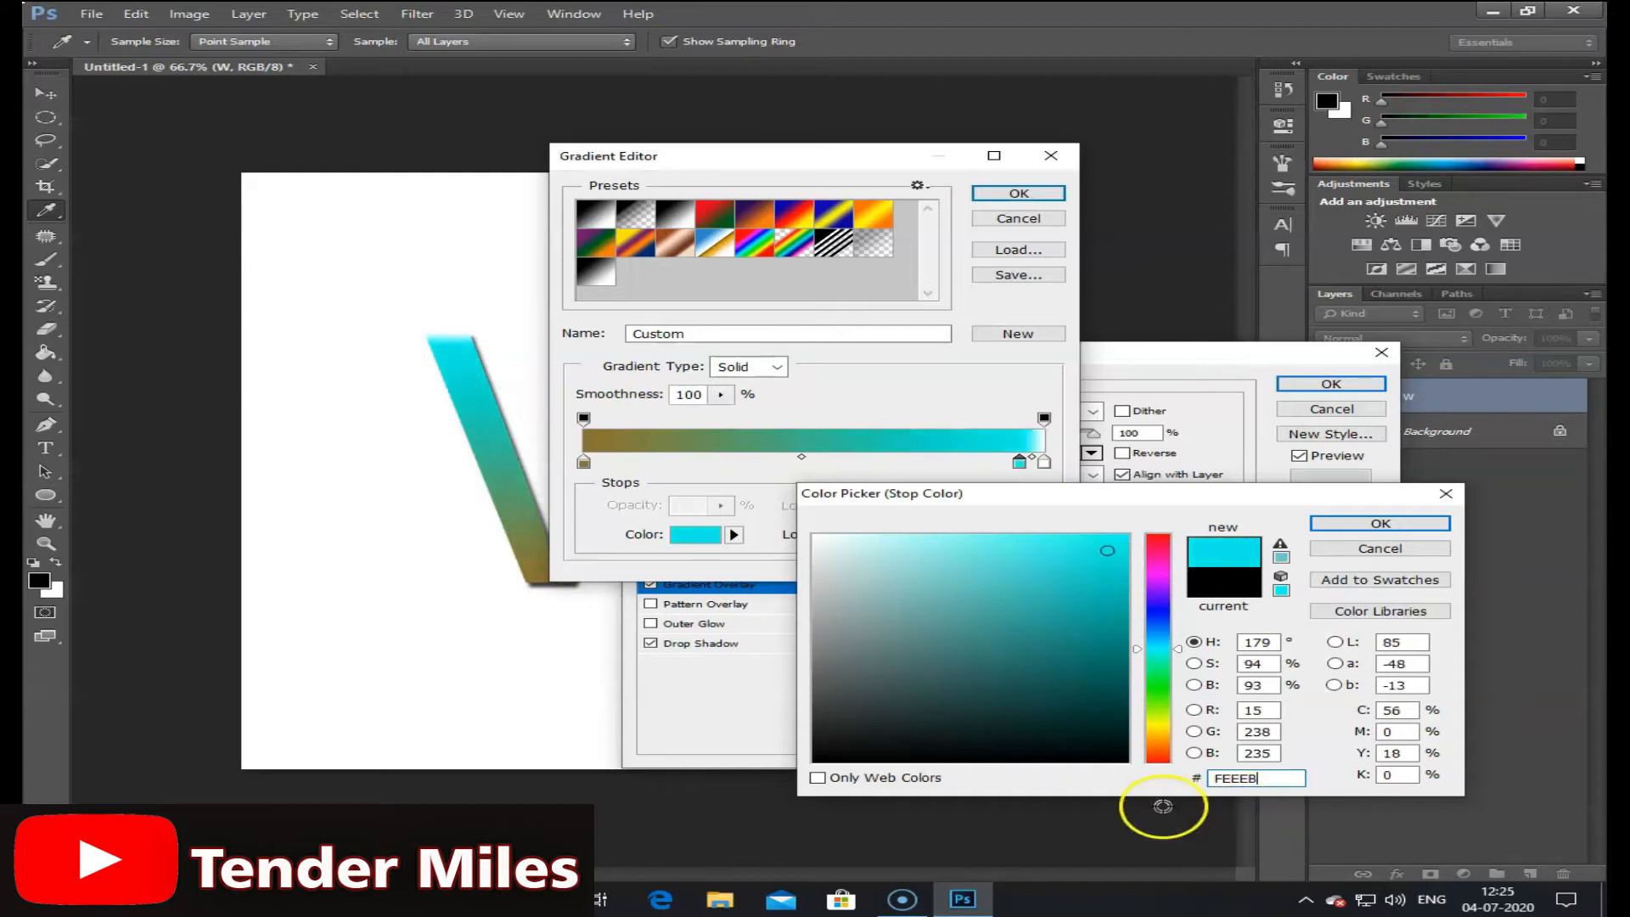
Step: Set the colour stop near the gradient's white end to a bright yellow and apply the Gradient Overlay to the W layer
click(1055, 720)
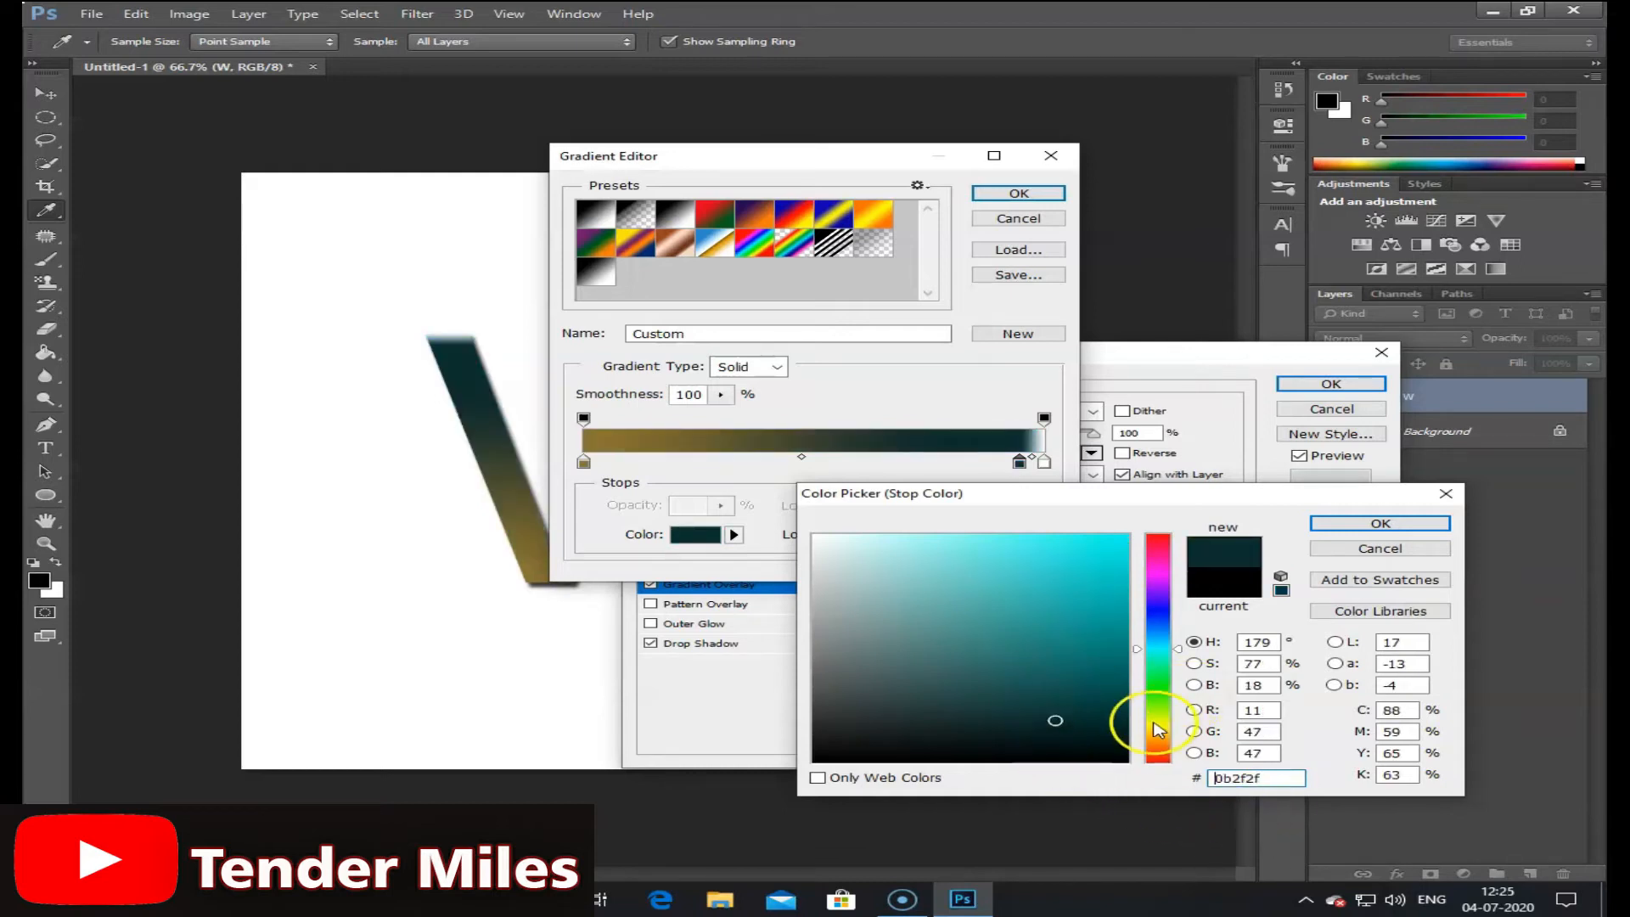
click(1154, 722)
mouse_move(1106, 666)
mouse_down()
mouse_move(1087, 632)
mouse_move(1088, 544)
mouse_up()
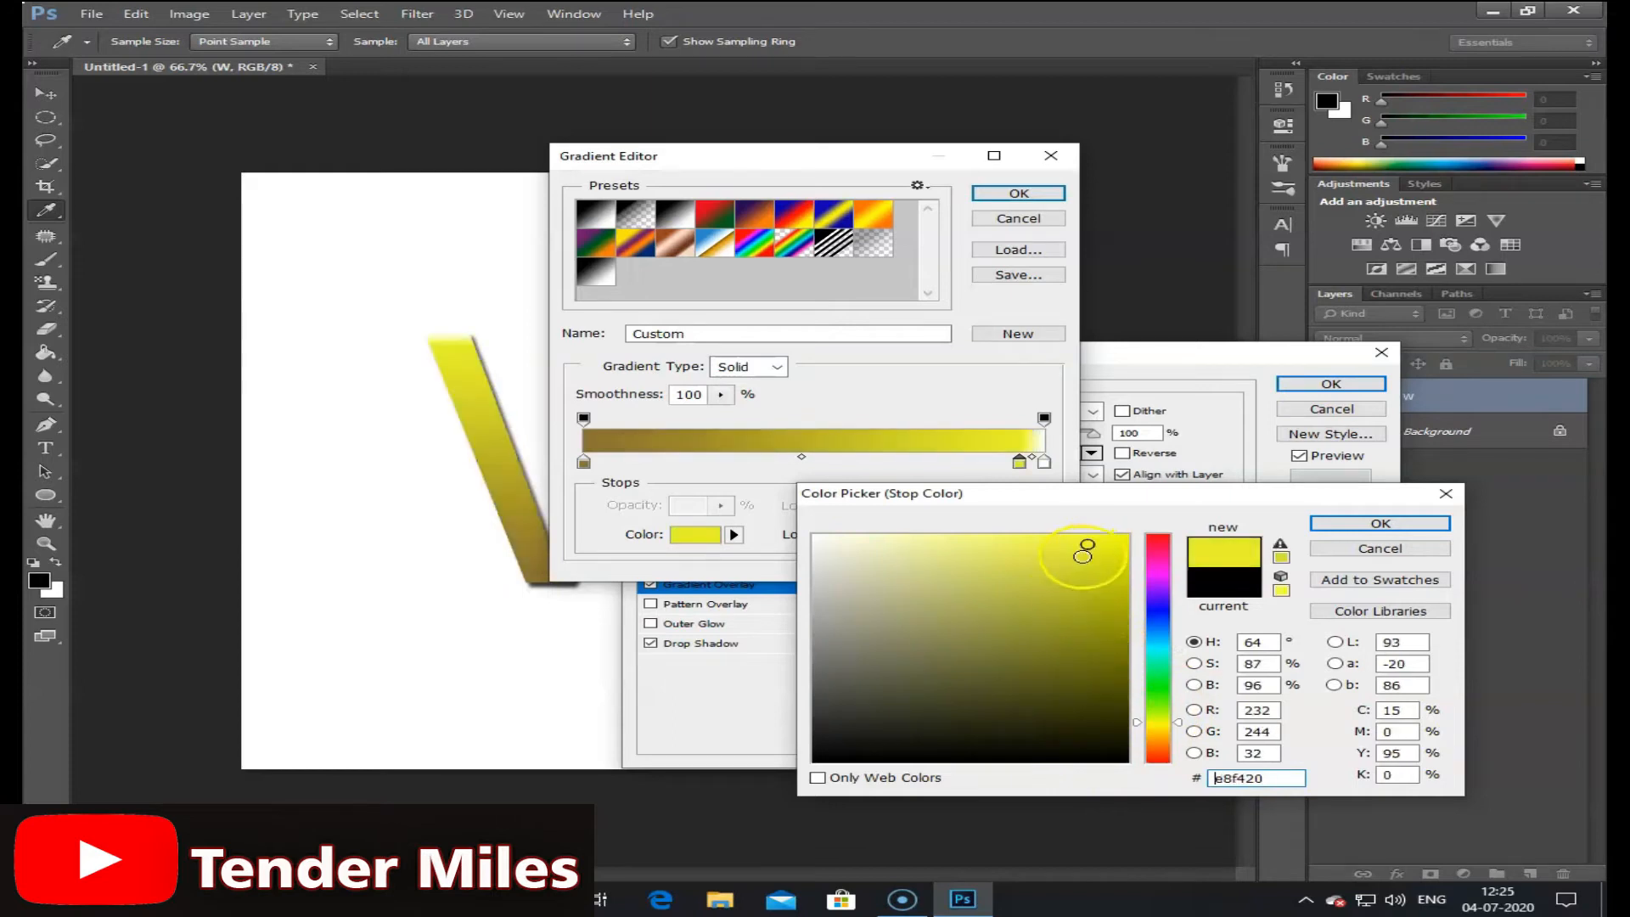
click(1082, 599)
click(1087, 554)
click(1154, 722)
click(1098, 547)
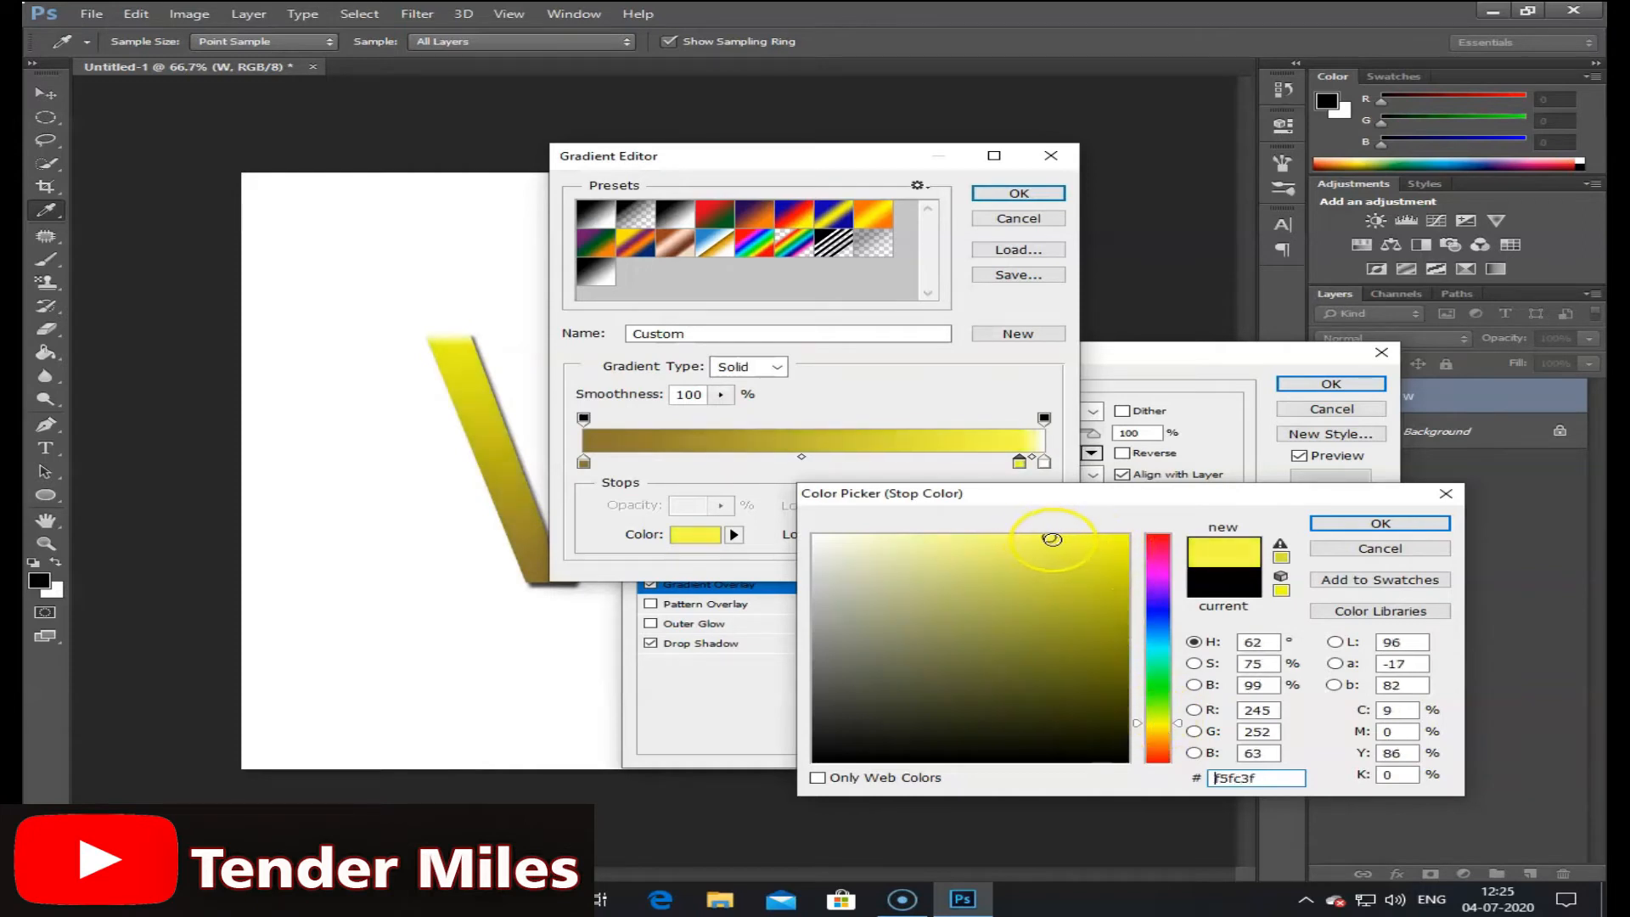
click(1365, 525)
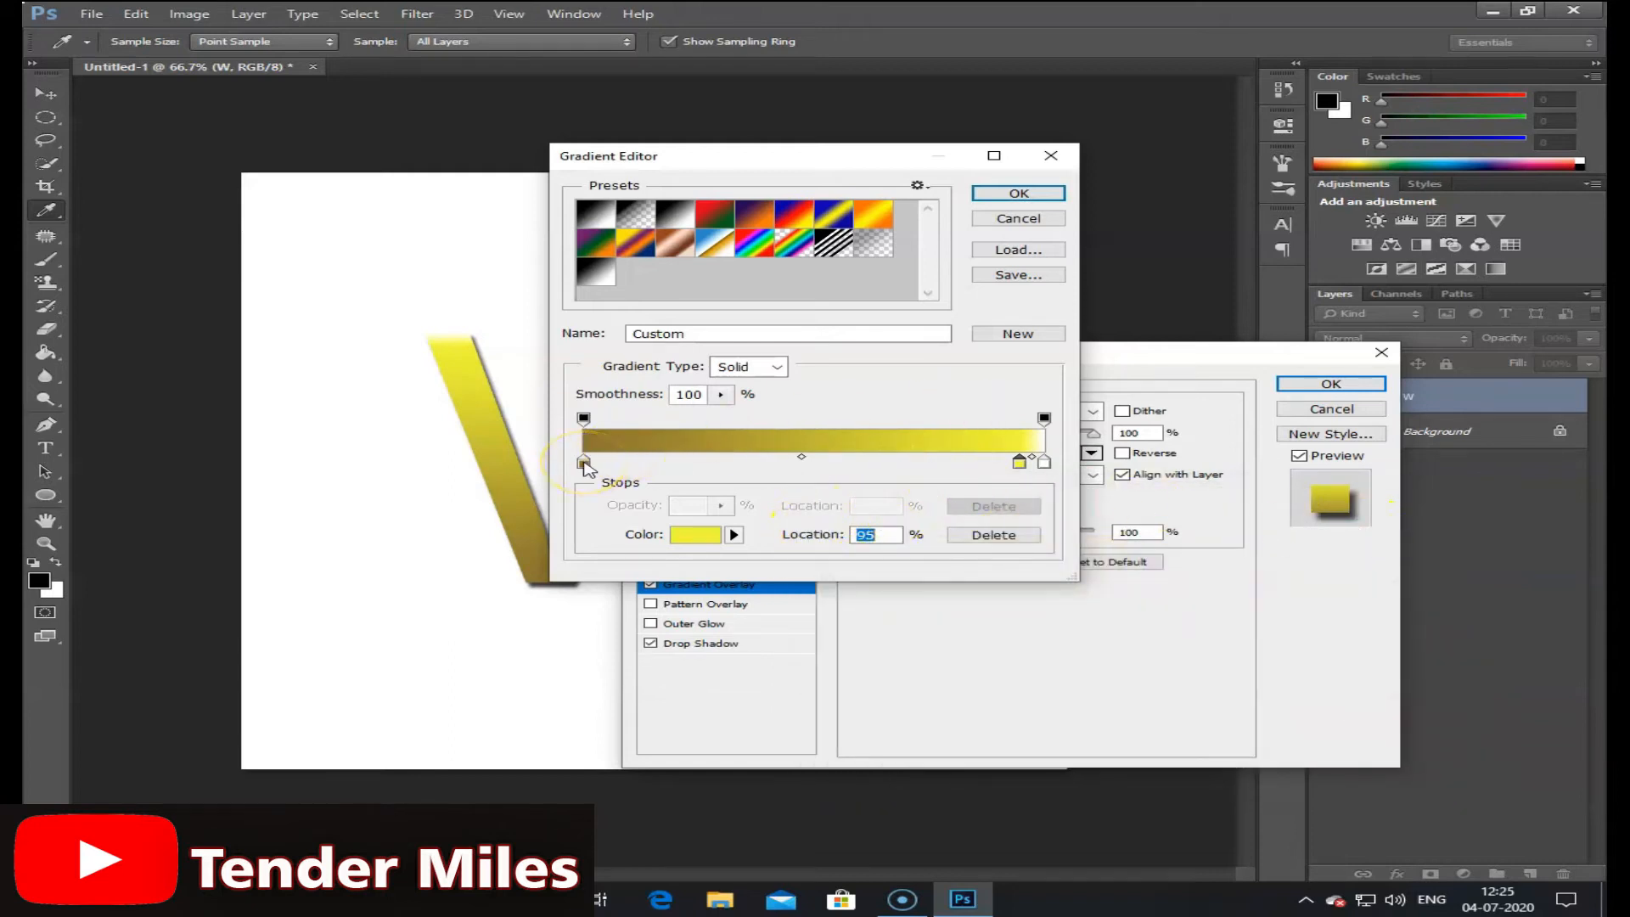
click(1014, 194)
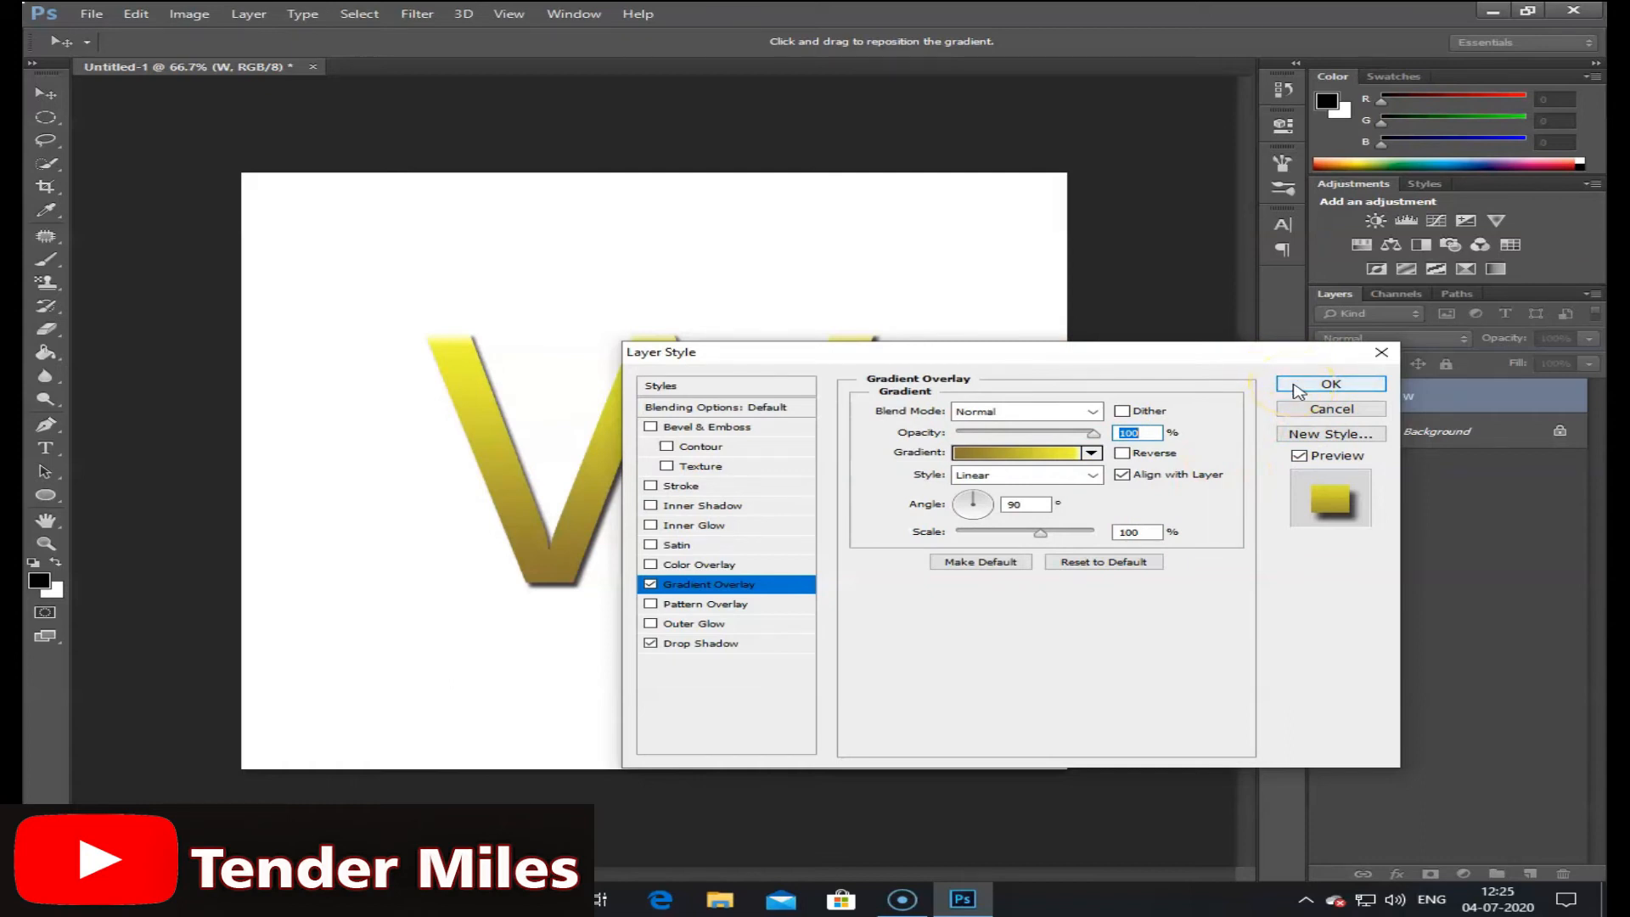
click(1296, 389)
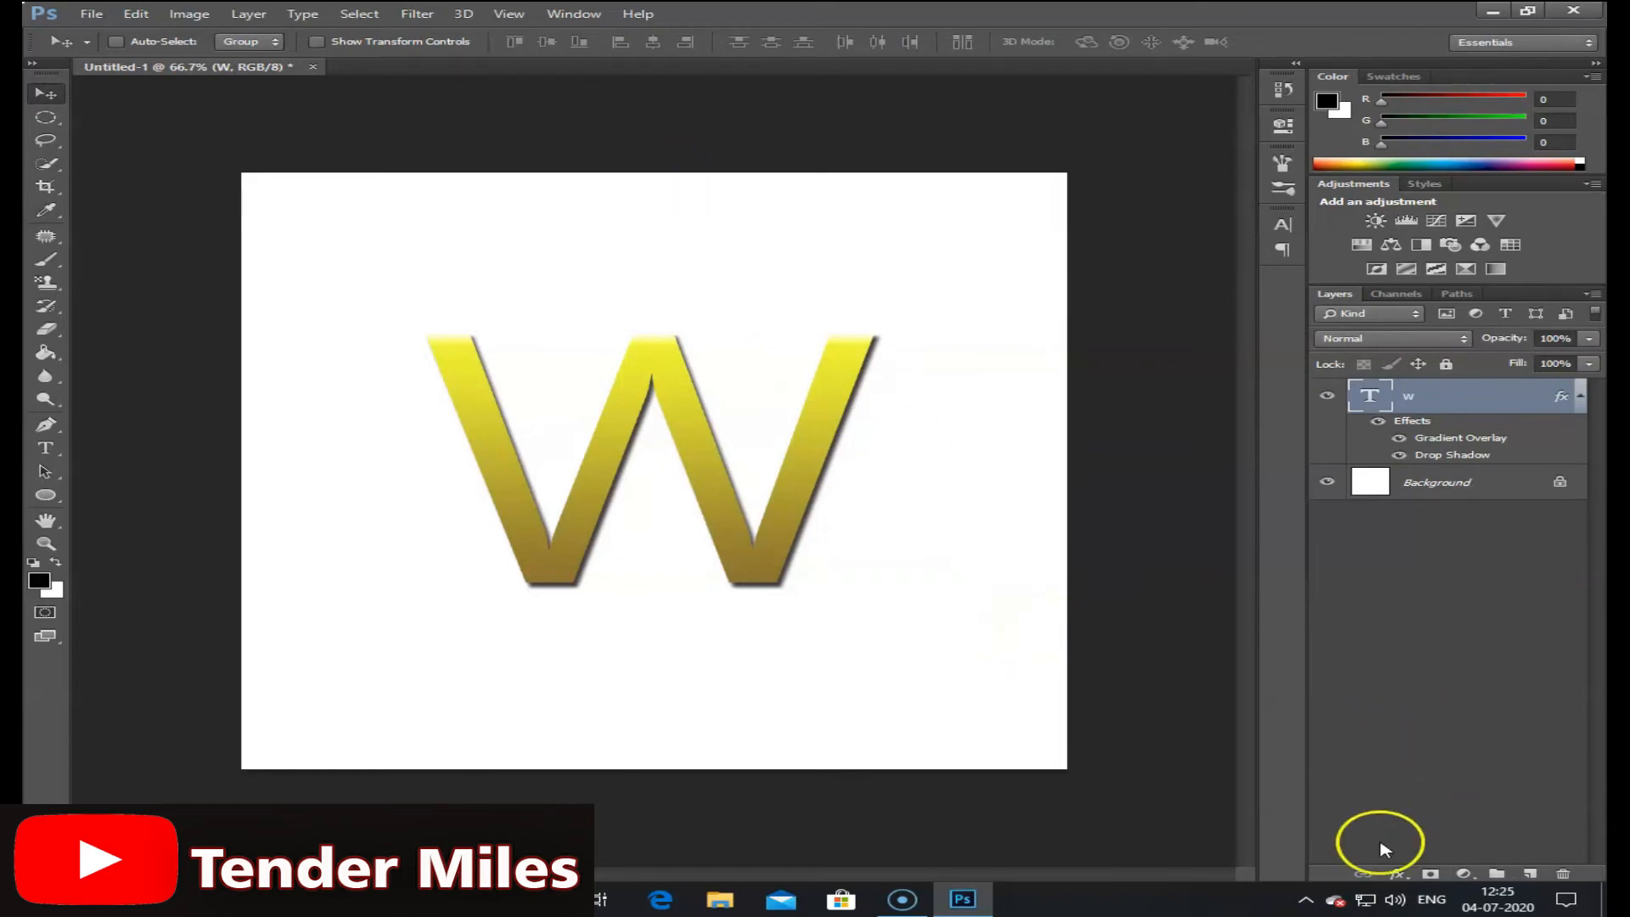
Step: Add a Bevel & Emboss effect to the W layer and set its highlight colour to D48969
click(1398, 873)
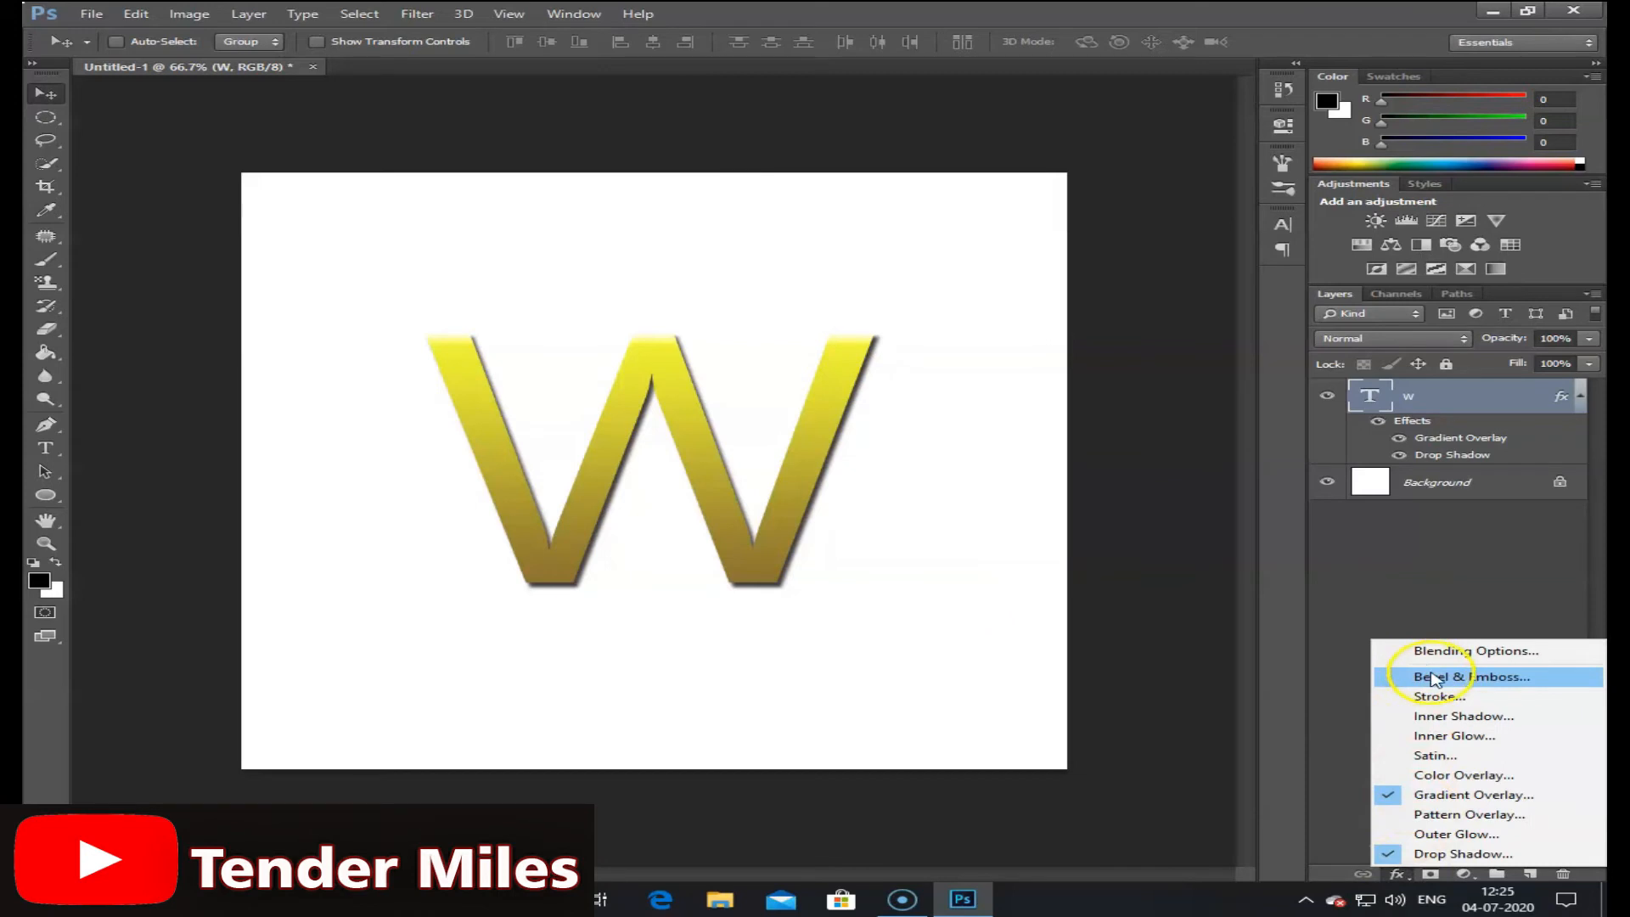
click(1434, 677)
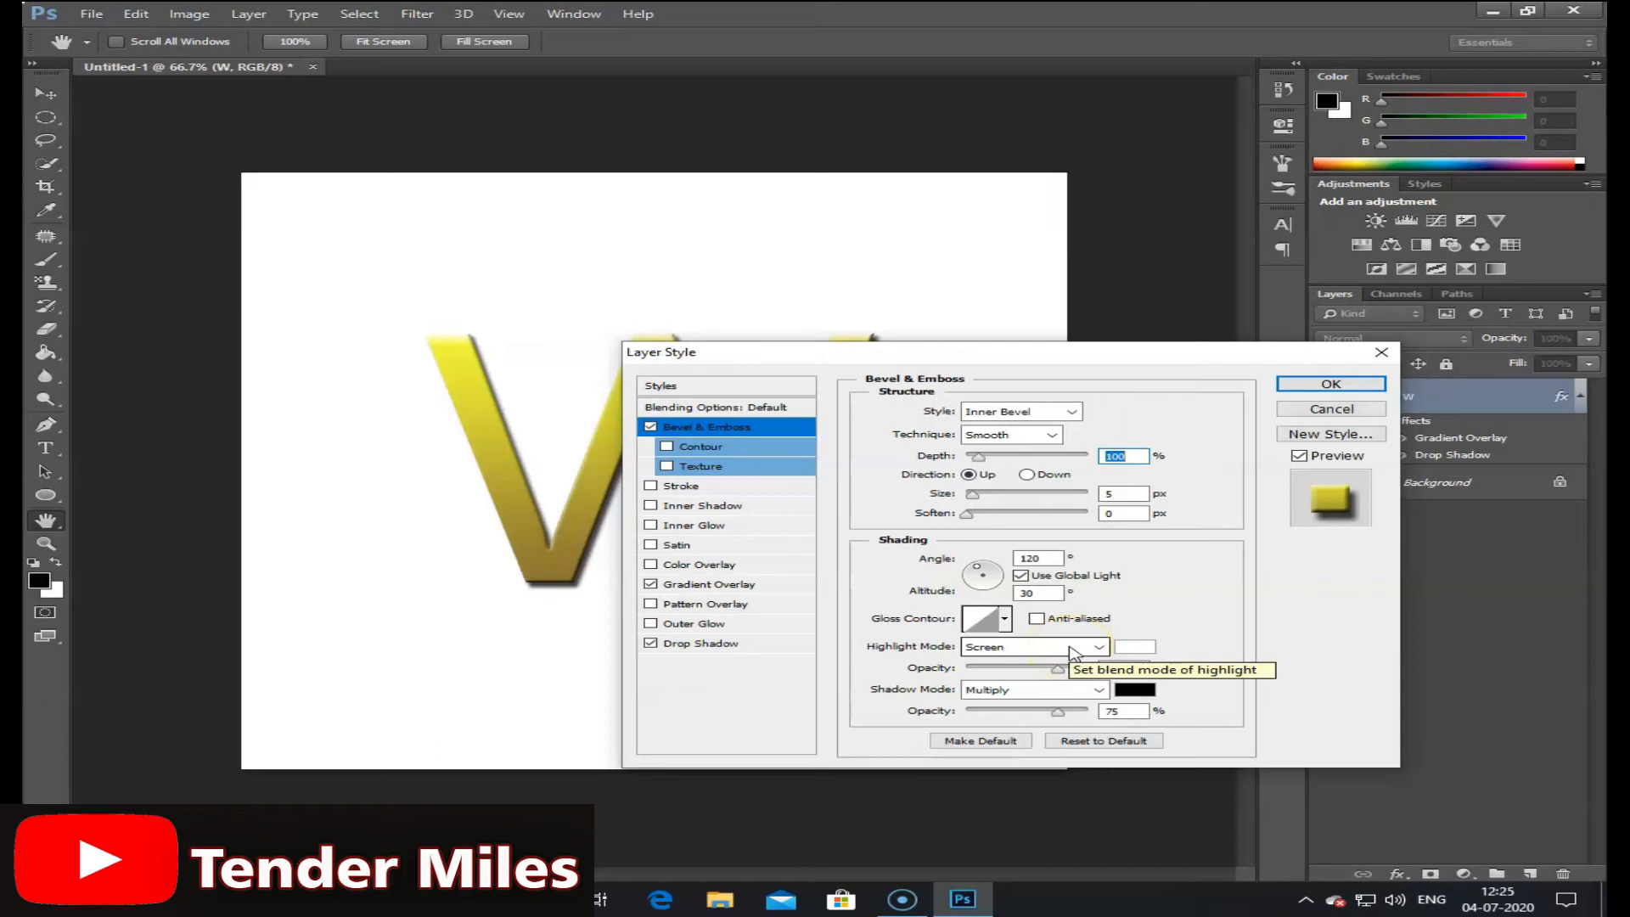
click(1096, 649)
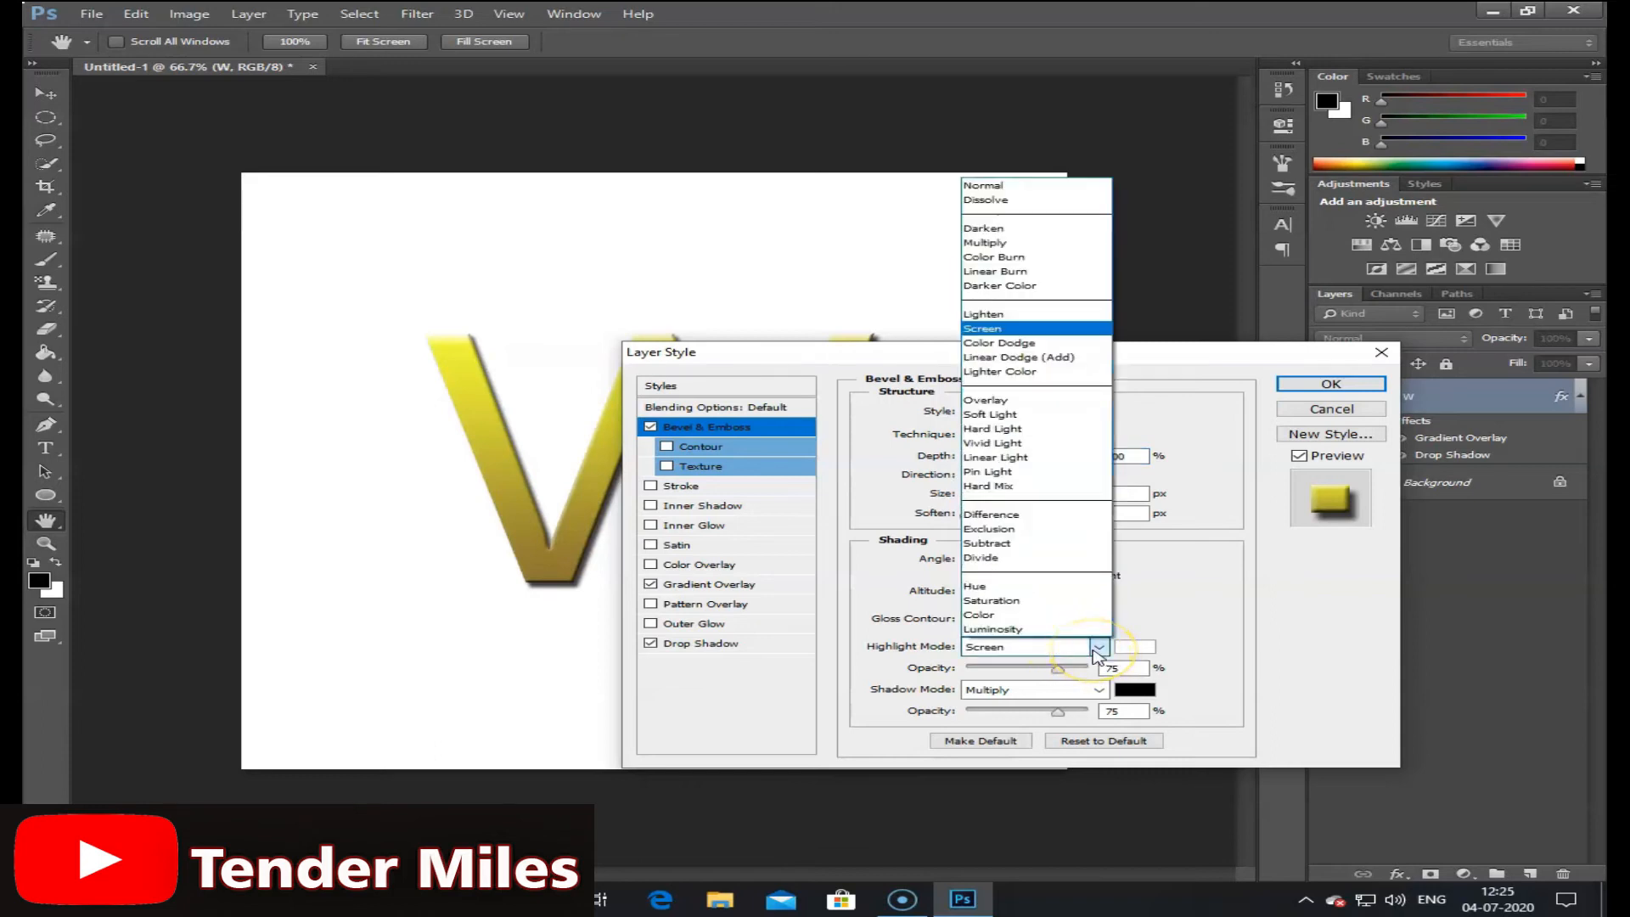
click(1098, 649)
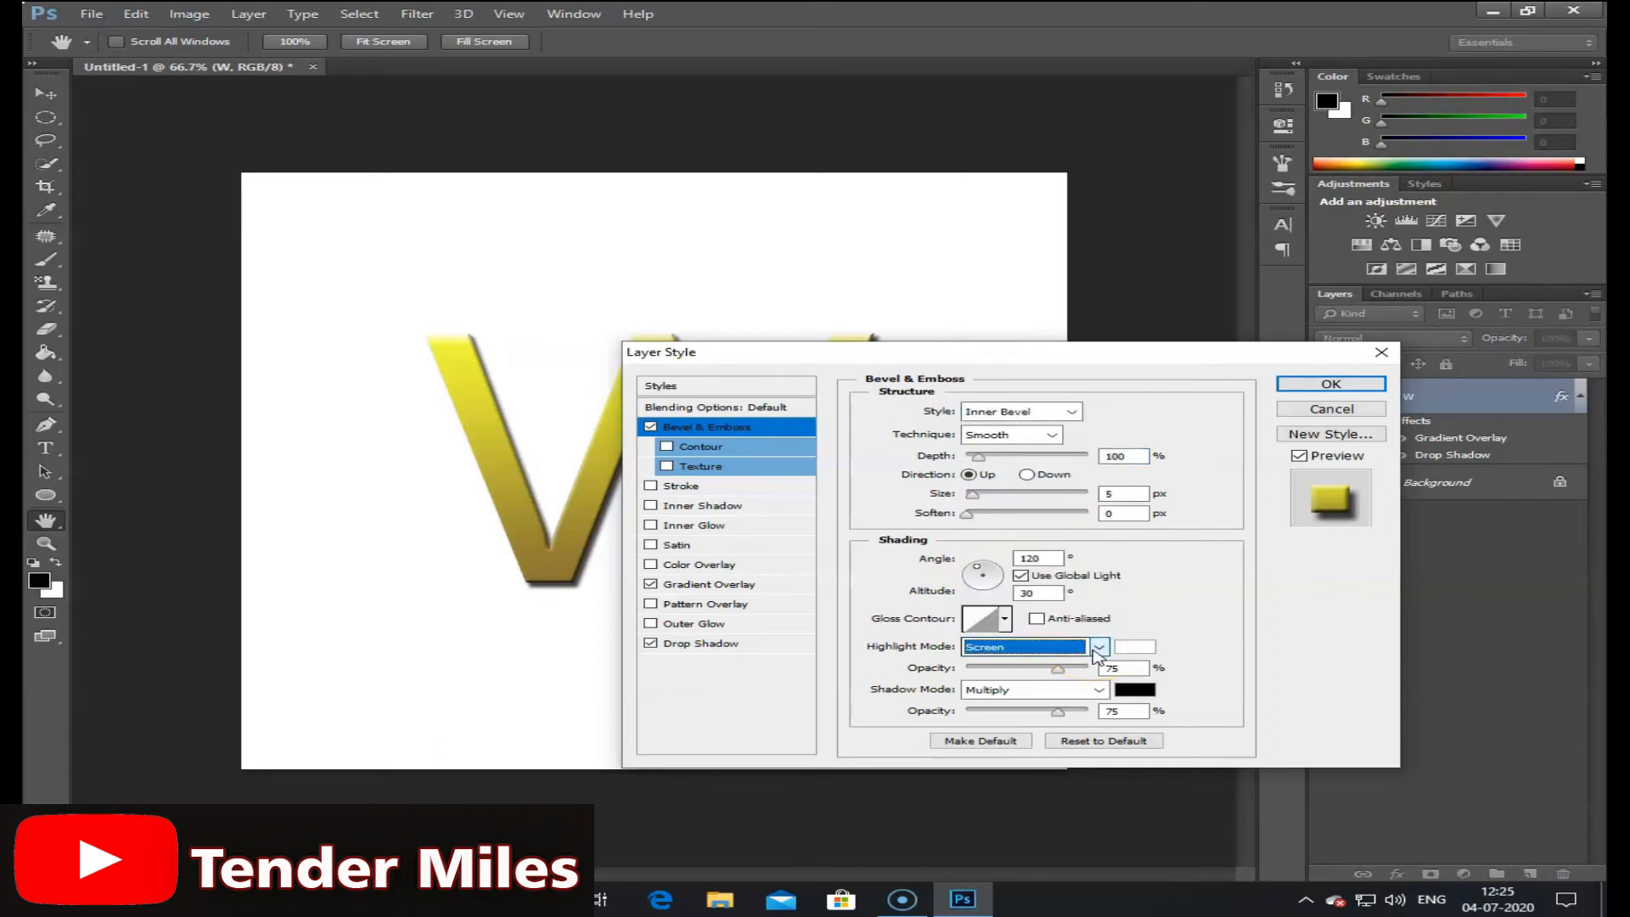
click(1138, 648)
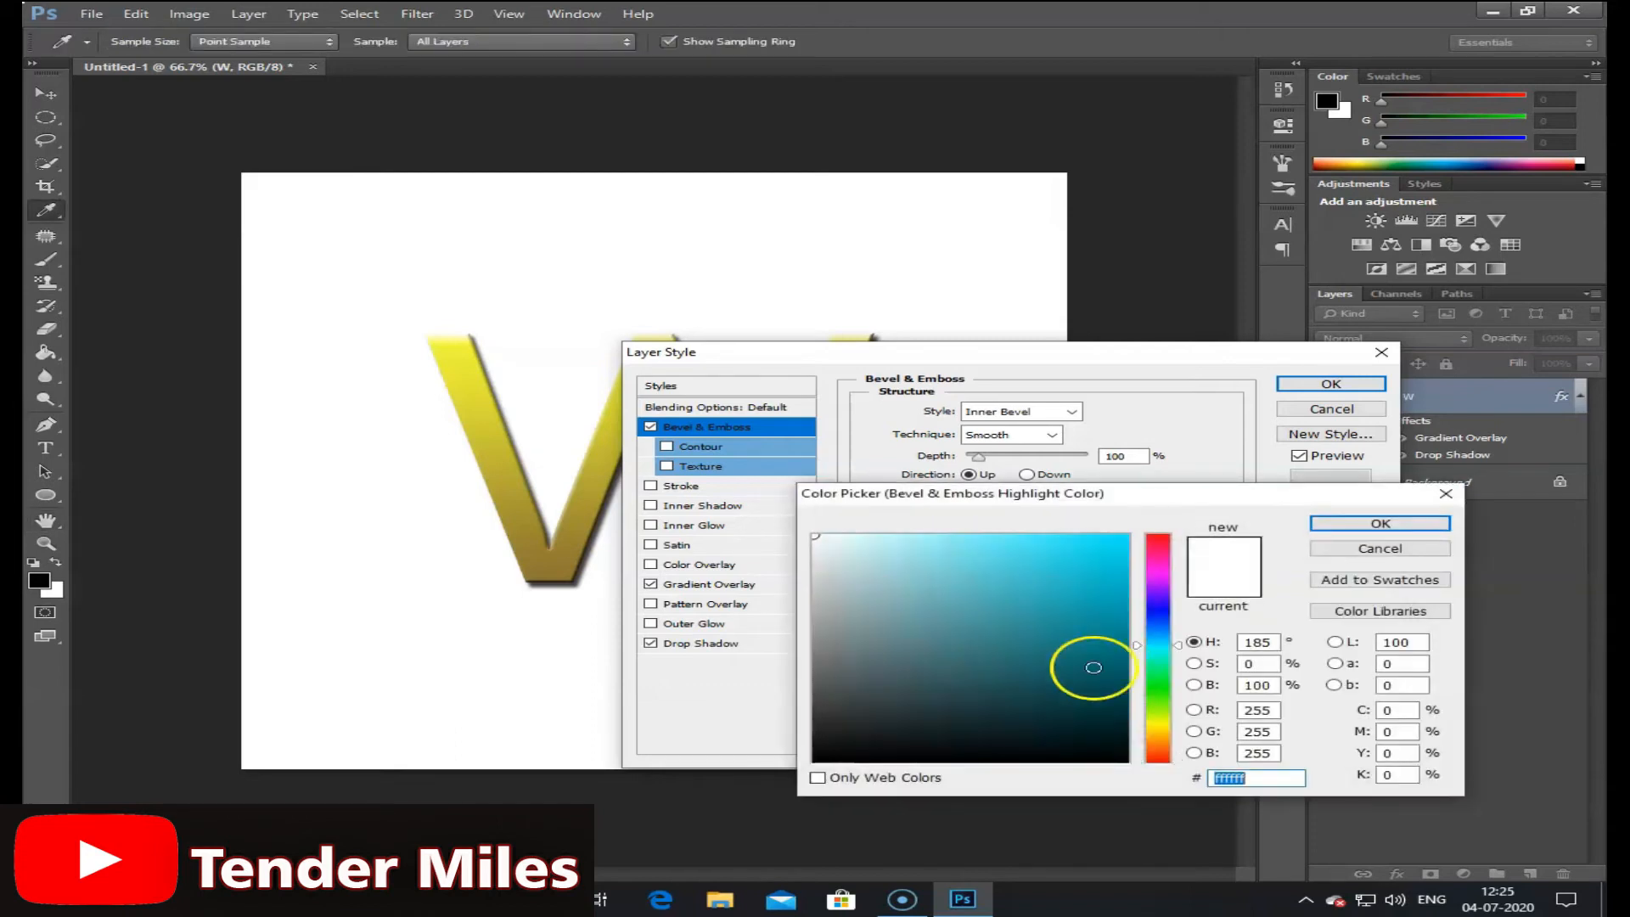
key(BackSpace)
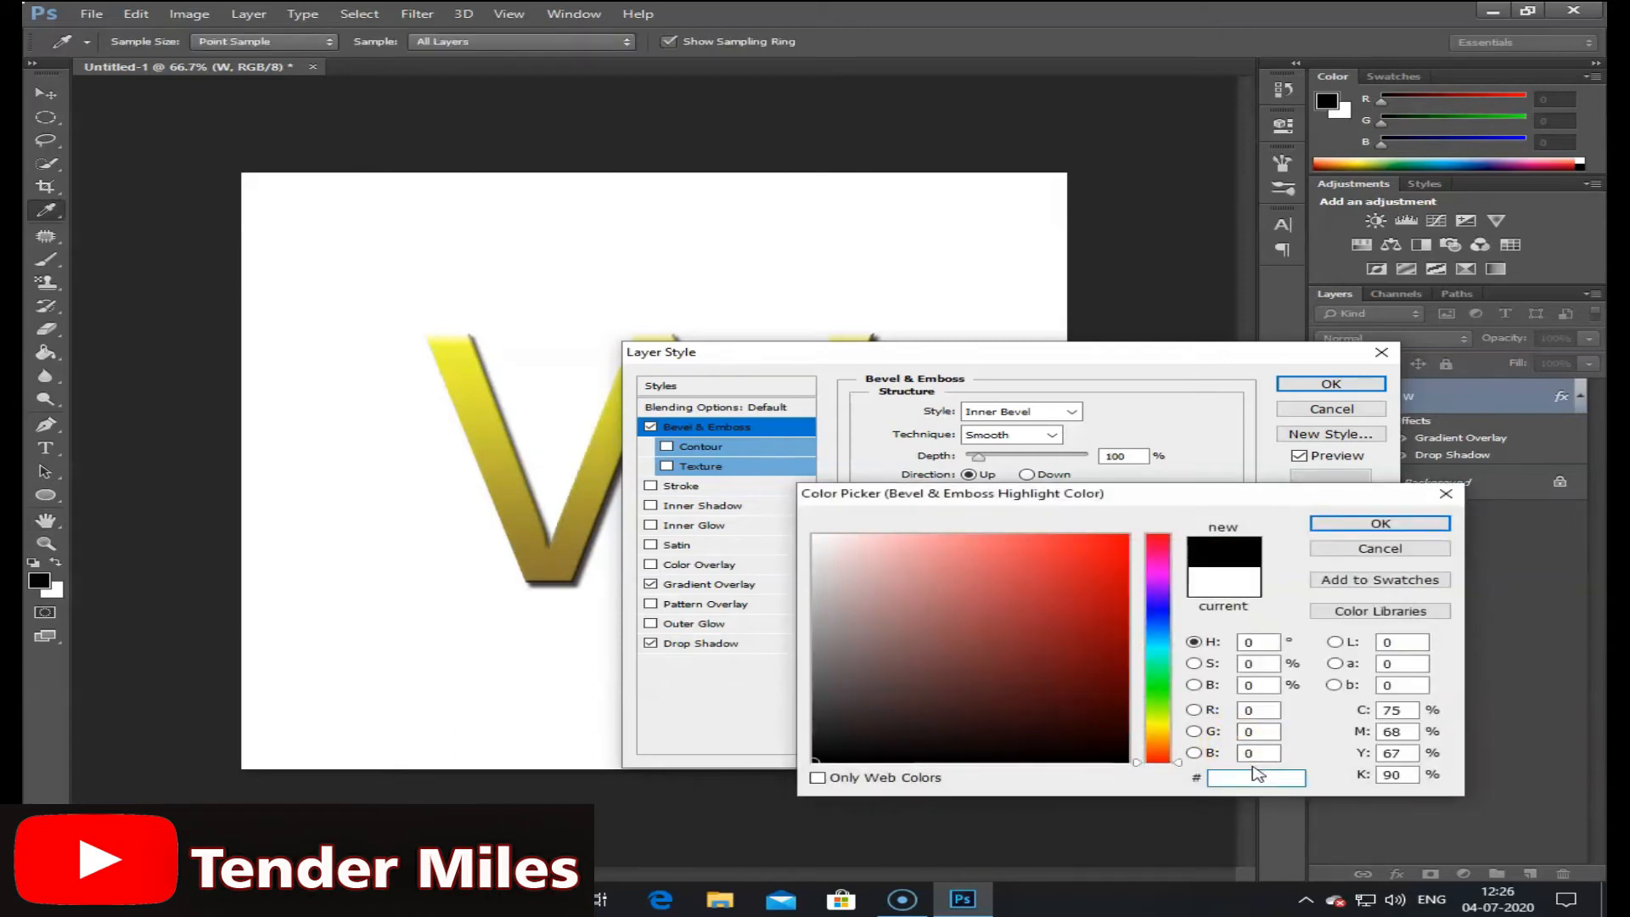
text(D4)
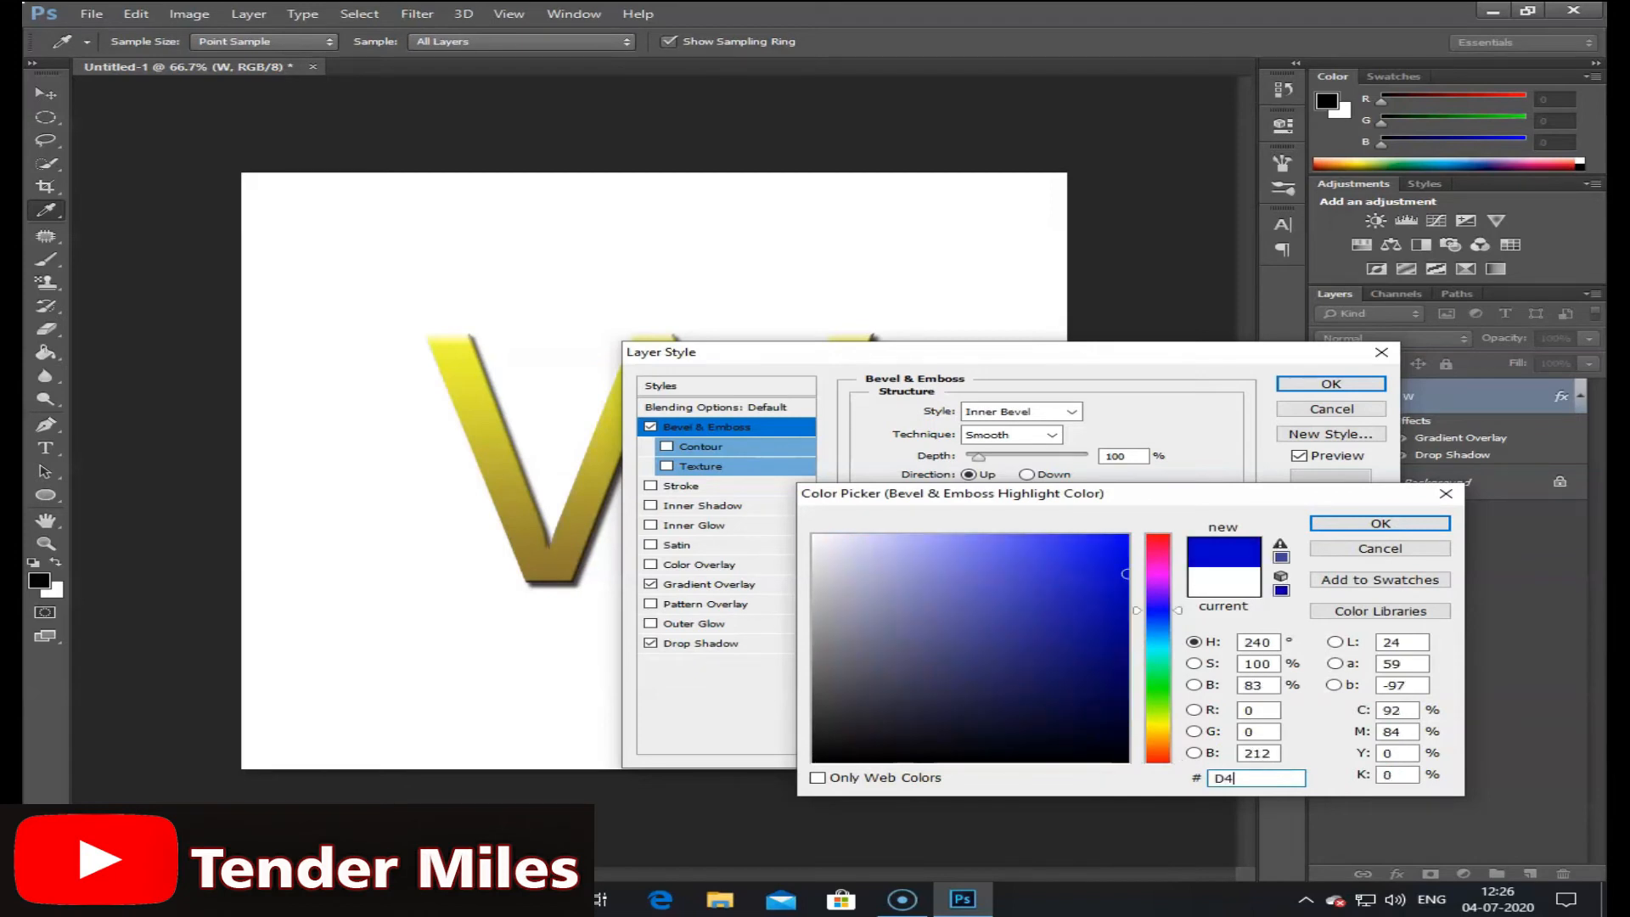
text(8)
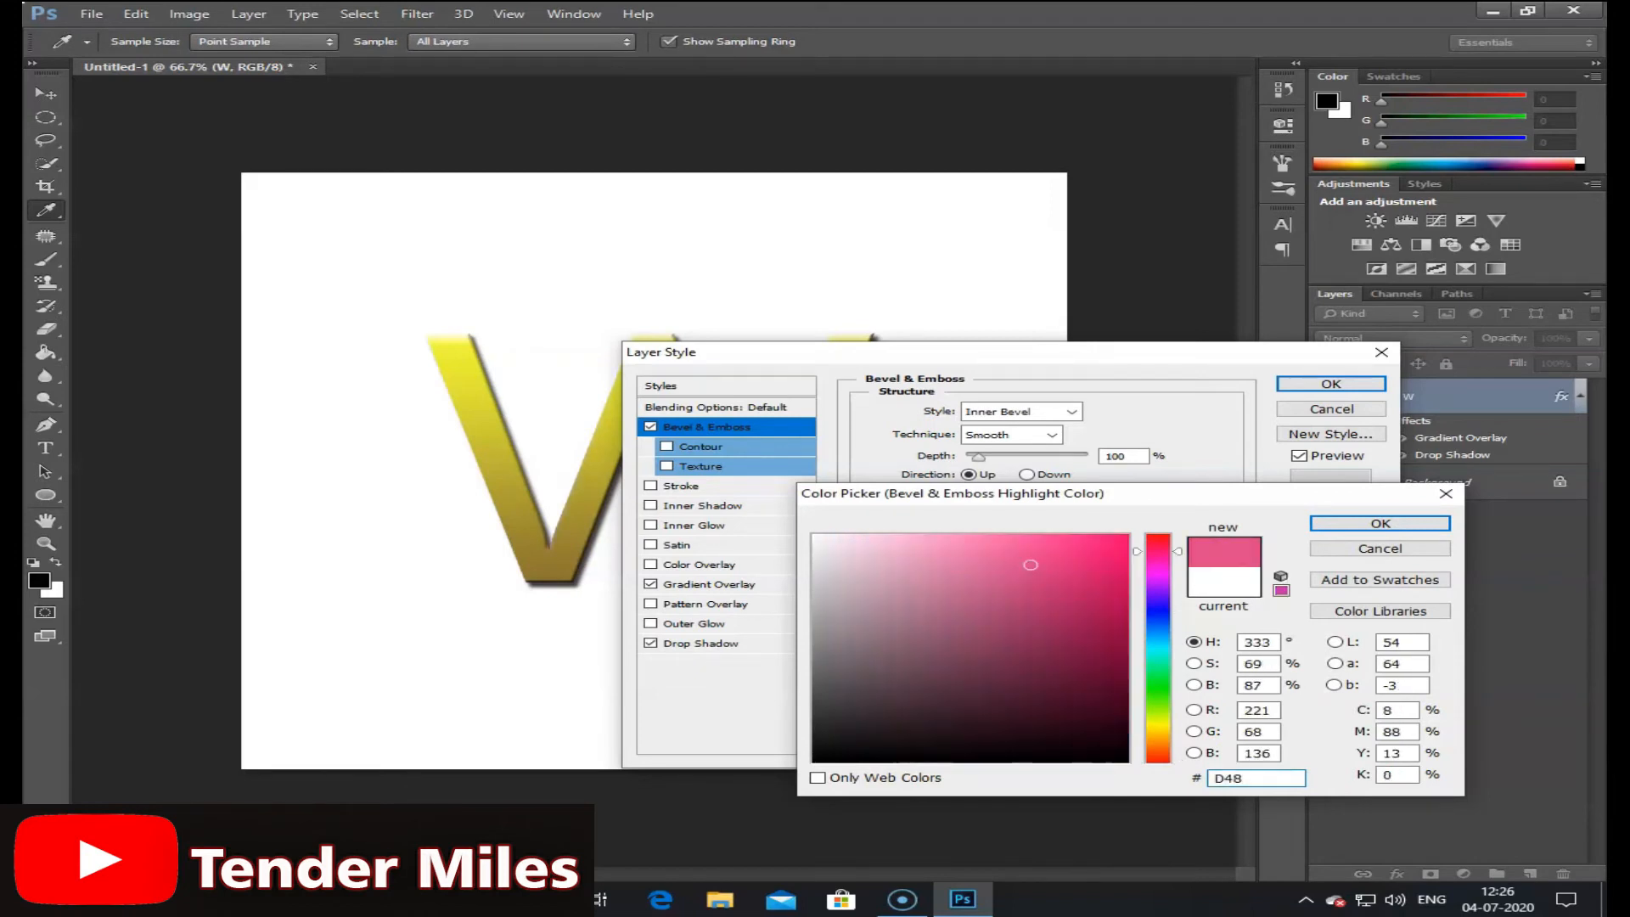
text(9)
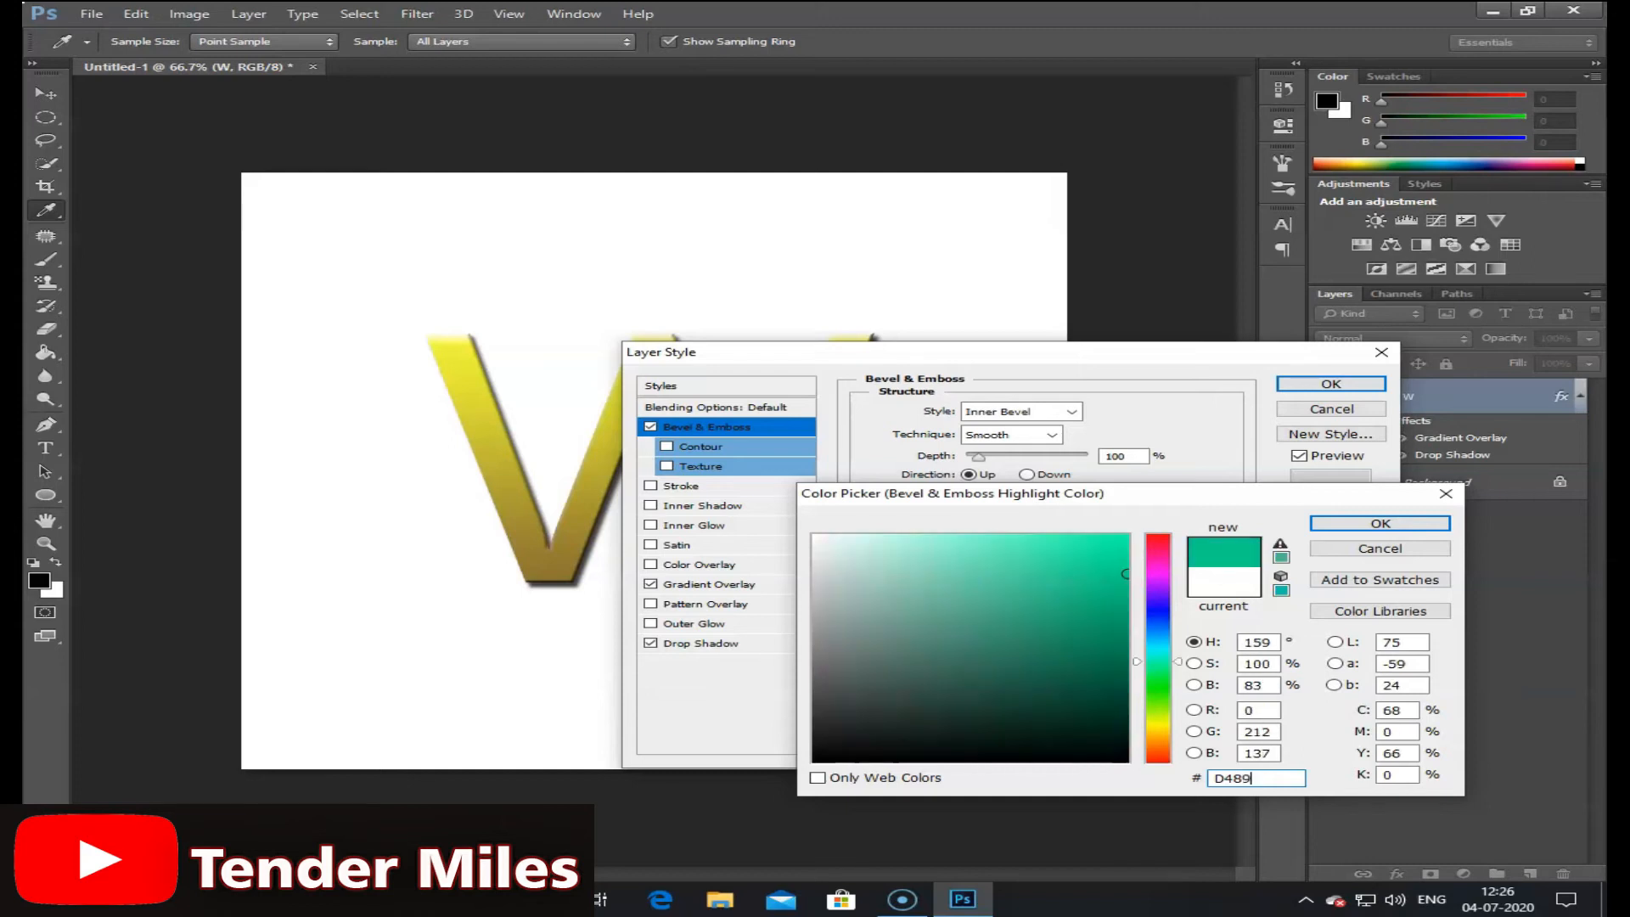
text(69)
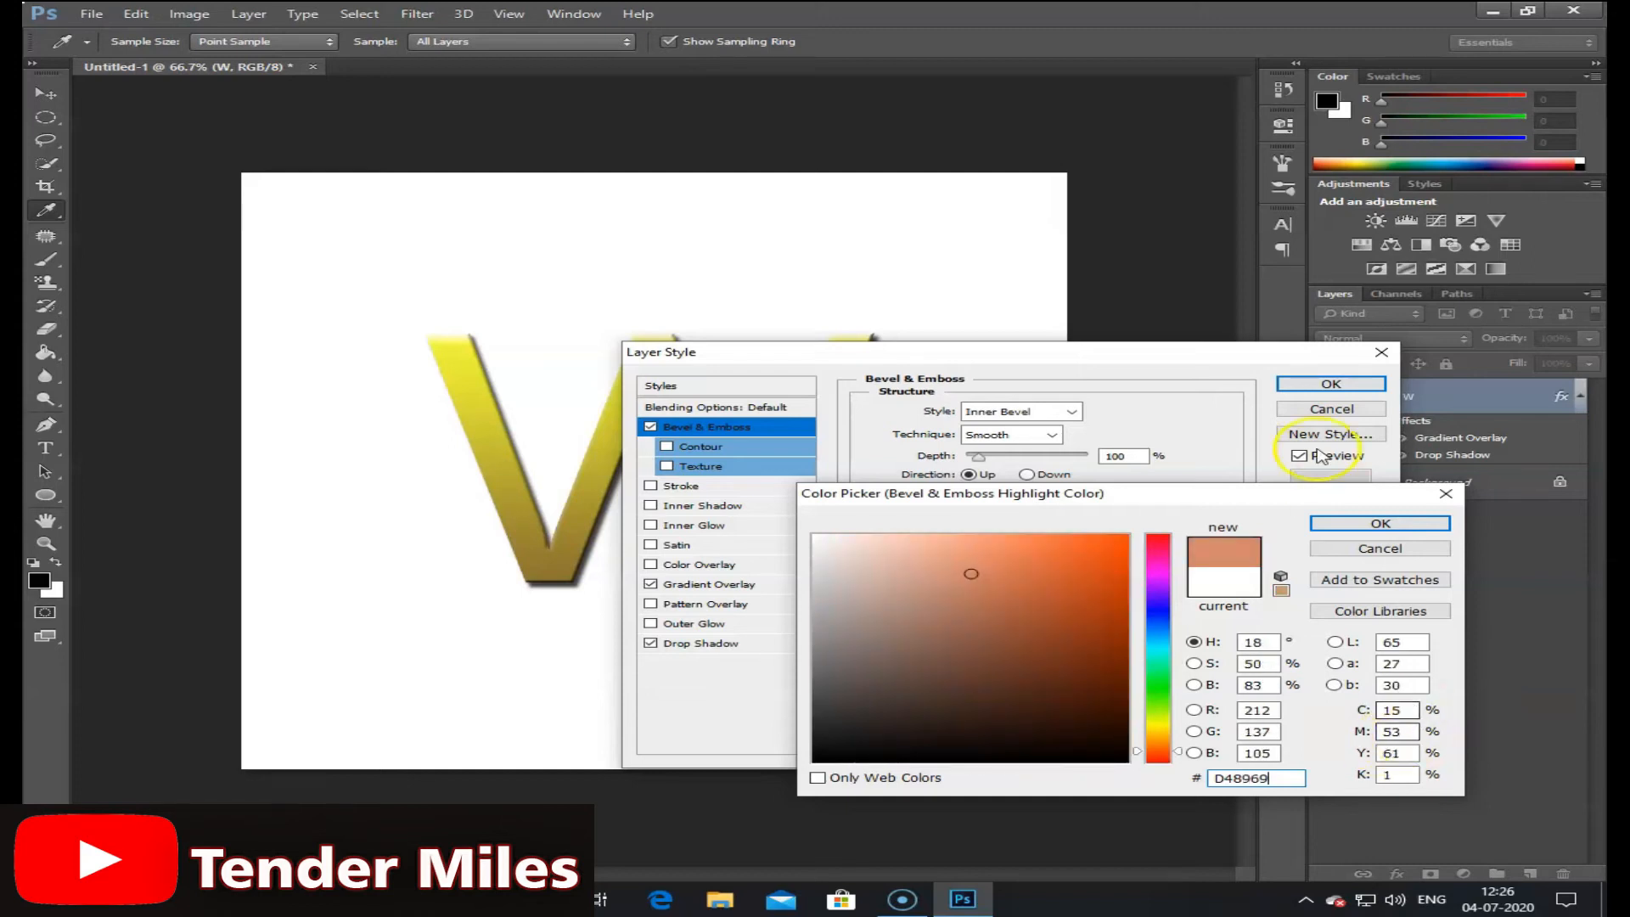
click(1358, 523)
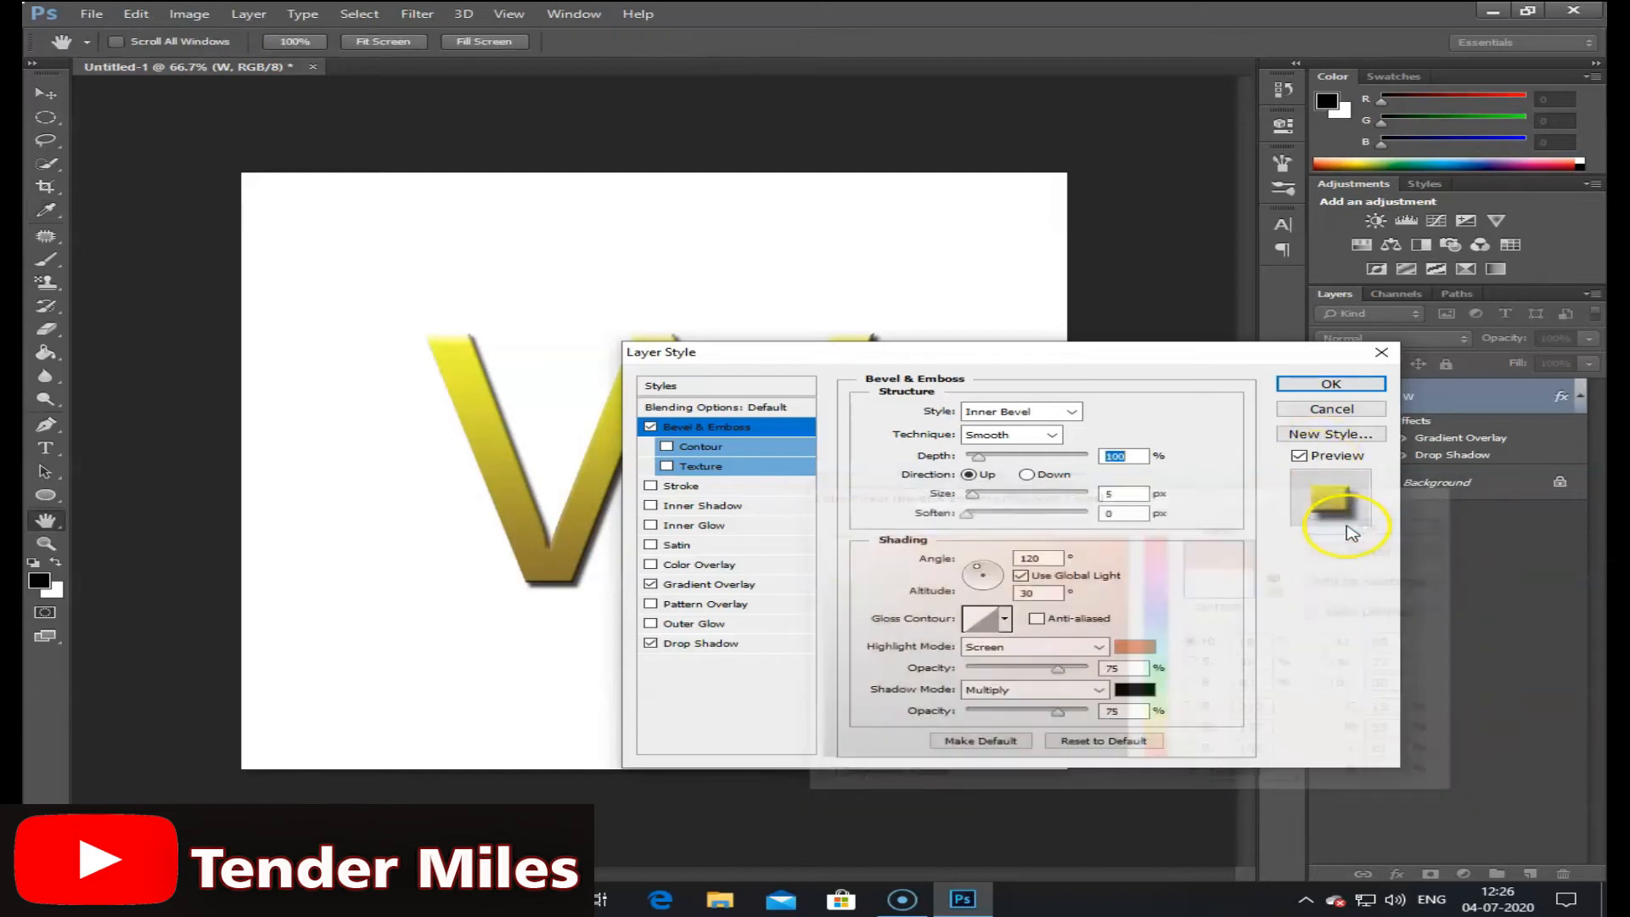
Step: Set the Bevel & Emboss shadow colour to FFD972
click(1135, 691)
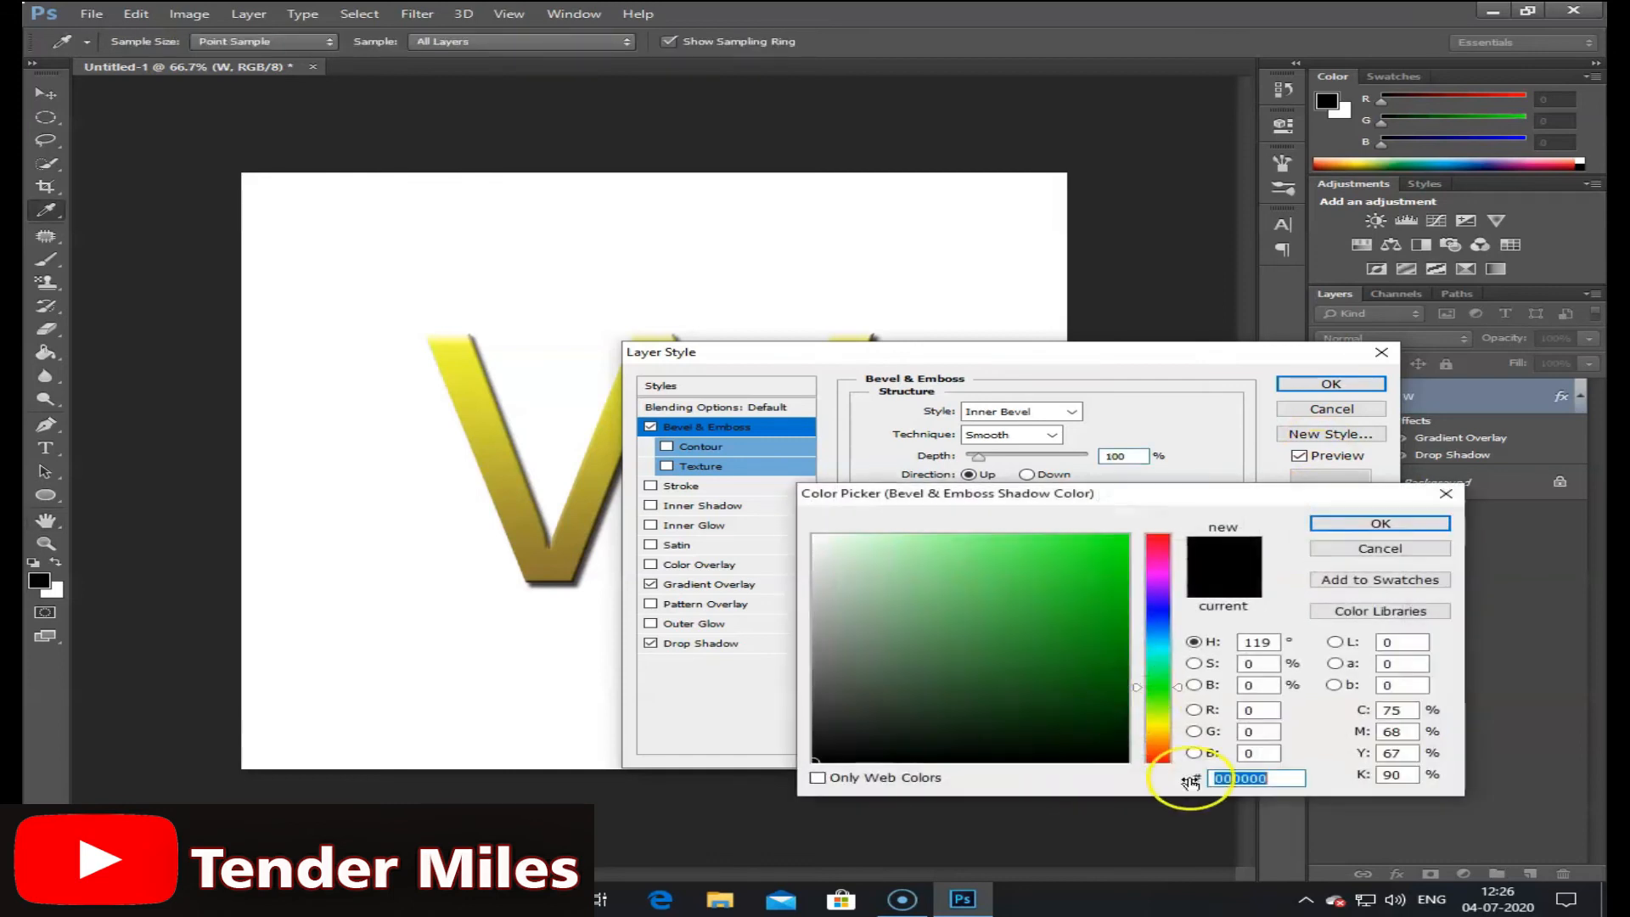
key(BackSpace)
key(BackSpace)
key(BackSpace)
key(BackSpace)
key(BackSpace)
key(BackSpace)
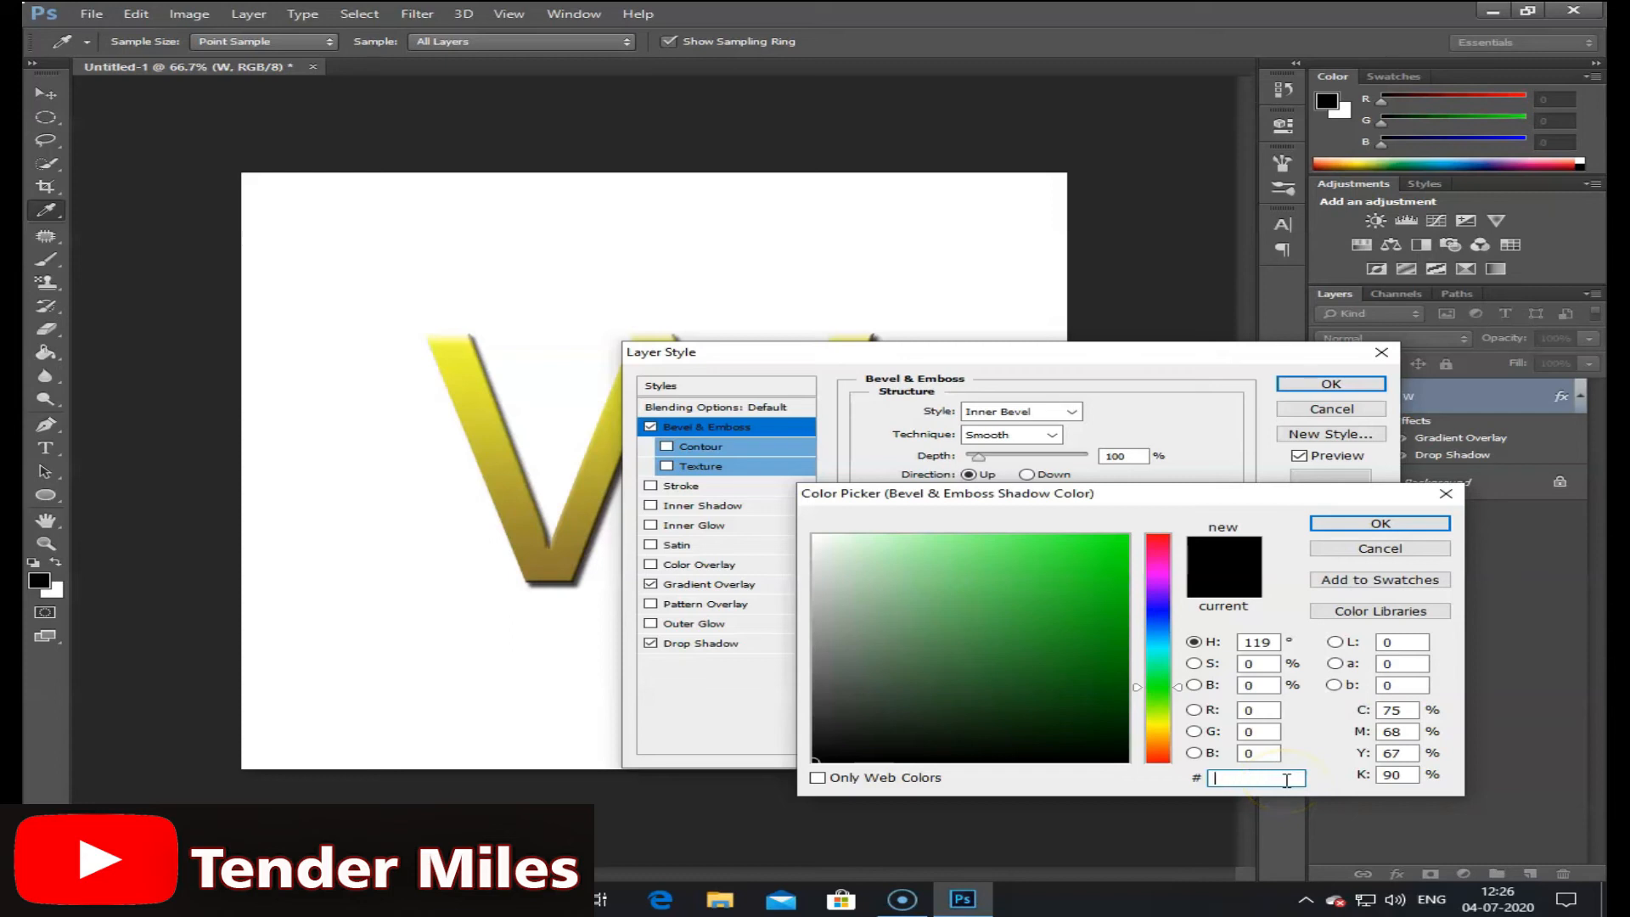
text(FF)
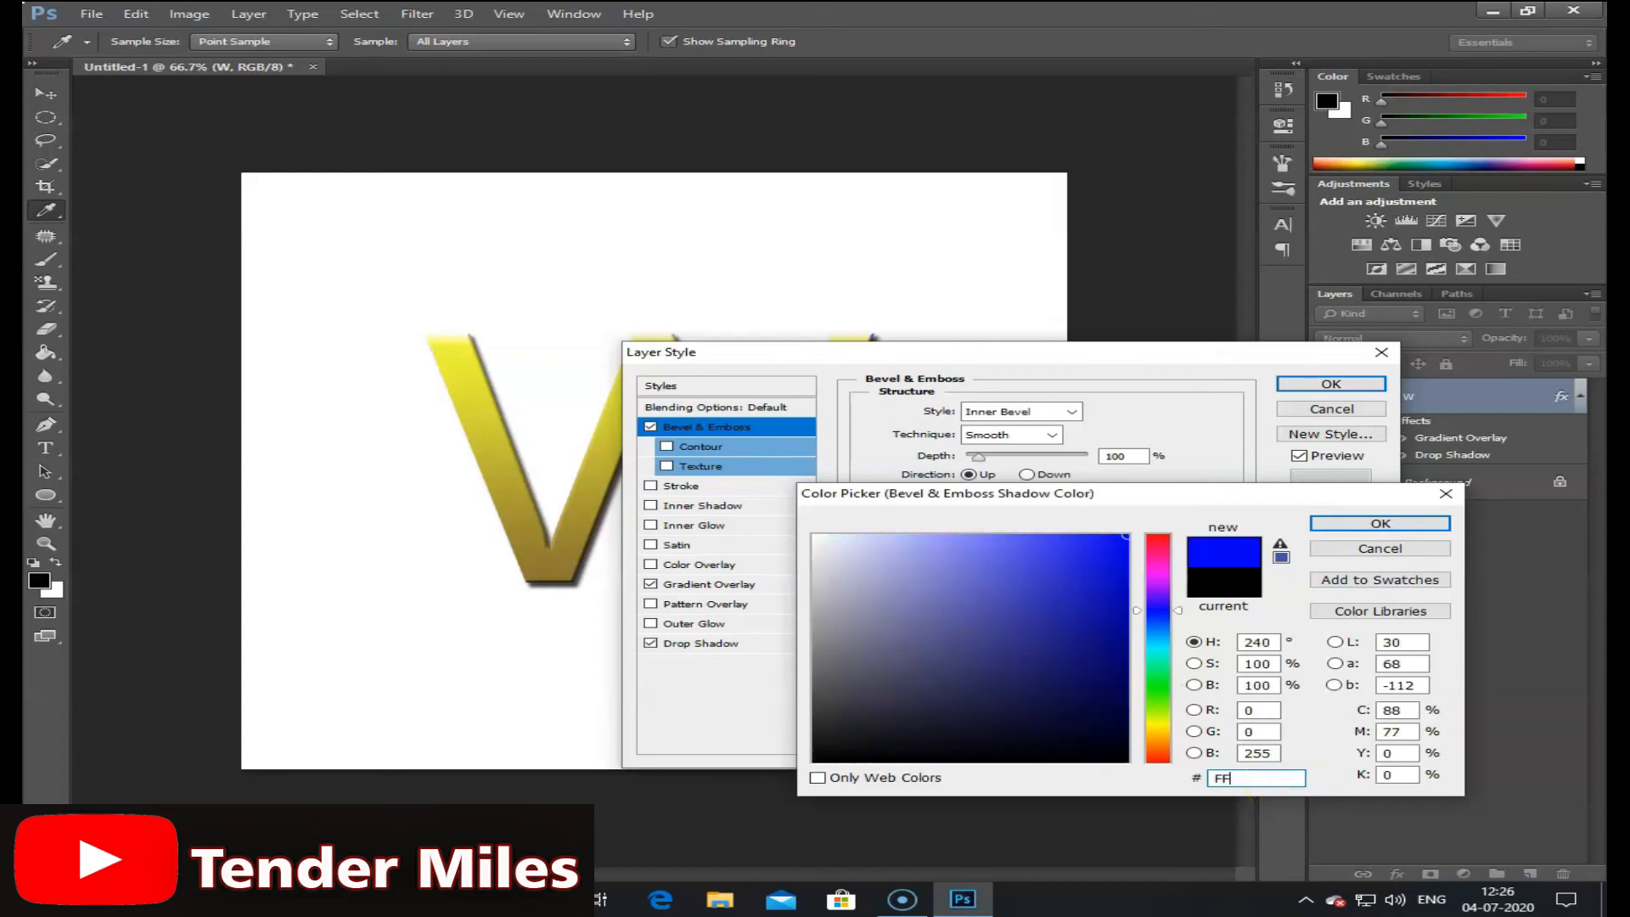
text(D)
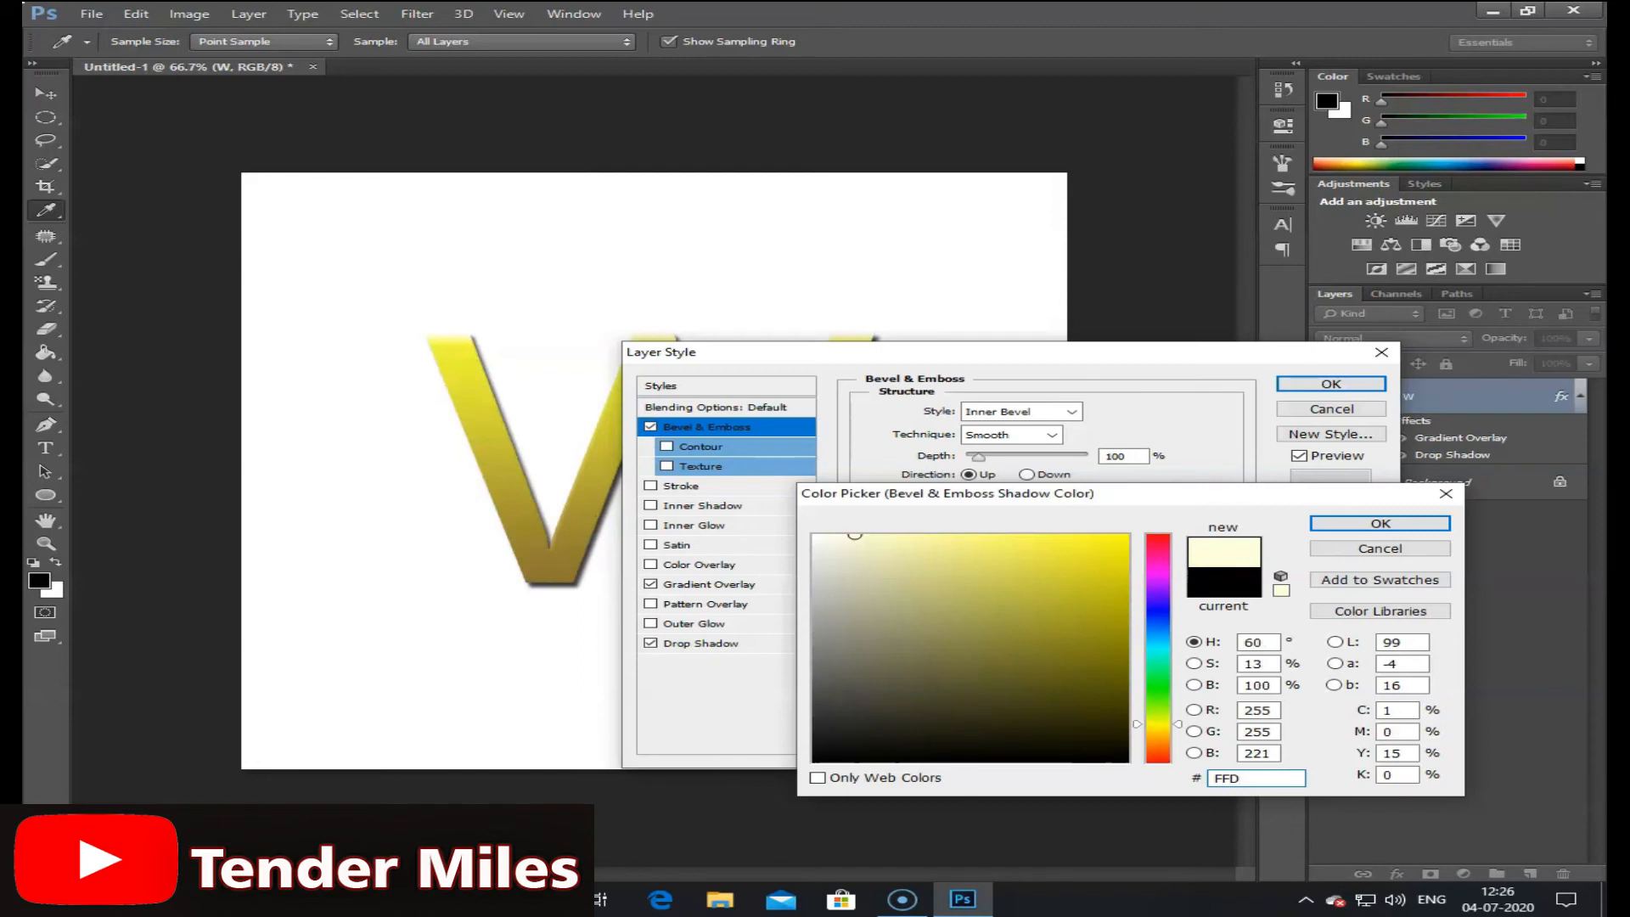
text(972)
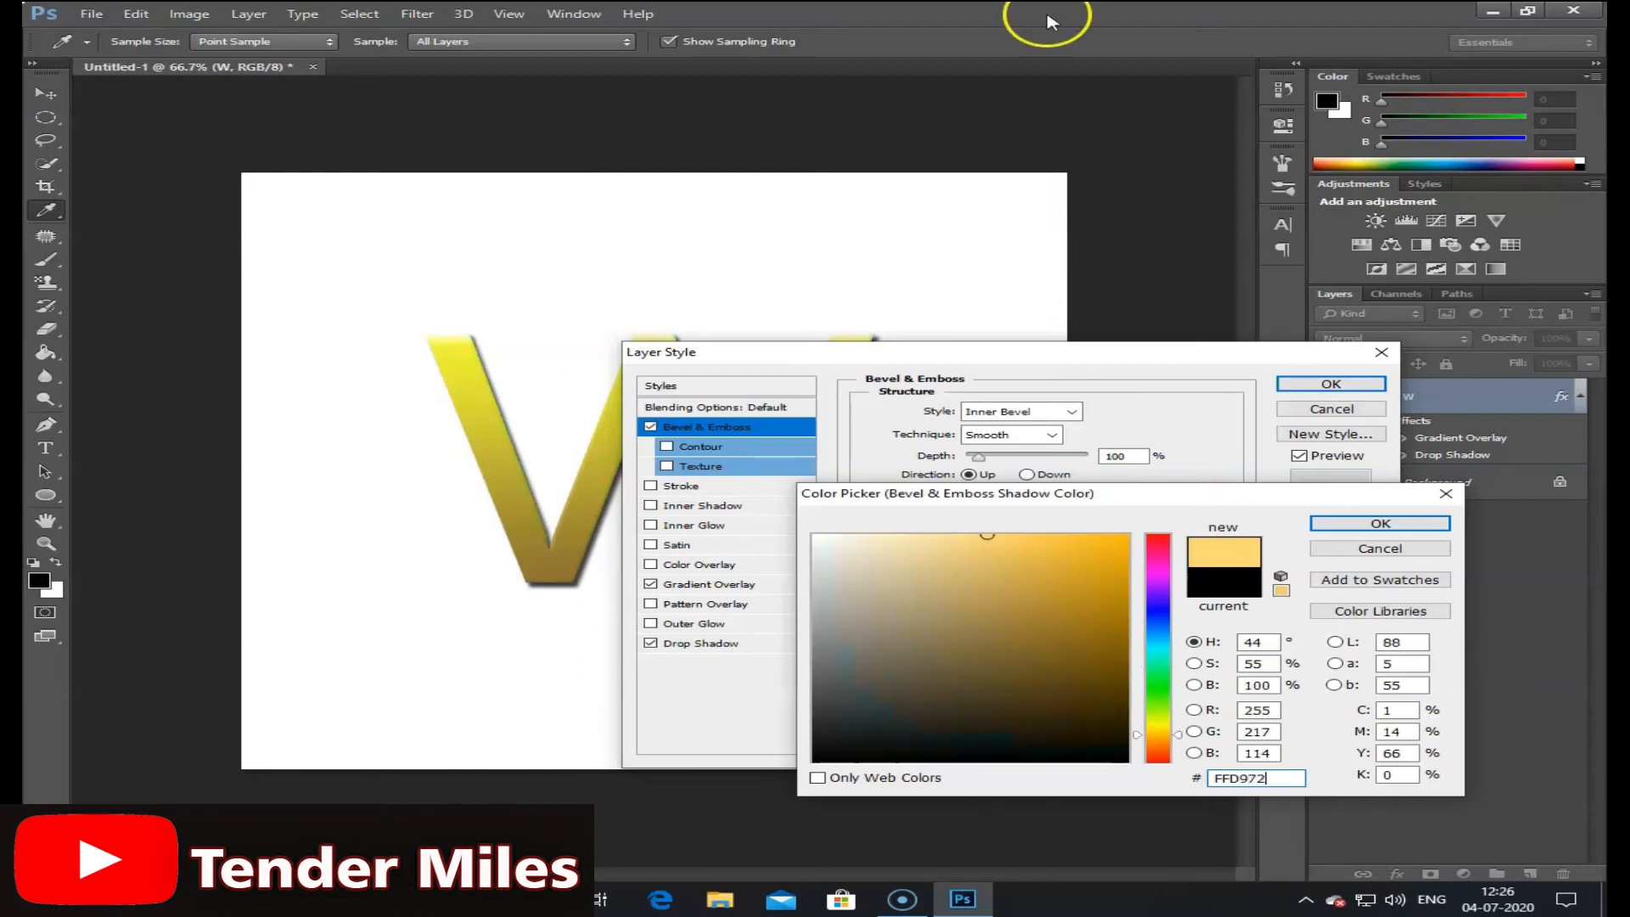
click(1341, 523)
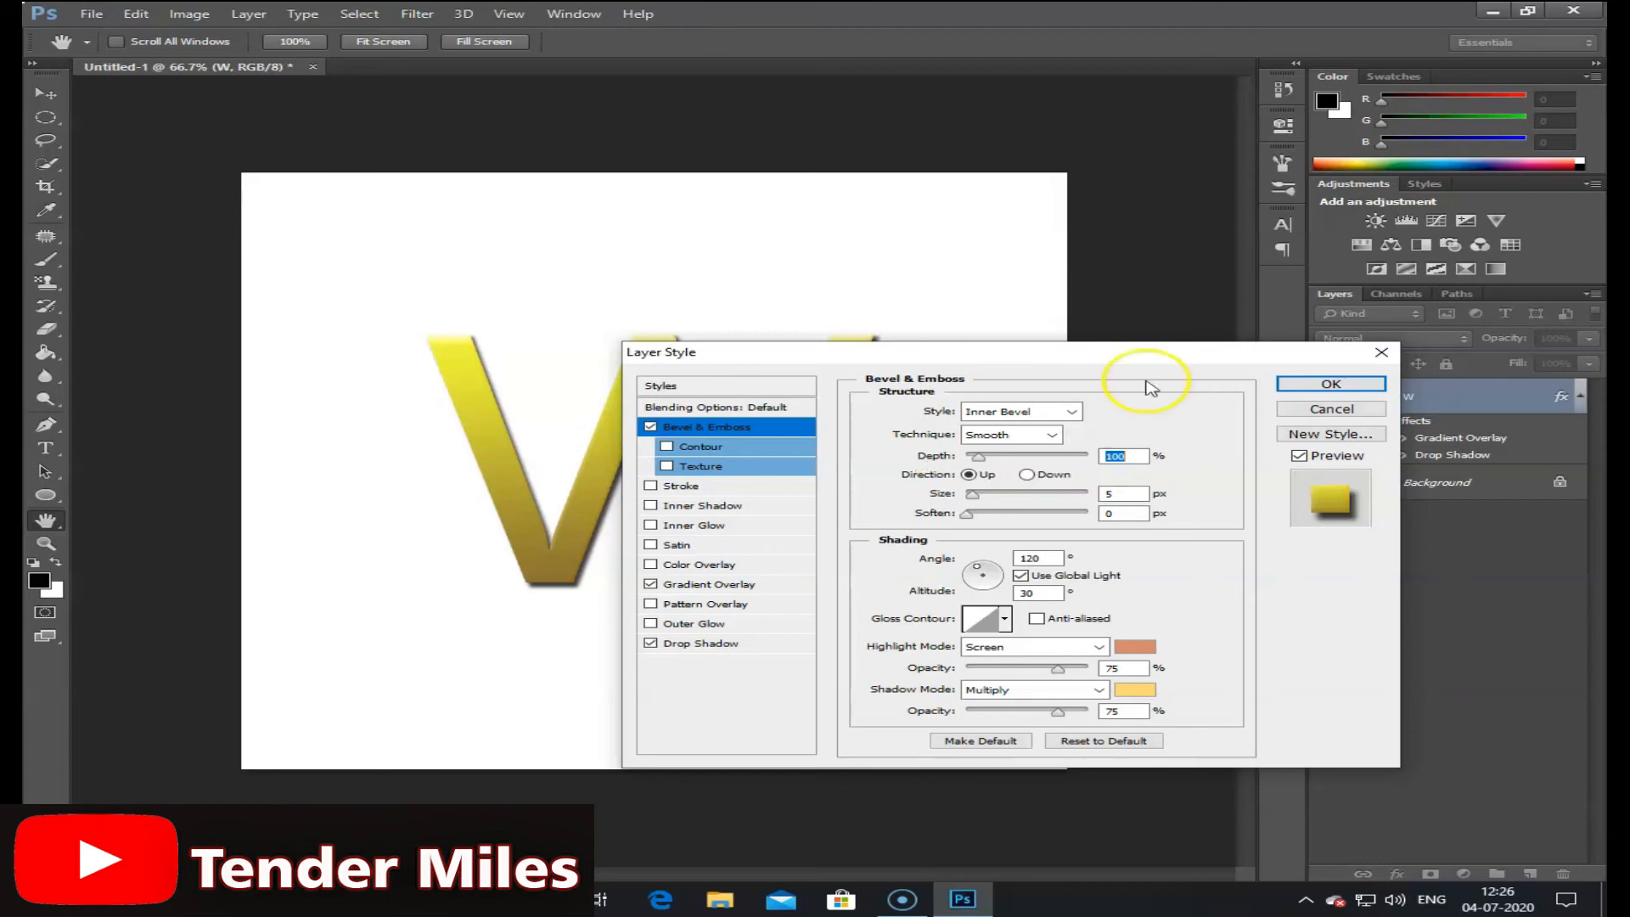
Step: Add a Stroke effect to the W layer with the colour 756930
click(719, 485)
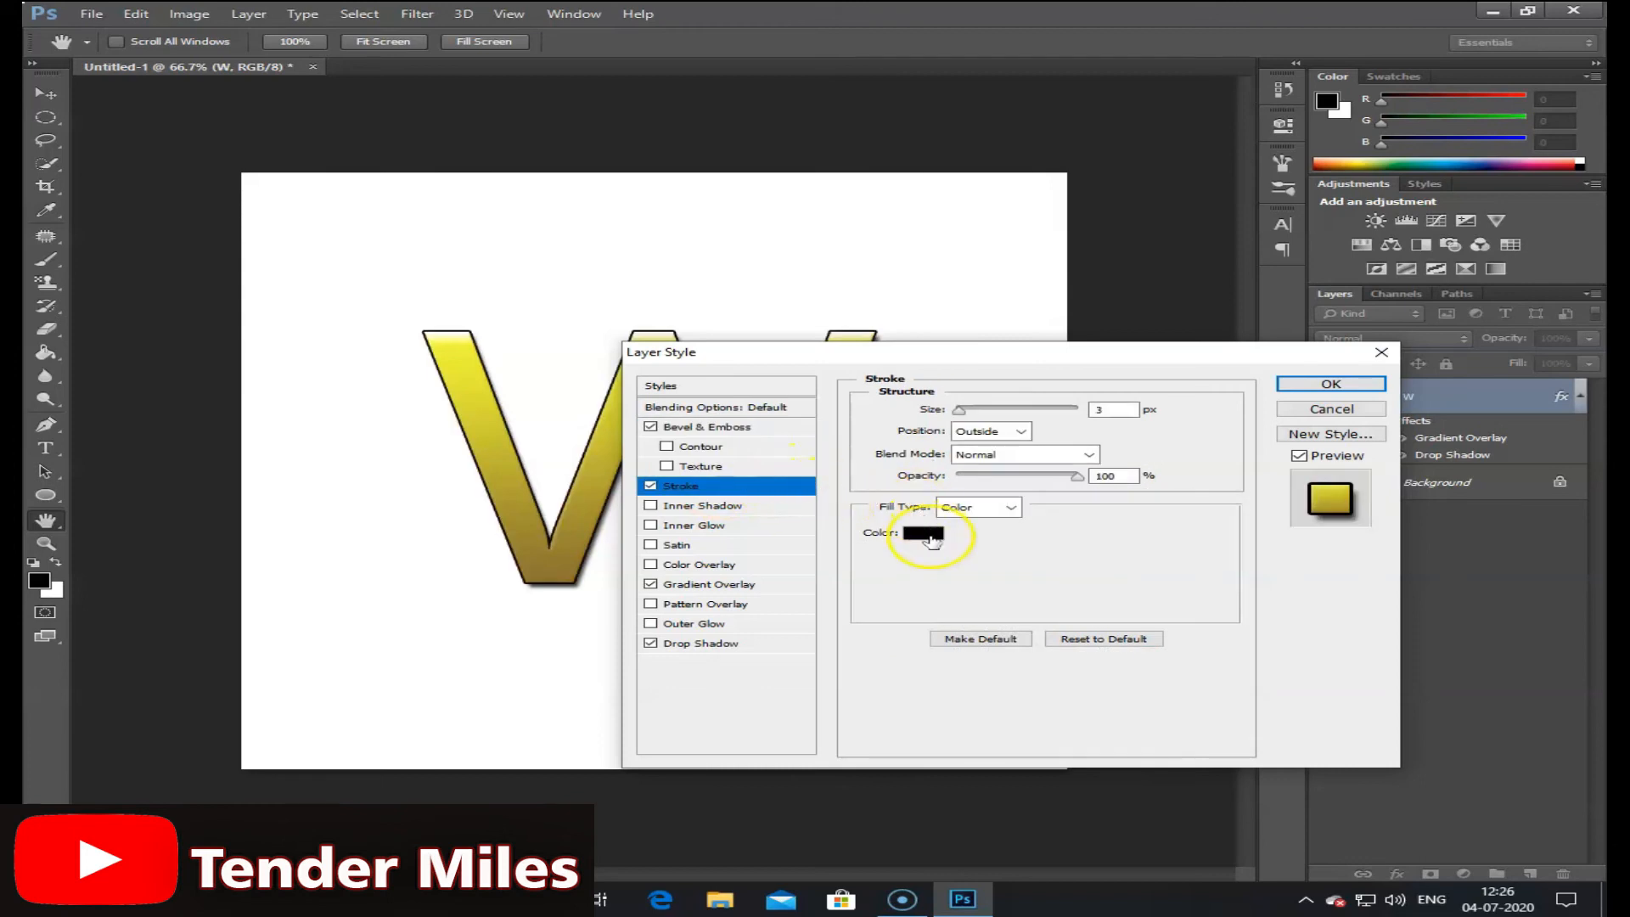
click(932, 535)
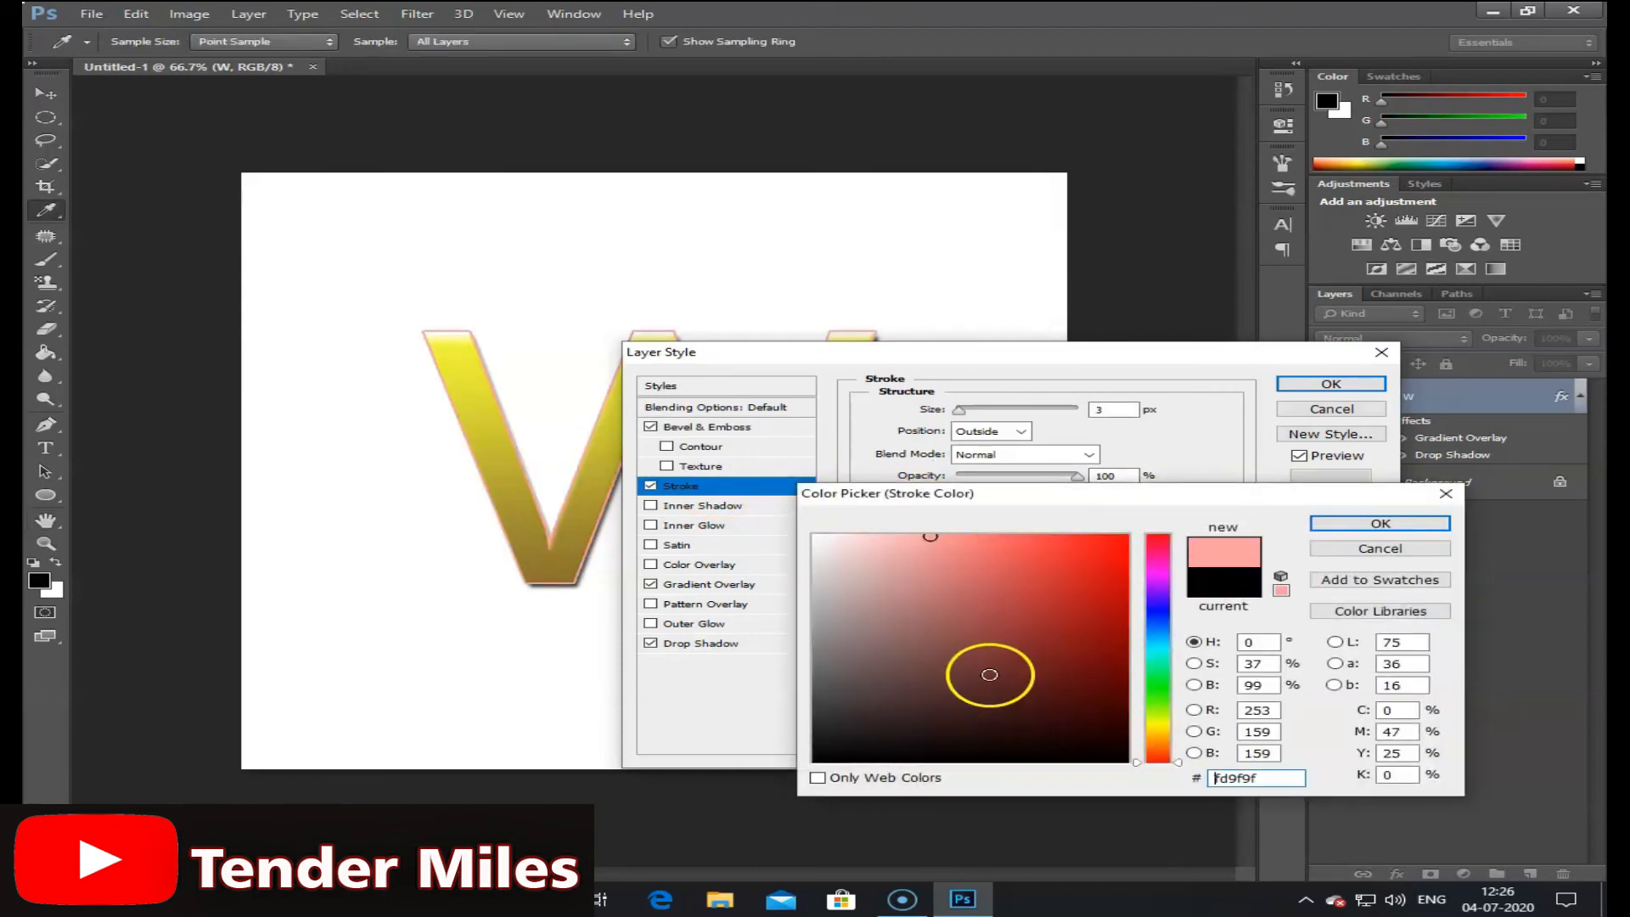
click(1266, 777)
key(BackSpace)
key(BackSpace)
key(BackSpace)
key(BackSpace)
key(BackSpace)
key(BackSpace)
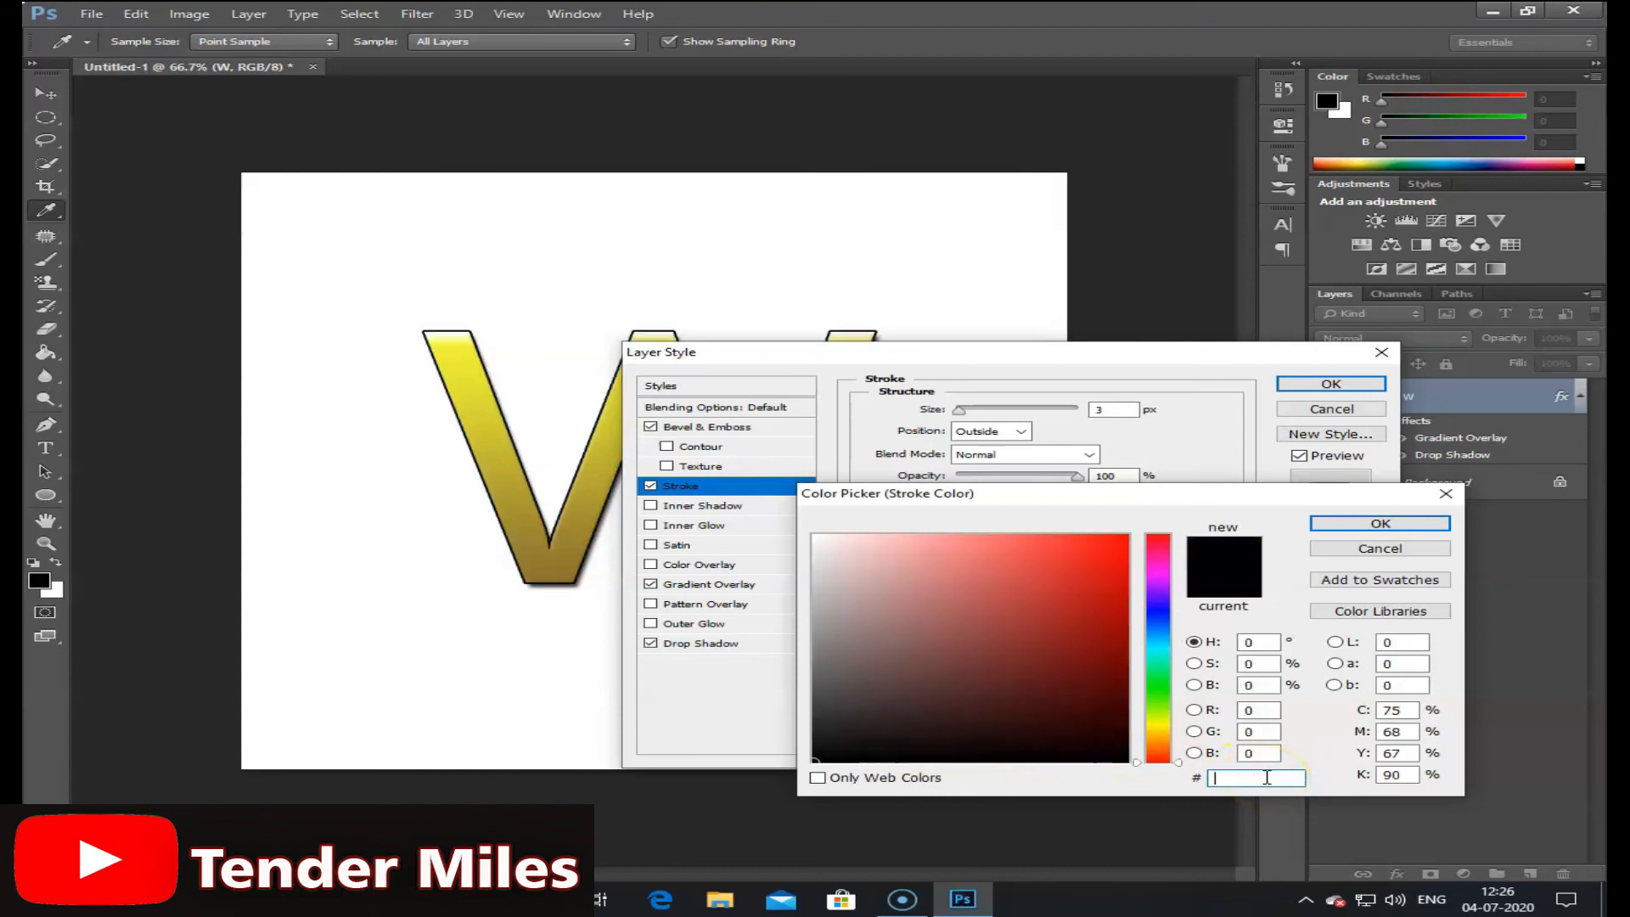
text(75)
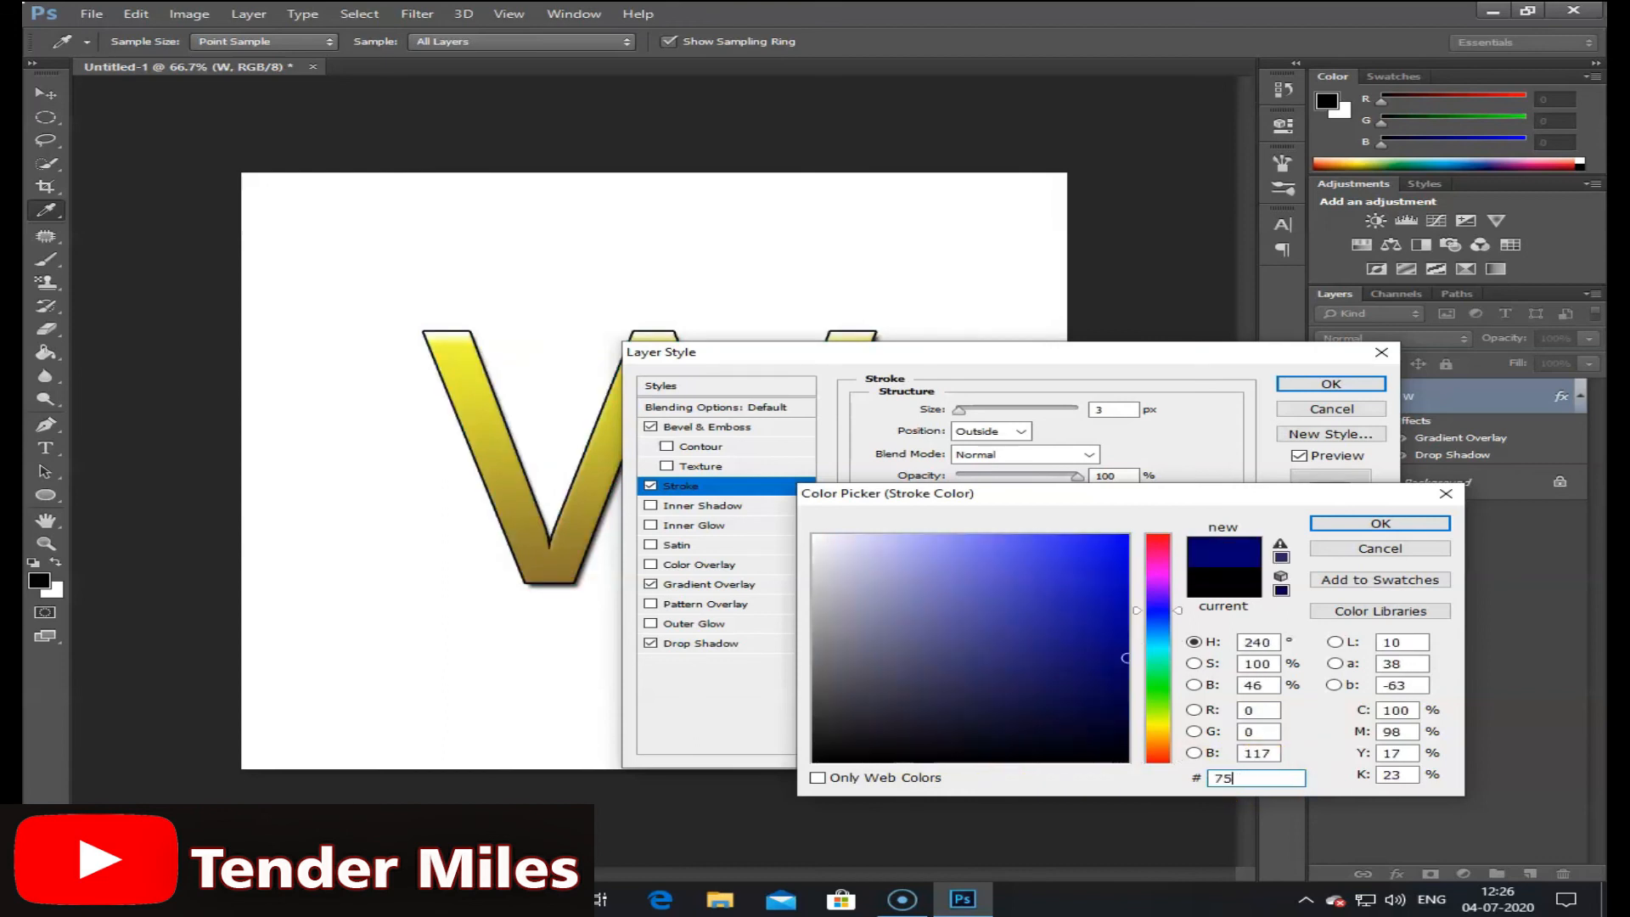
text(69)
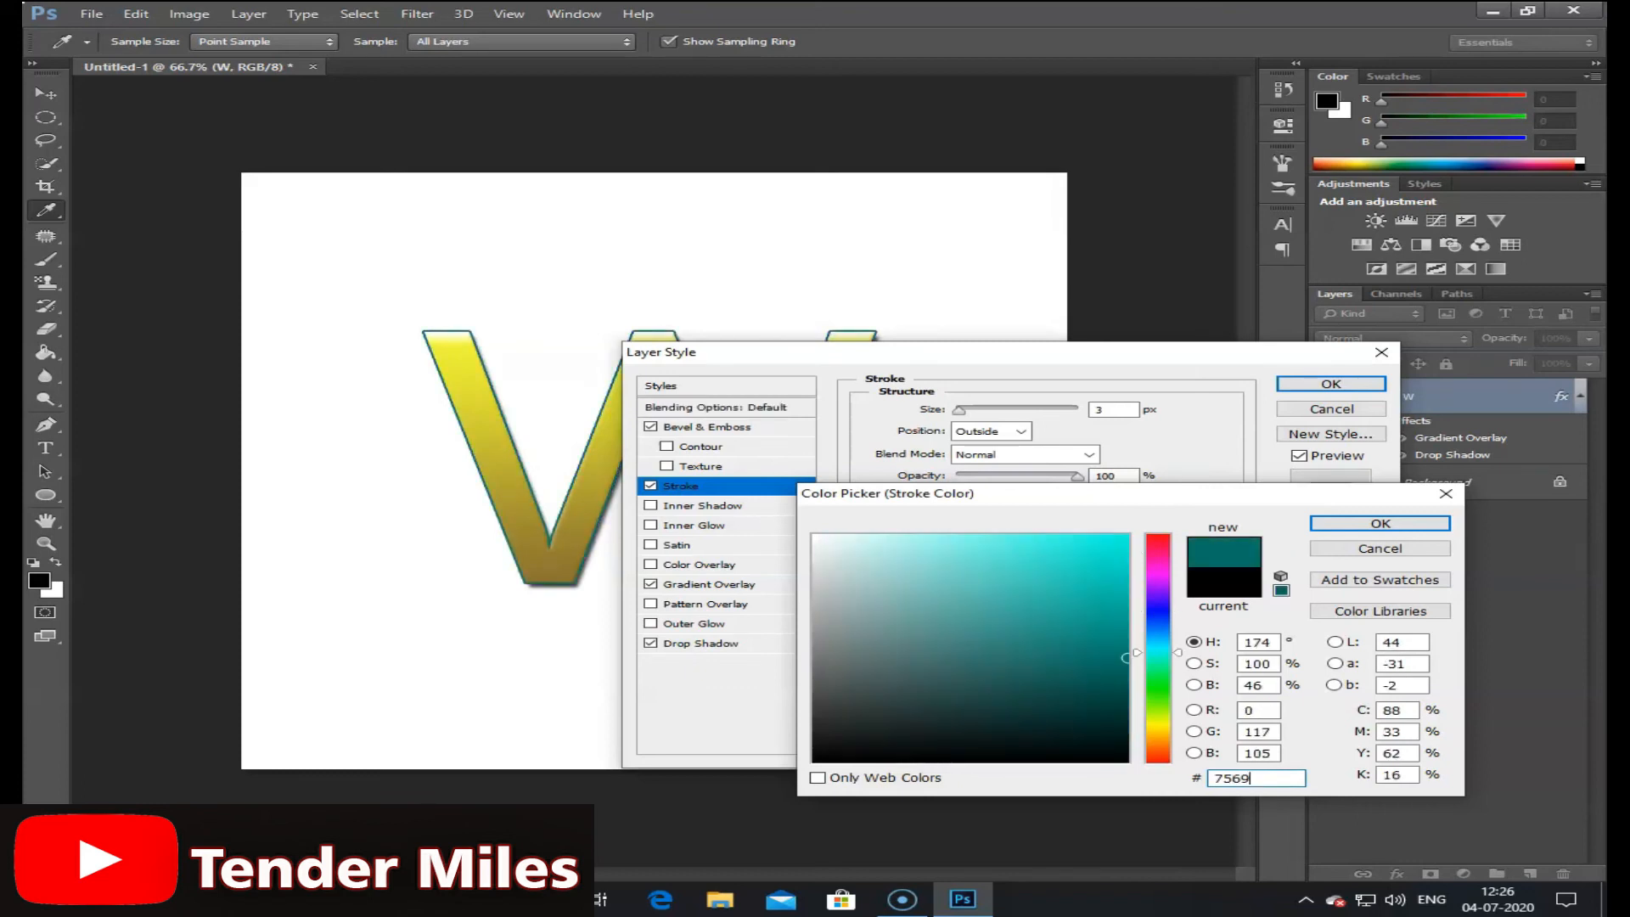
text(30)
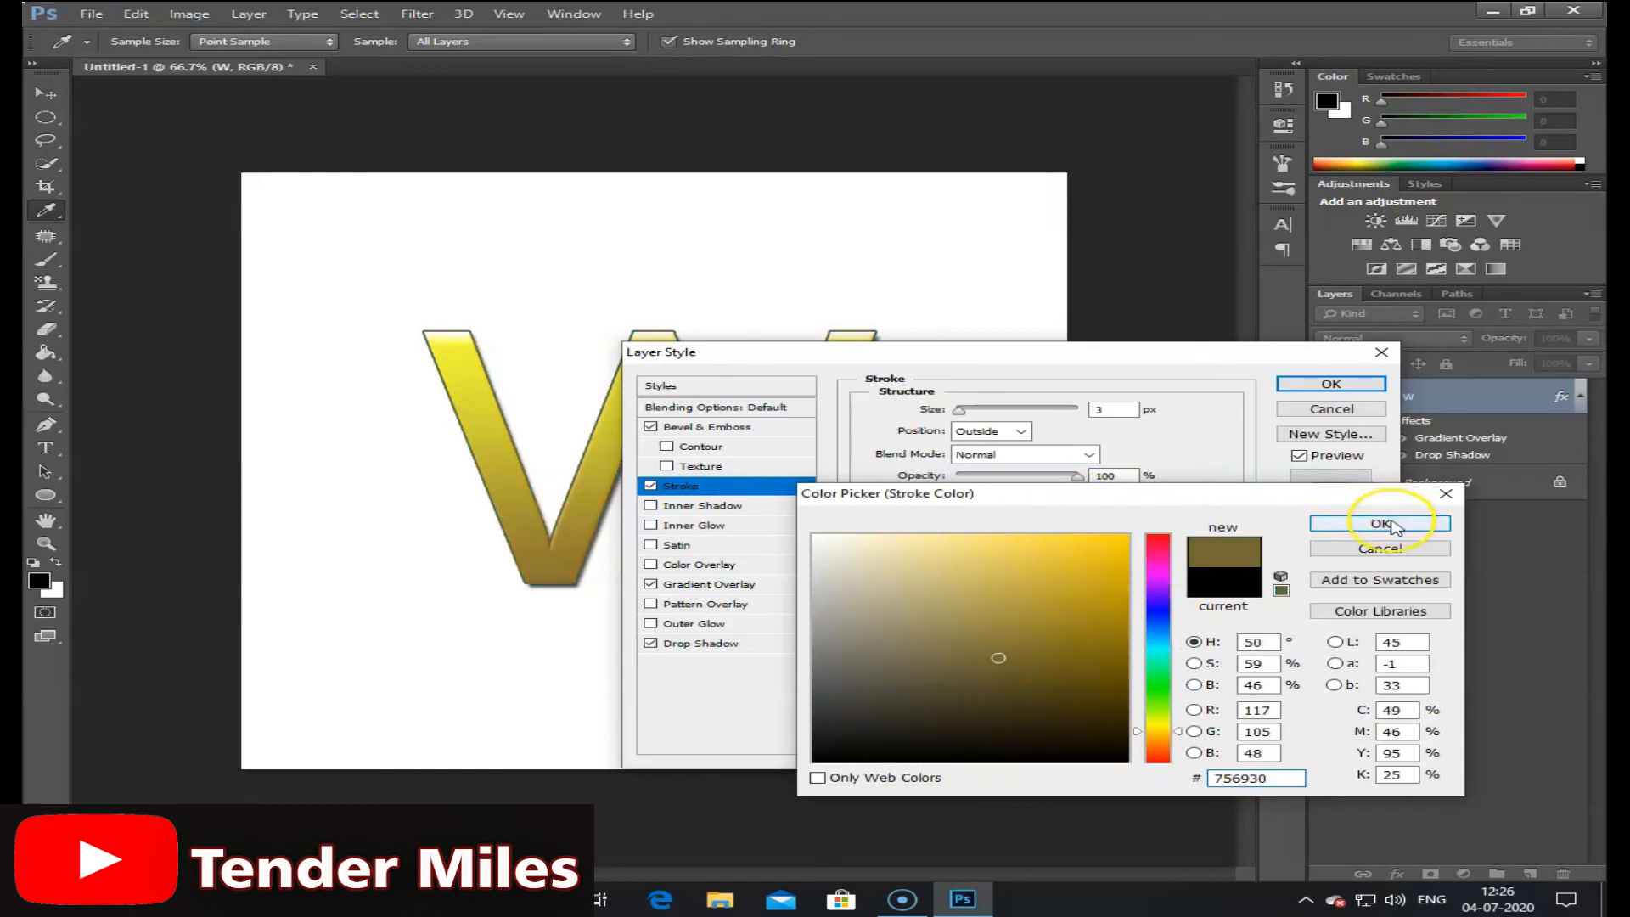
click(1392, 526)
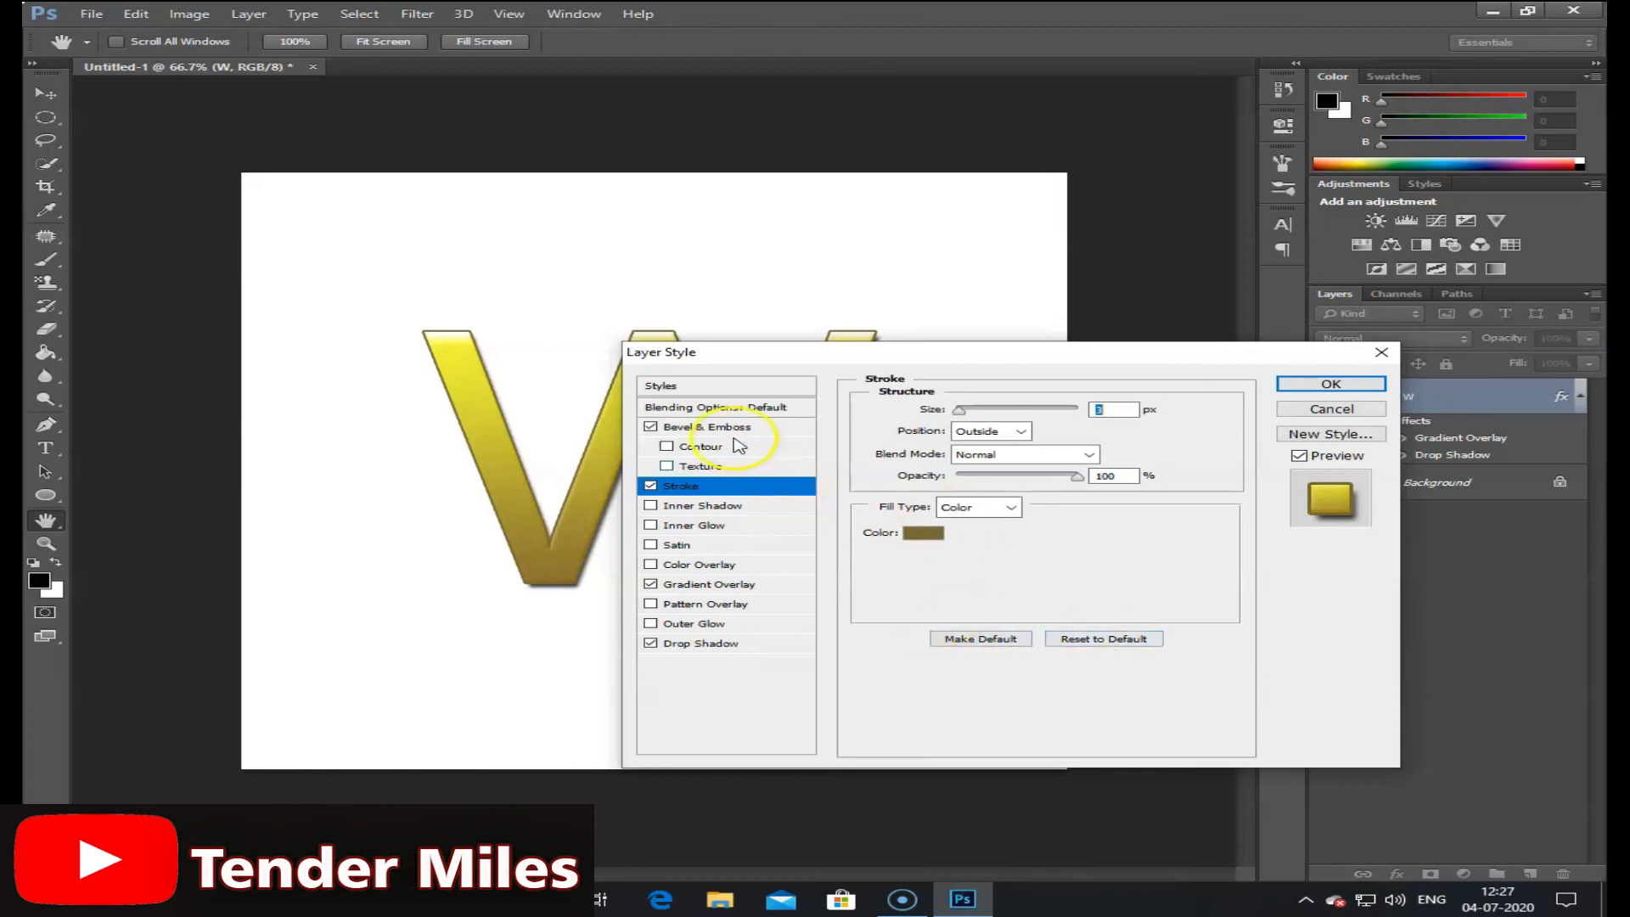
Step: Set both the shadow mode and the highlight mode of Bevel & Emboss to Normal and apply the layer style
click(743, 427)
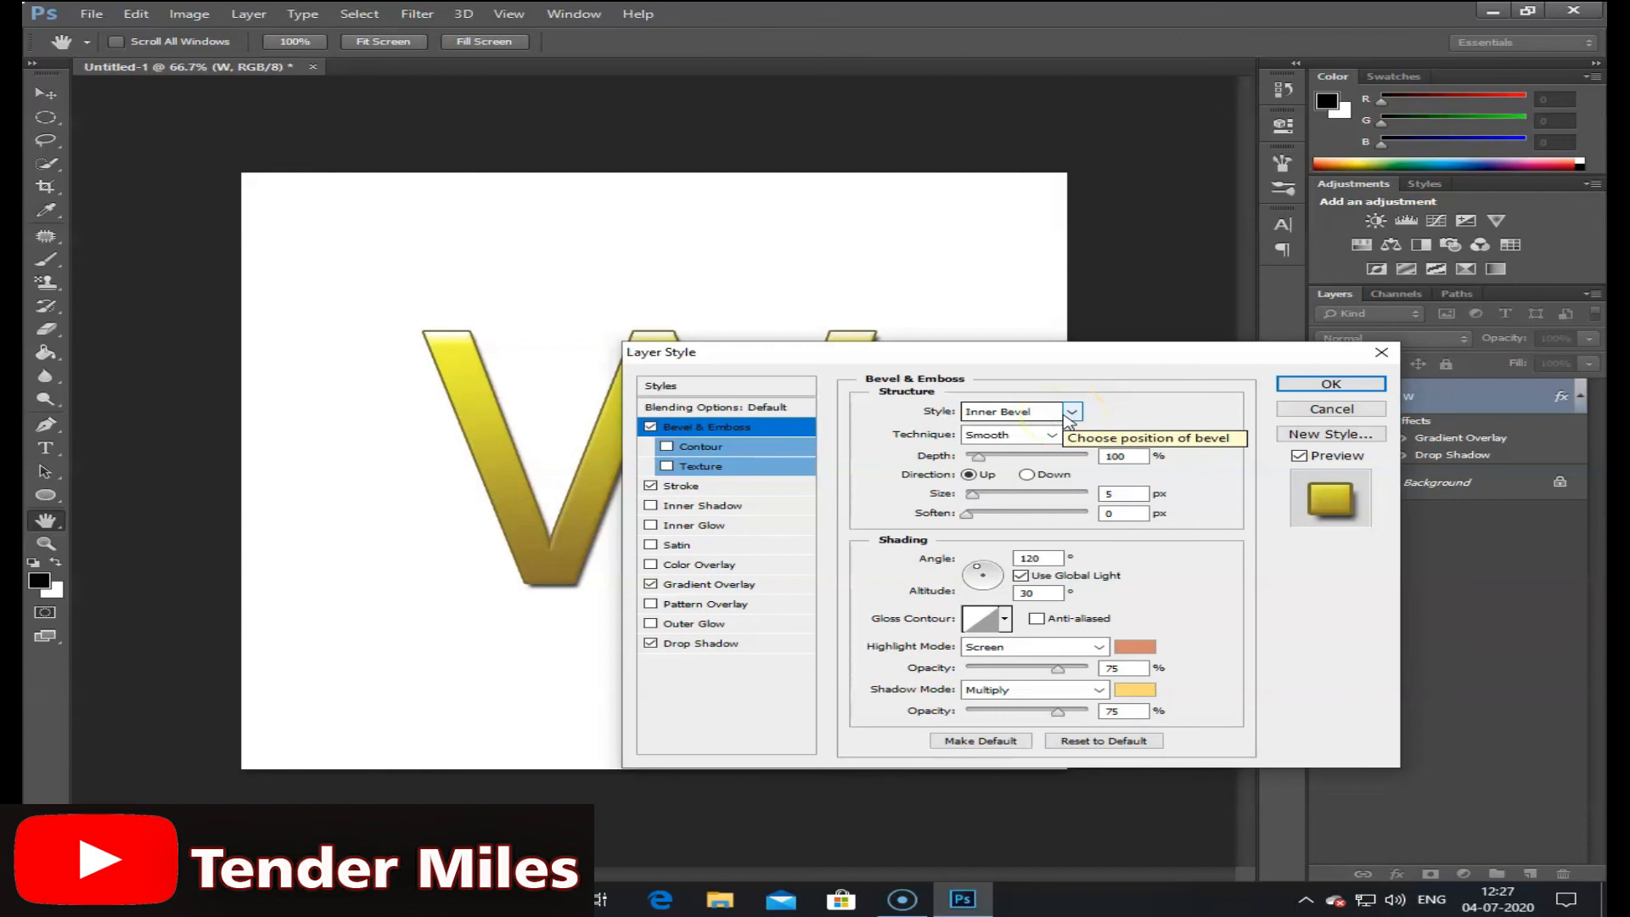
click(1082, 696)
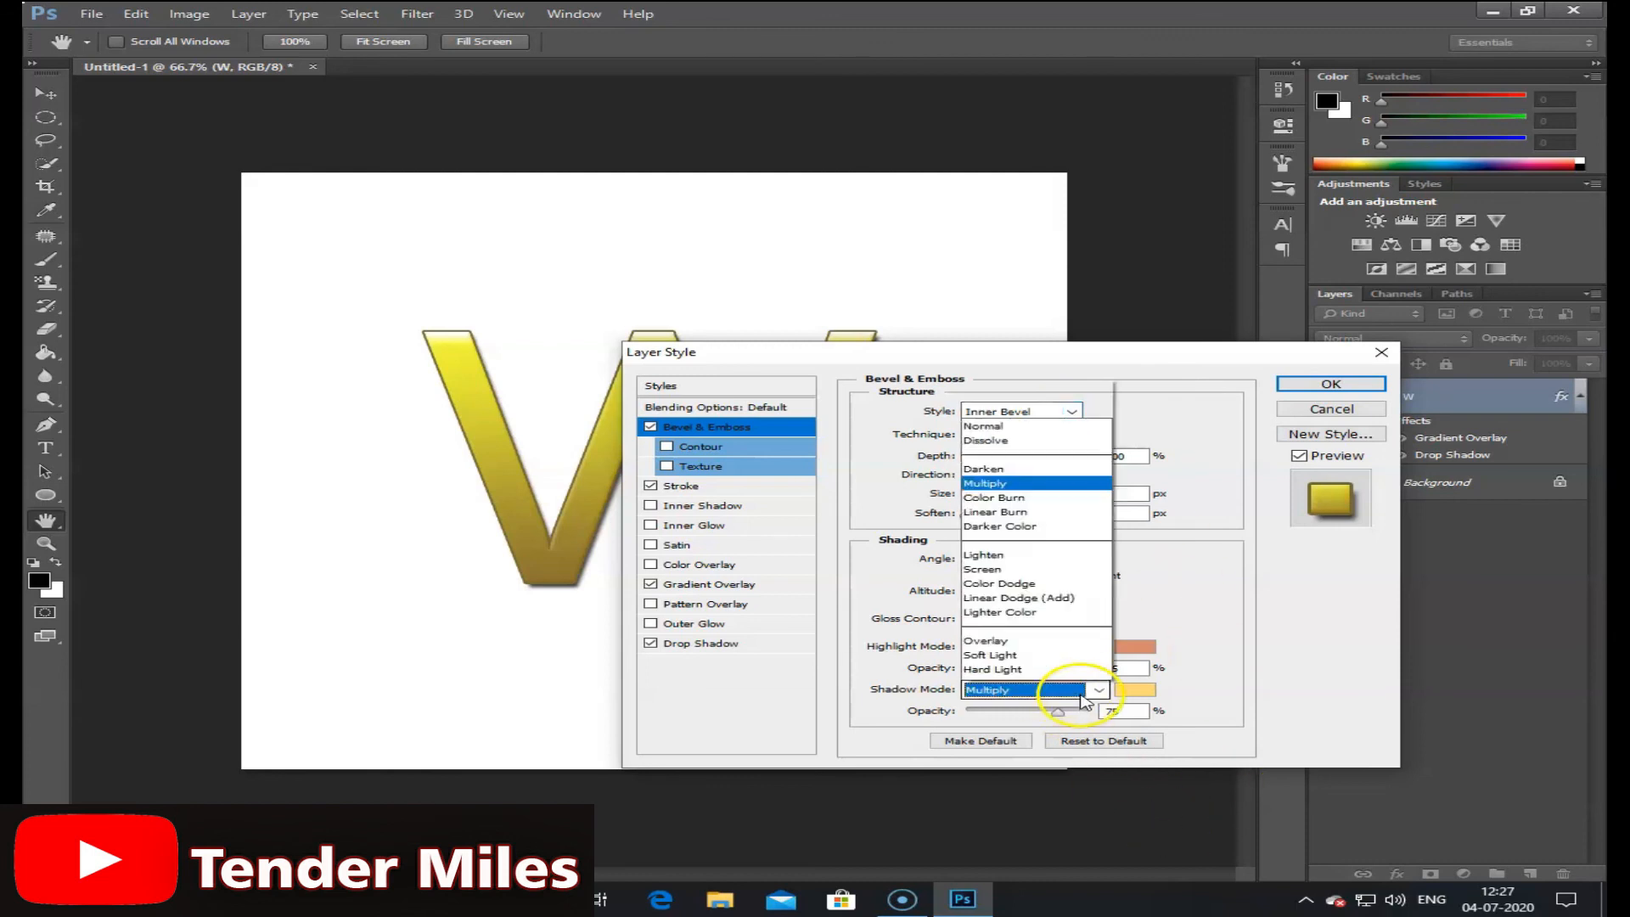
click(1035, 228)
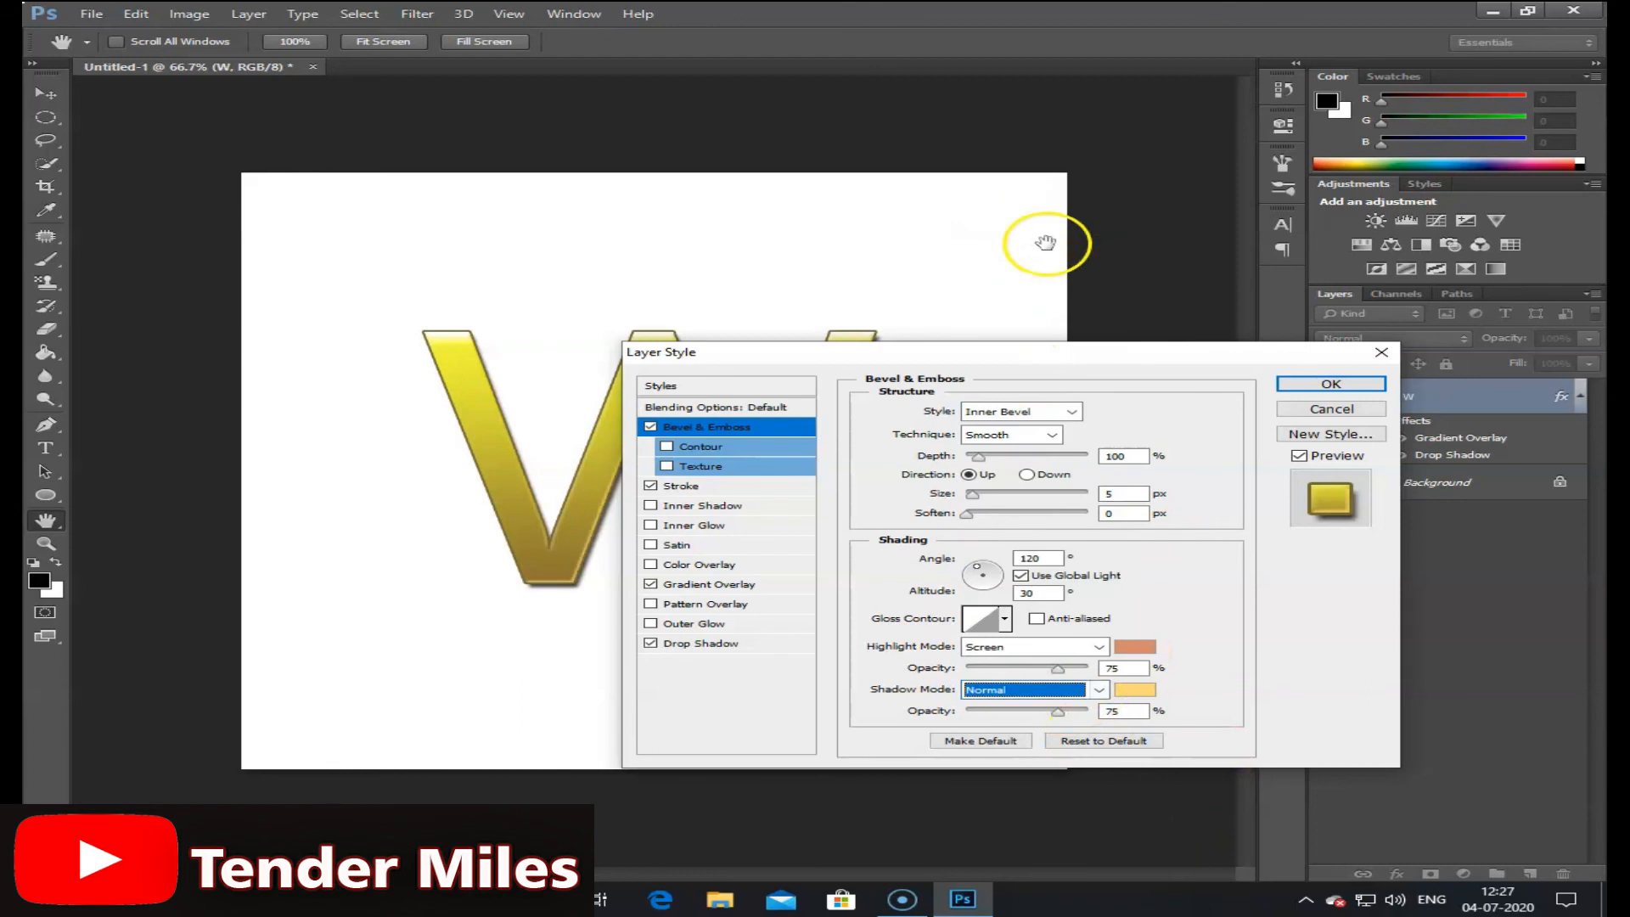
click(1071, 646)
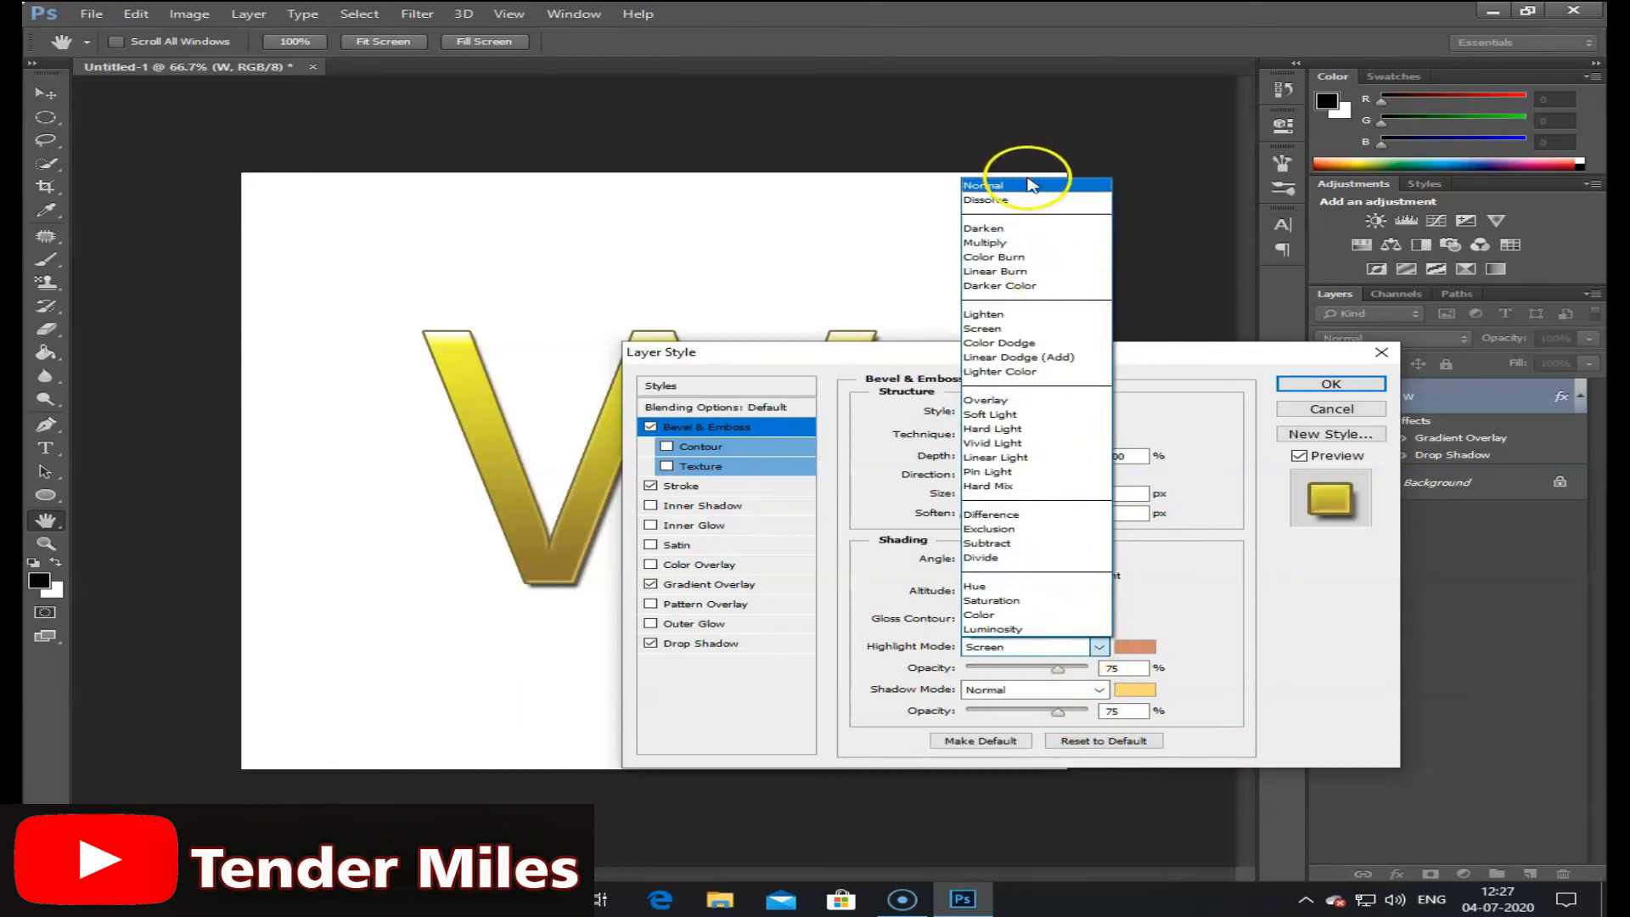
click(1037, 194)
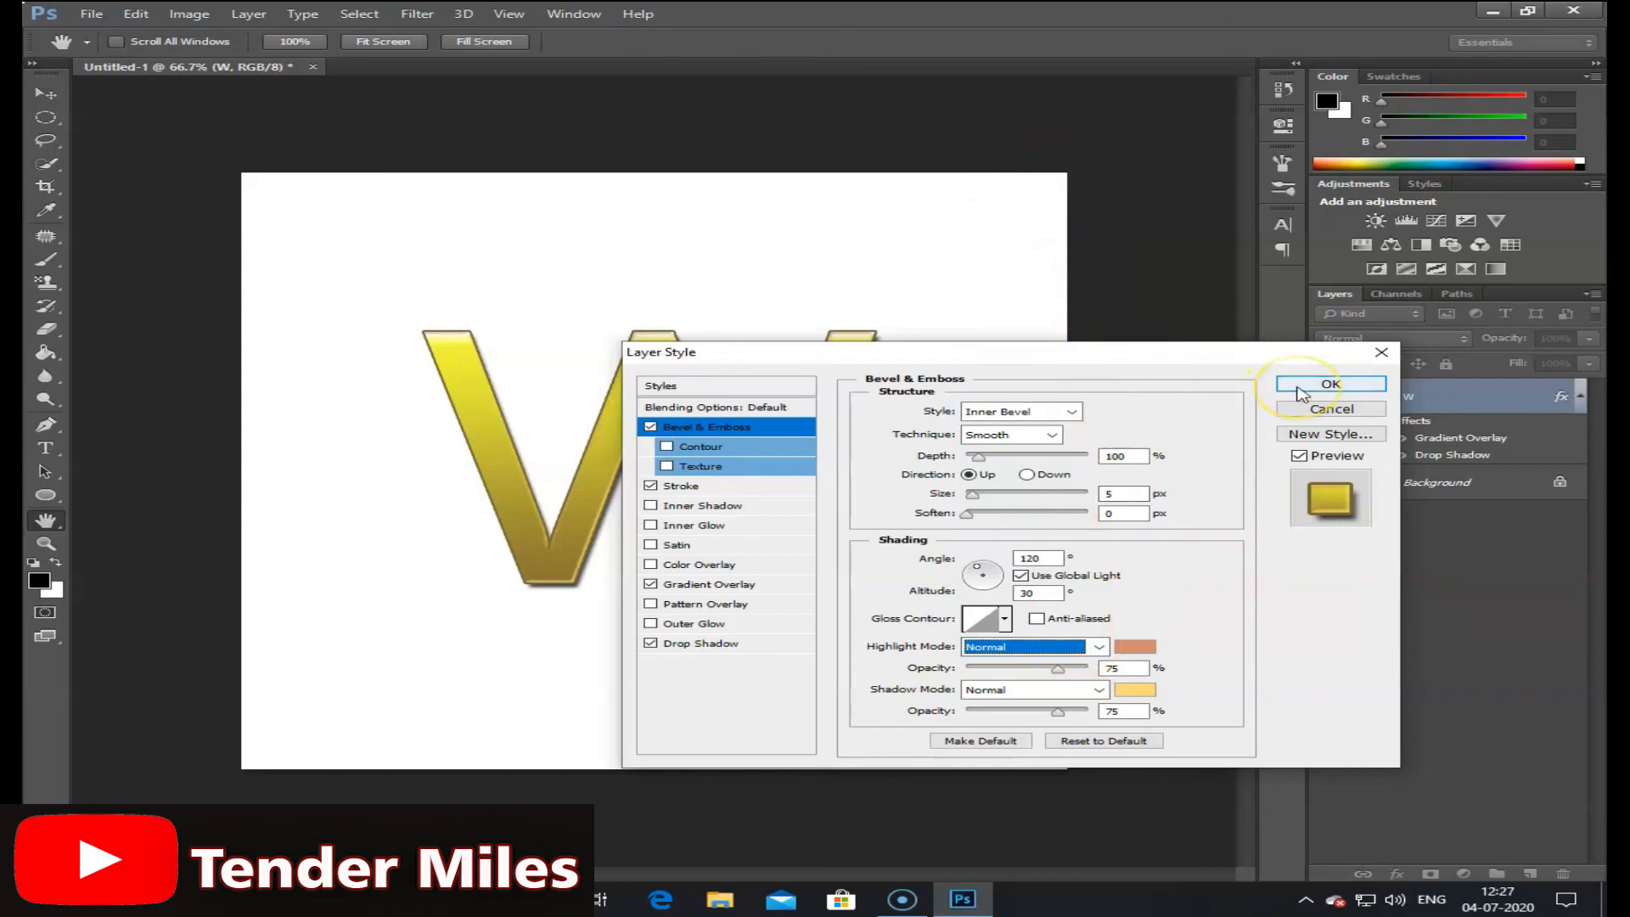
click(1298, 389)
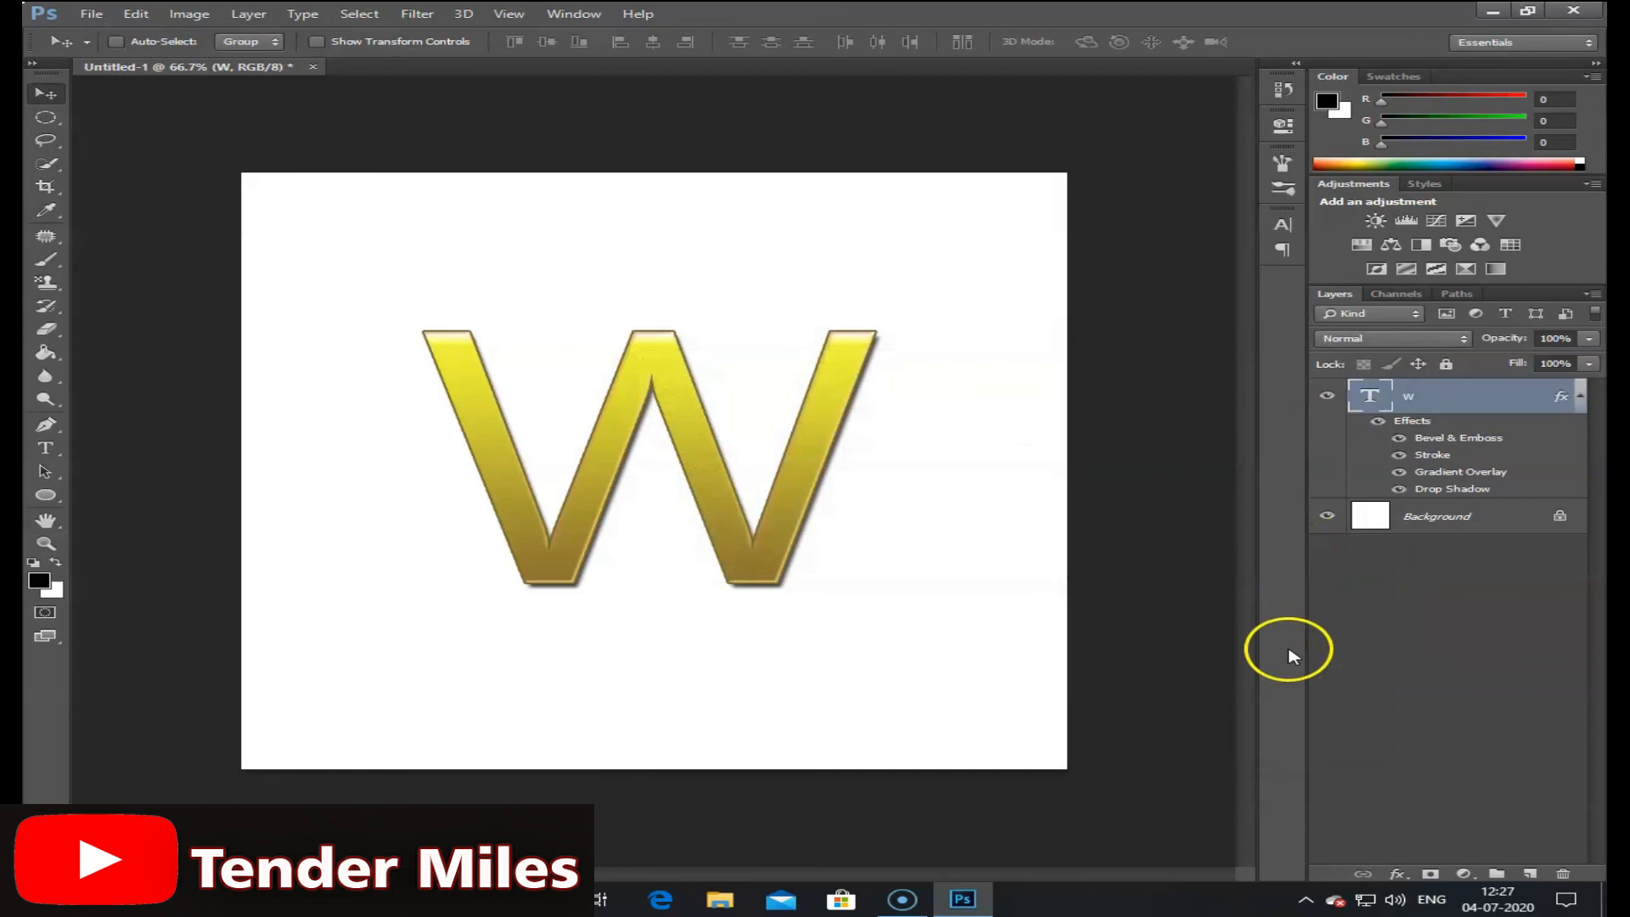